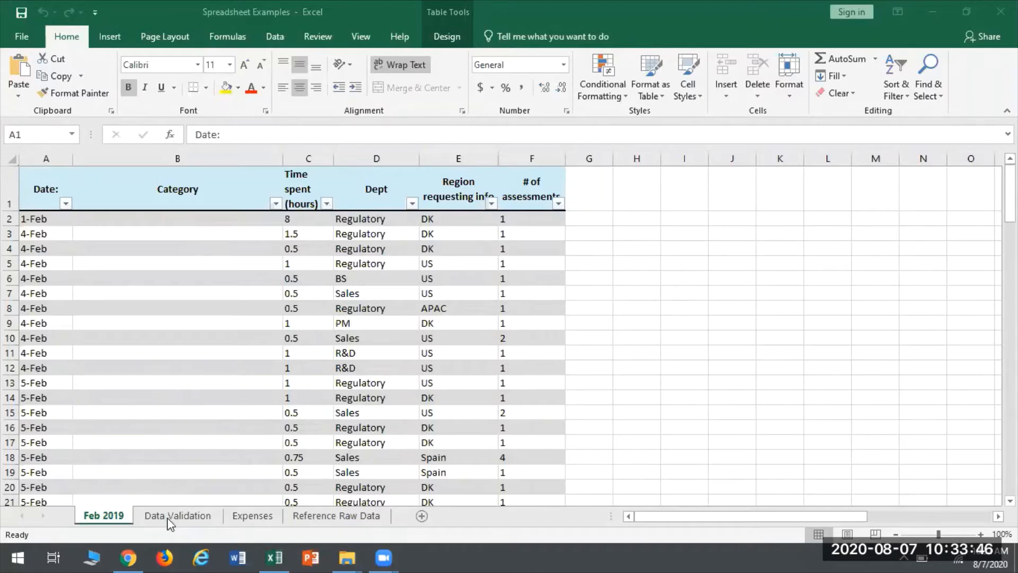
# Add Root Cause Investigations, Sales Support and Systems to the category list in cells A17 to A19 of the Data Validation sheet
pyautogui.click(170, 523)
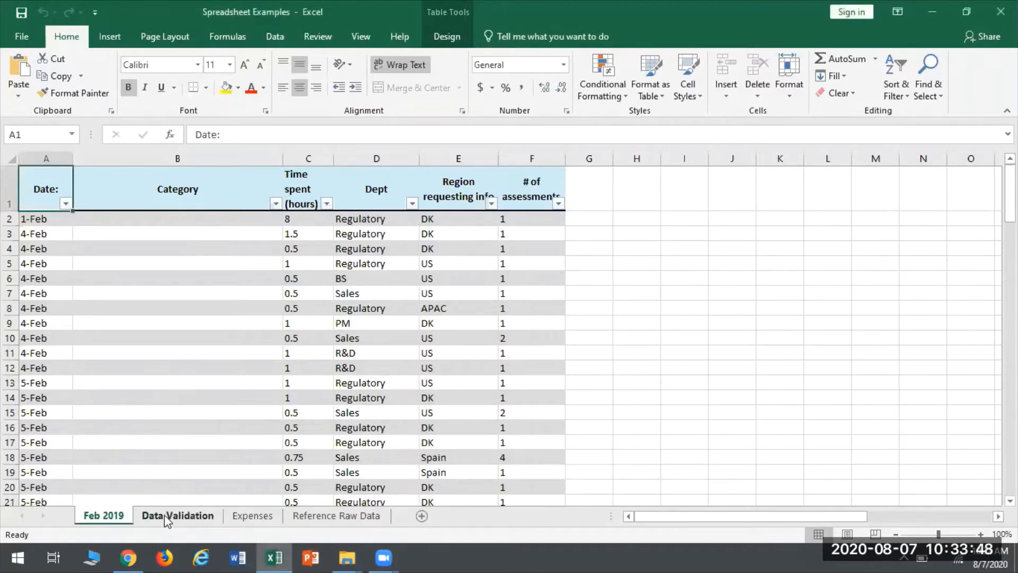
pyautogui.click(166, 517)
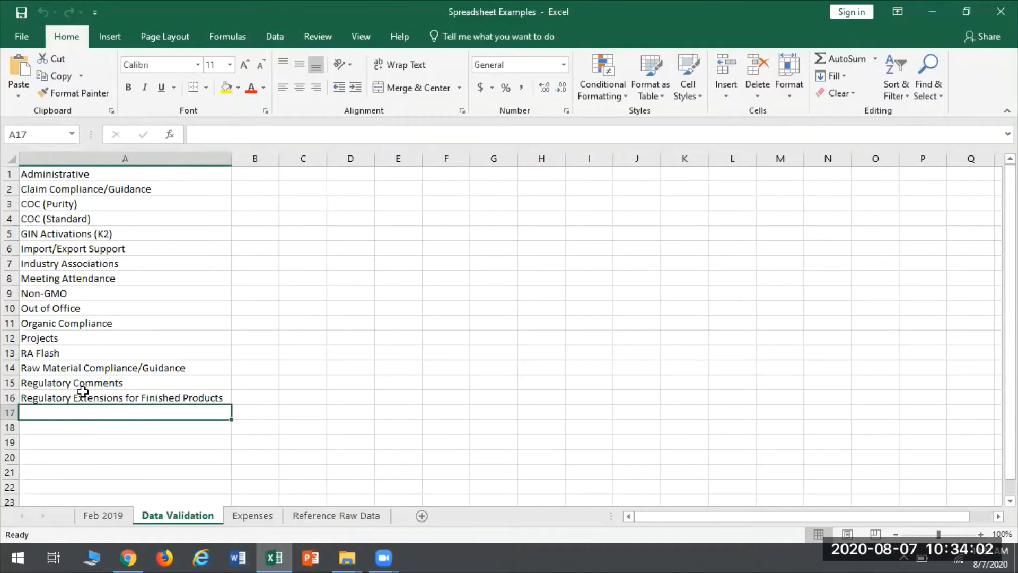
pyautogui.write('Root Cause Investigations')
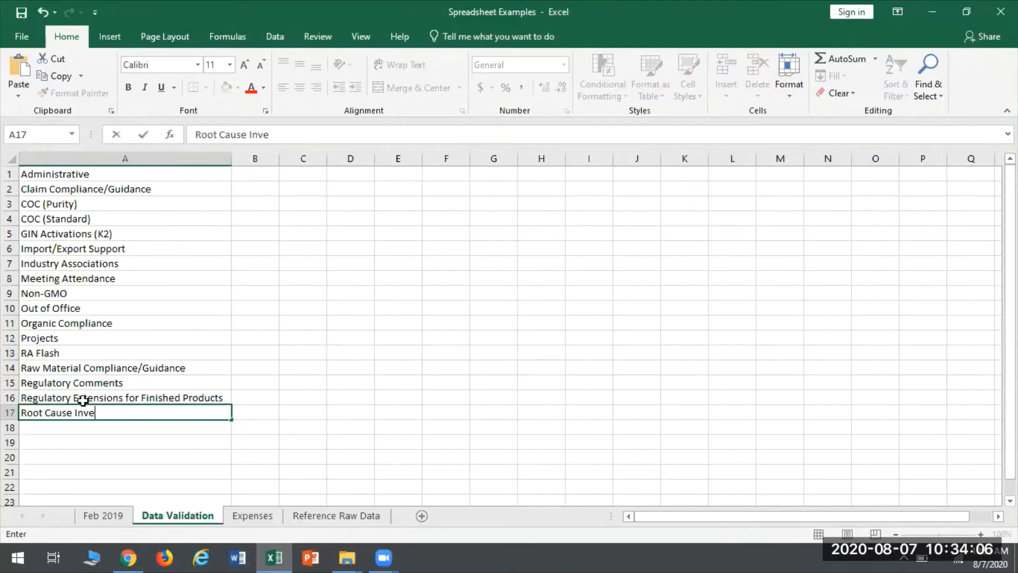
pyautogui.press('Return')
pyautogui.write('Sales Support')
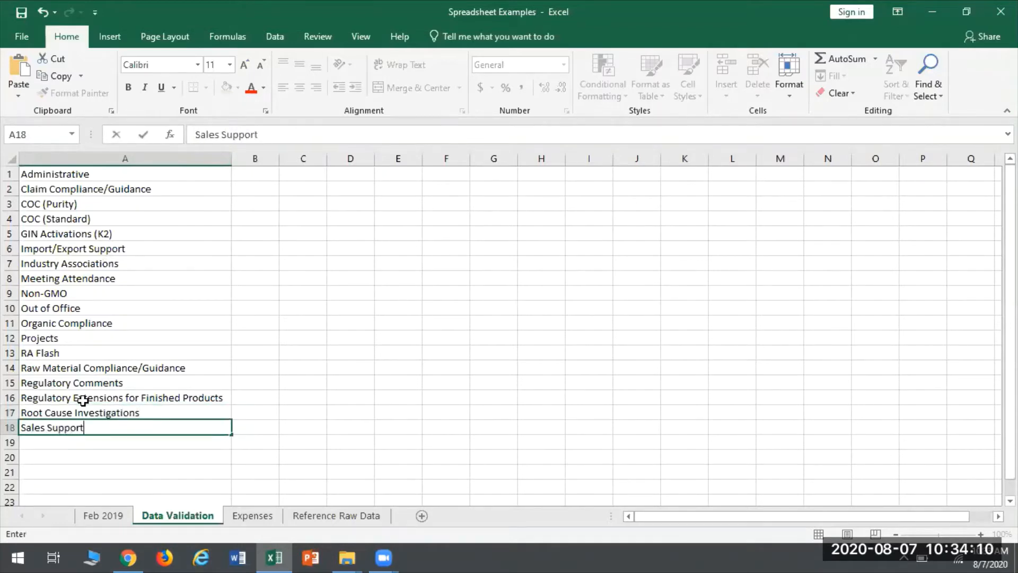
pyautogui.press('Return')
pyautogui.write('Systems')
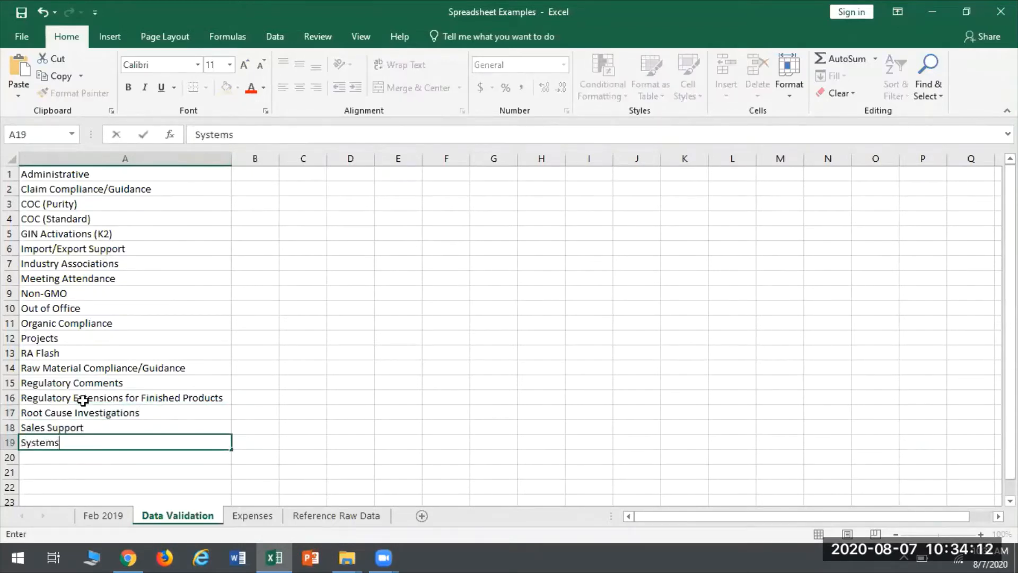
pyautogui.press('Return')
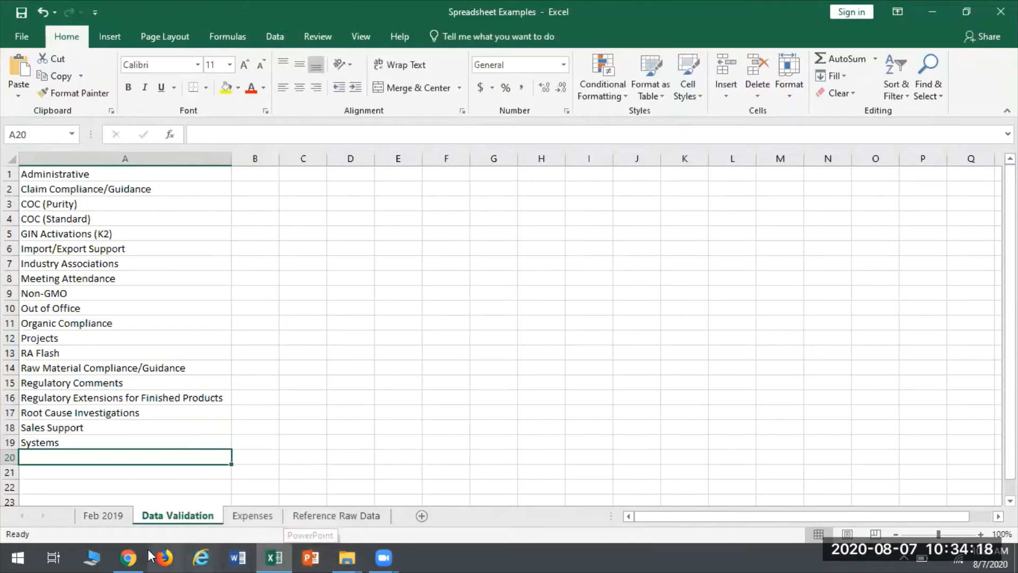
# Start a data validation rule for cell B2 of the Feb 2019 sheet and set its allowed values to List
pyautogui.click(104, 516)
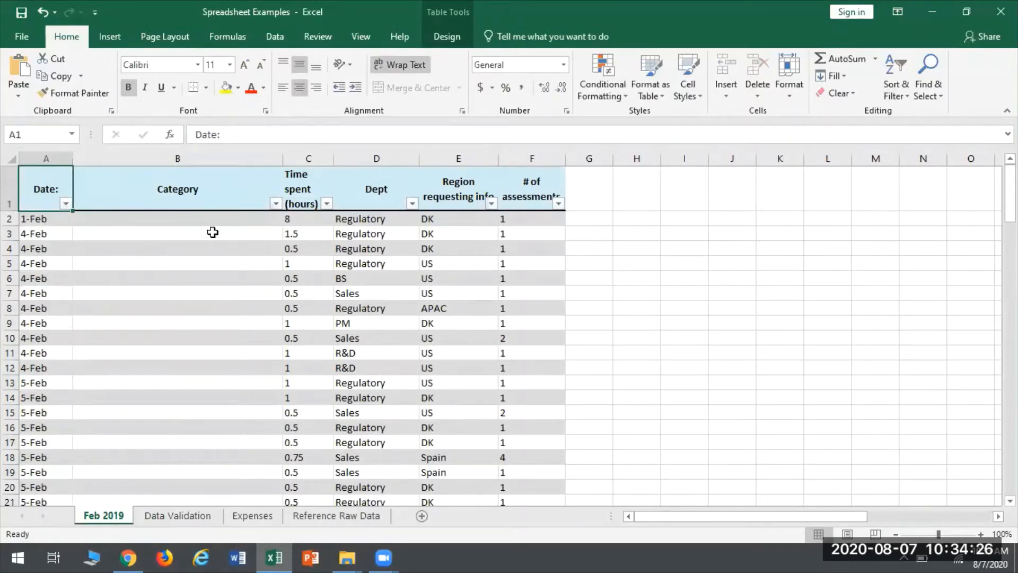
pyautogui.click(121, 223)
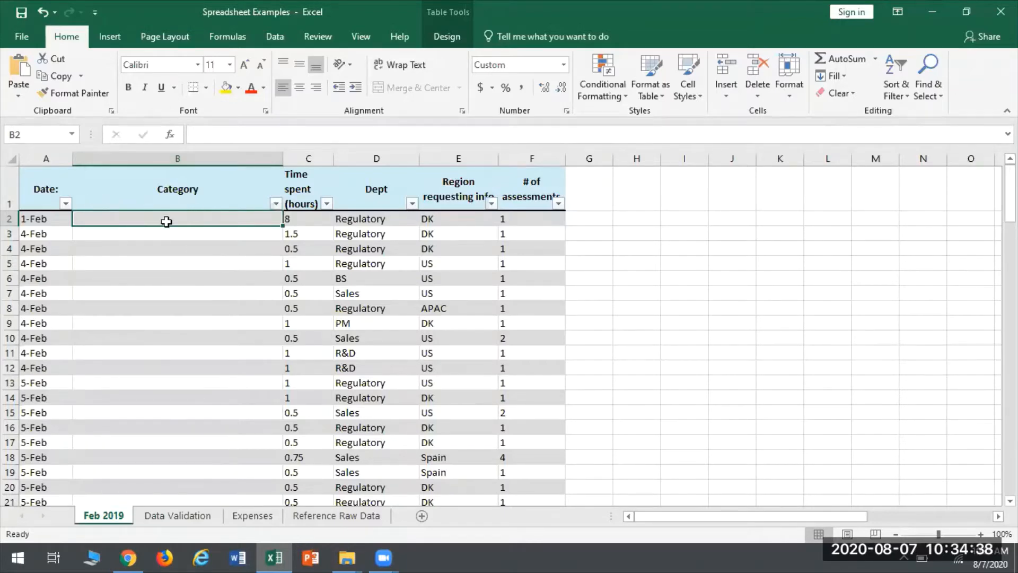
pyautogui.click(276, 35)
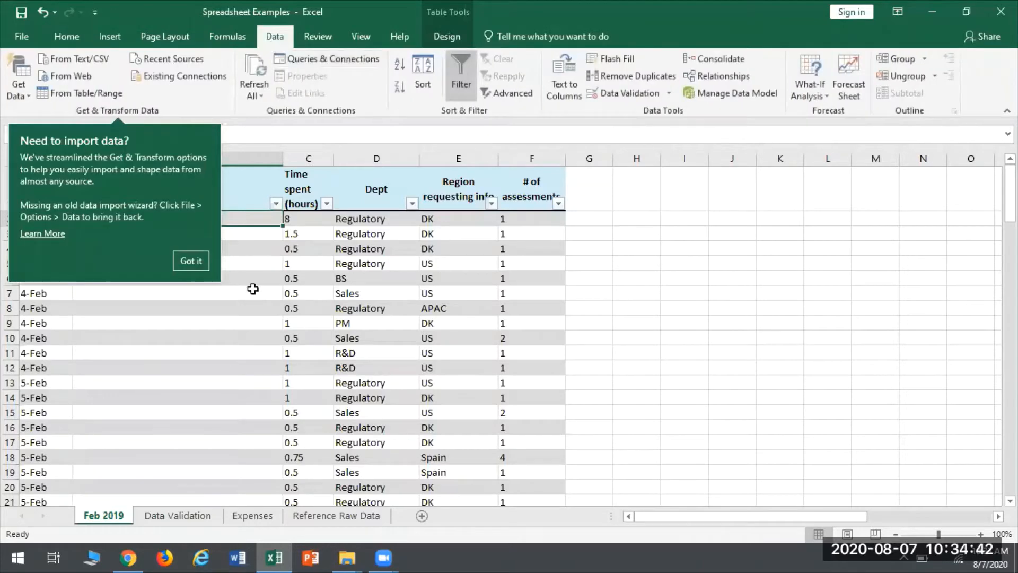
pyautogui.click(180, 259)
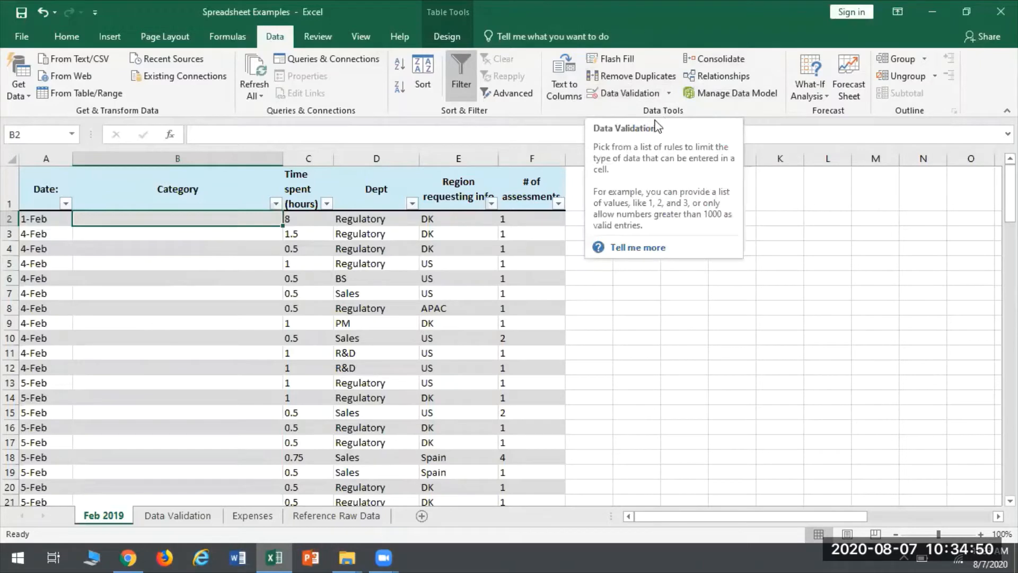
pyautogui.click(626, 95)
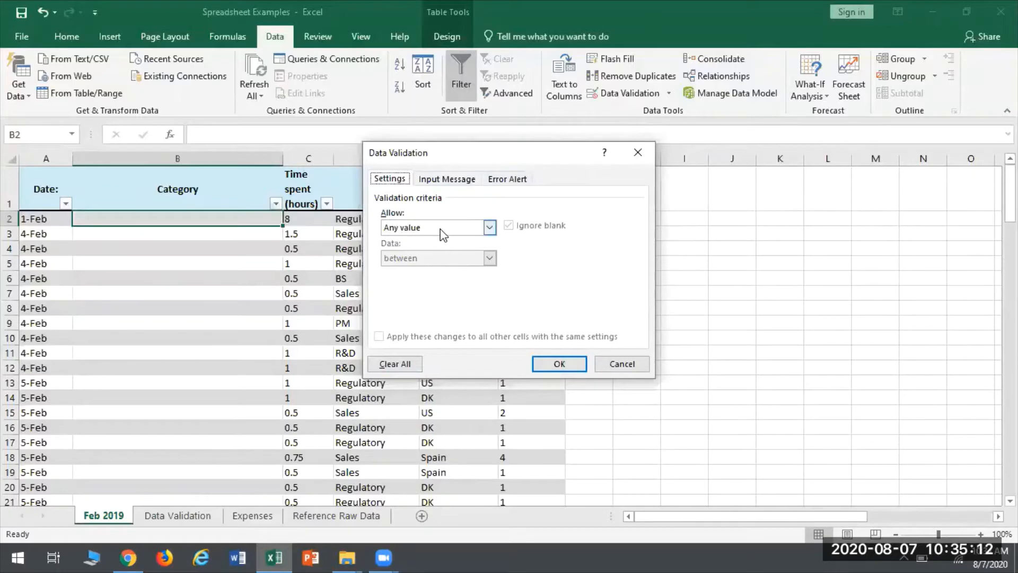
pyautogui.click(490, 228)
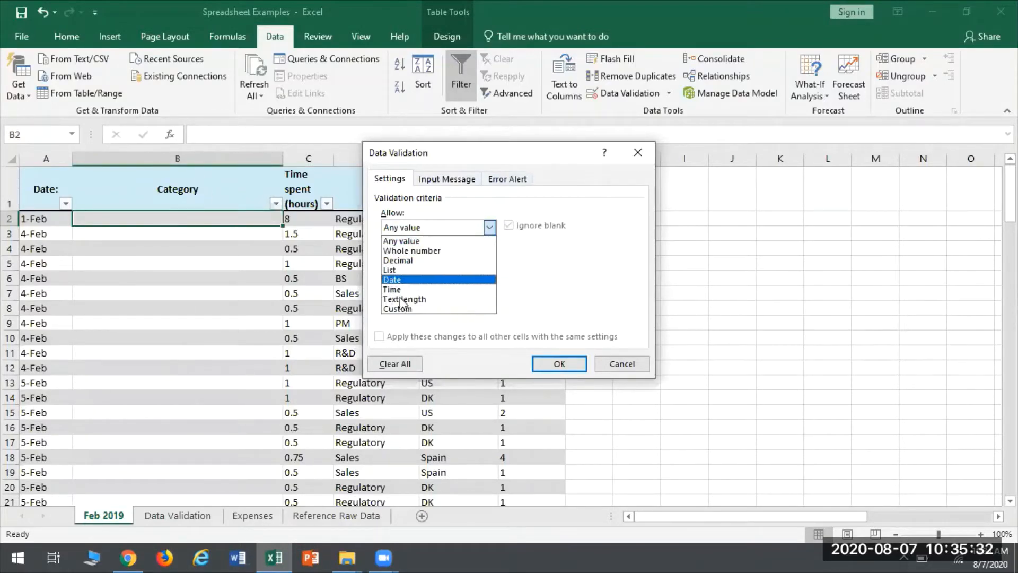
pyautogui.click(395, 271)
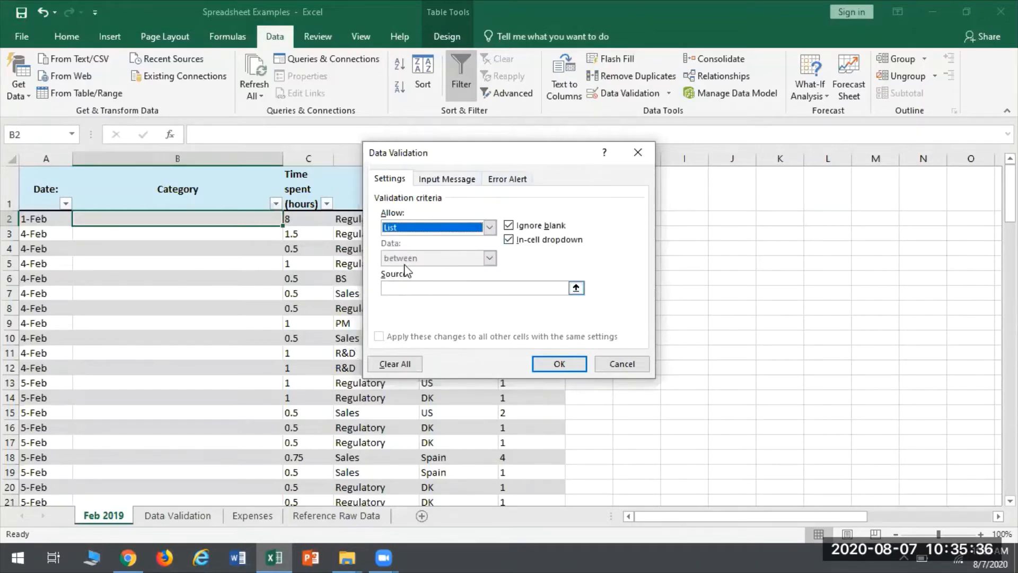
# Set the list source to cells A1:A19 of the Data Validation sheet and apply the rule to B2
pyautogui.click(576, 290)
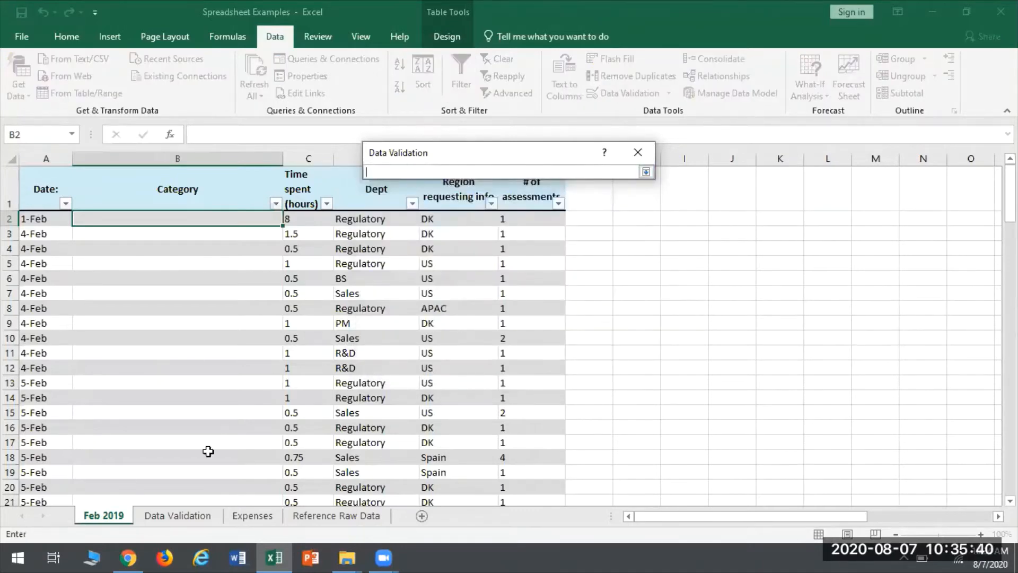
pyautogui.click(167, 521)
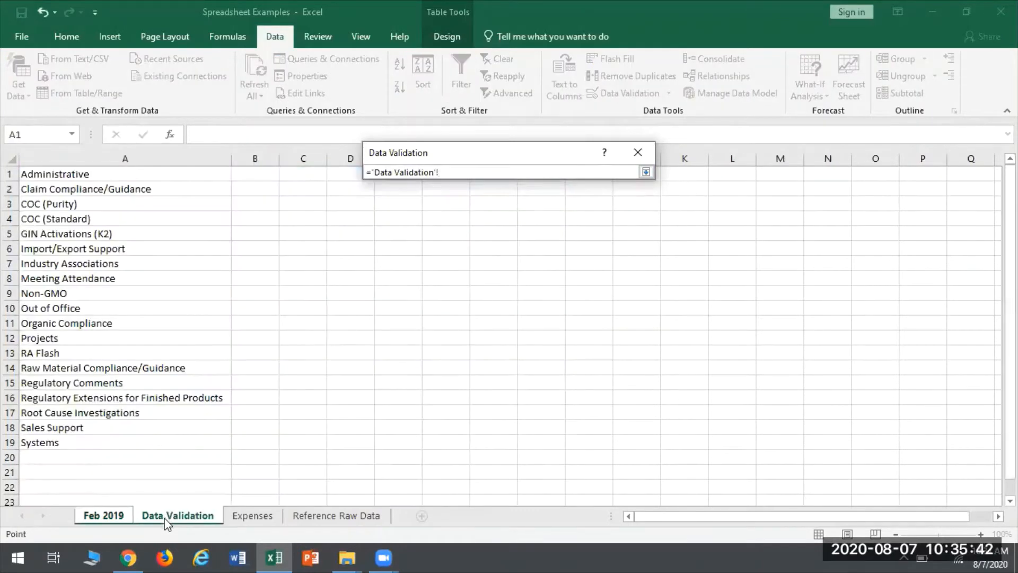
pyautogui.moveTo(54, 176); pyautogui.dragTo(79, 443)
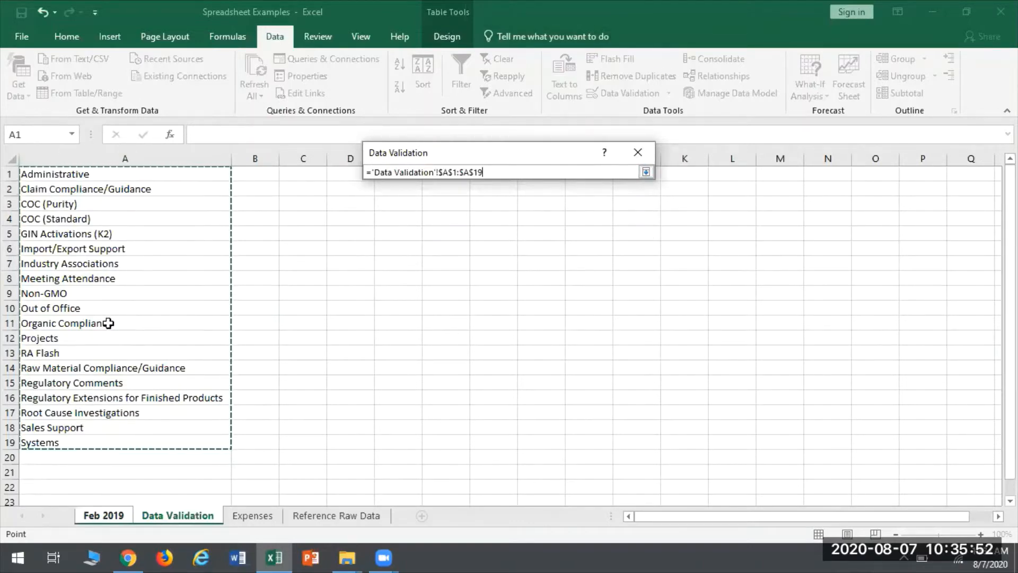
pyautogui.click(646, 172)
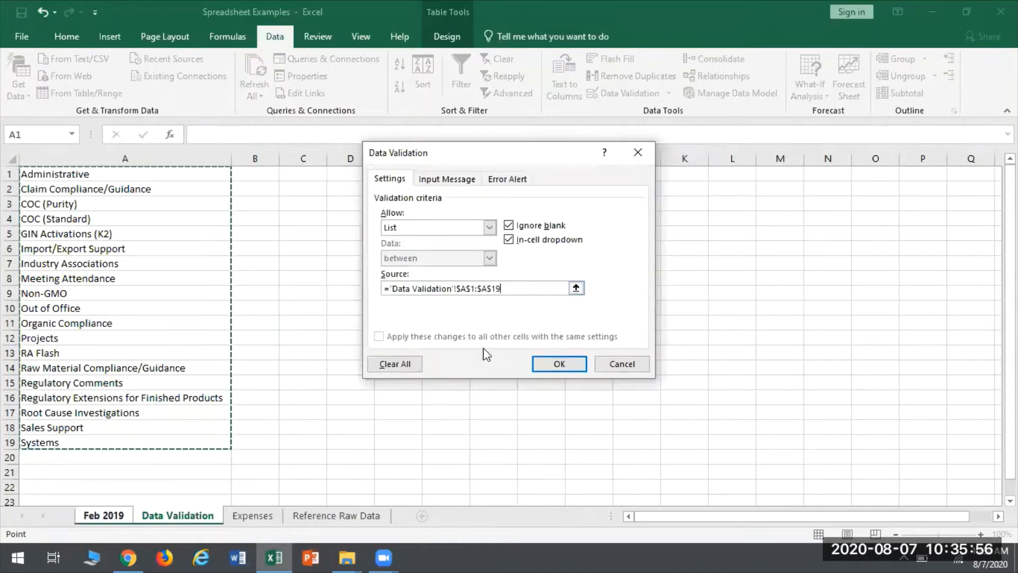
pyautogui.click(561, 365)
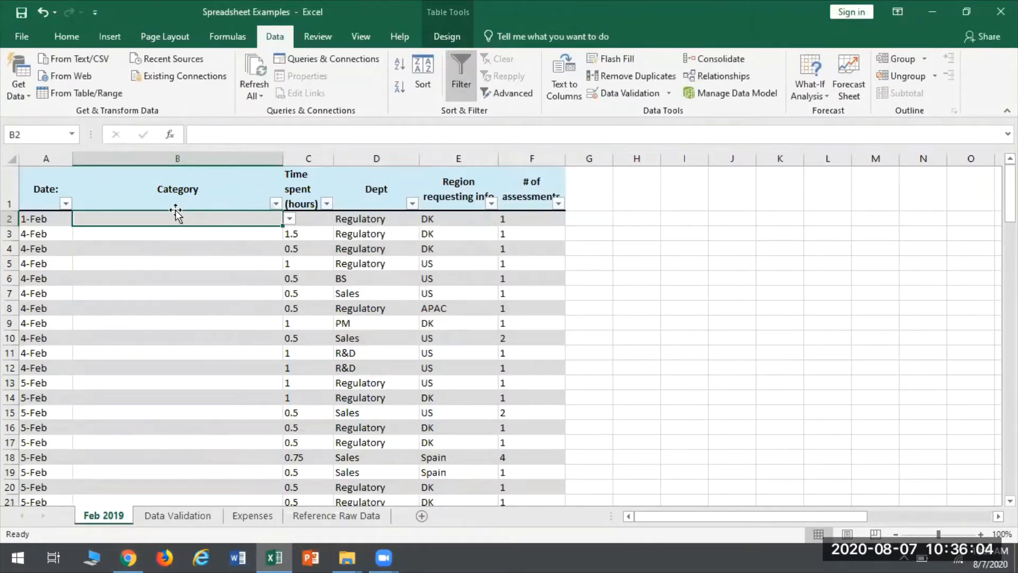
# Try out the drop-down in B2 by choosing RA Flash, and replace it with Projects
pyautogui.click(289, 219)
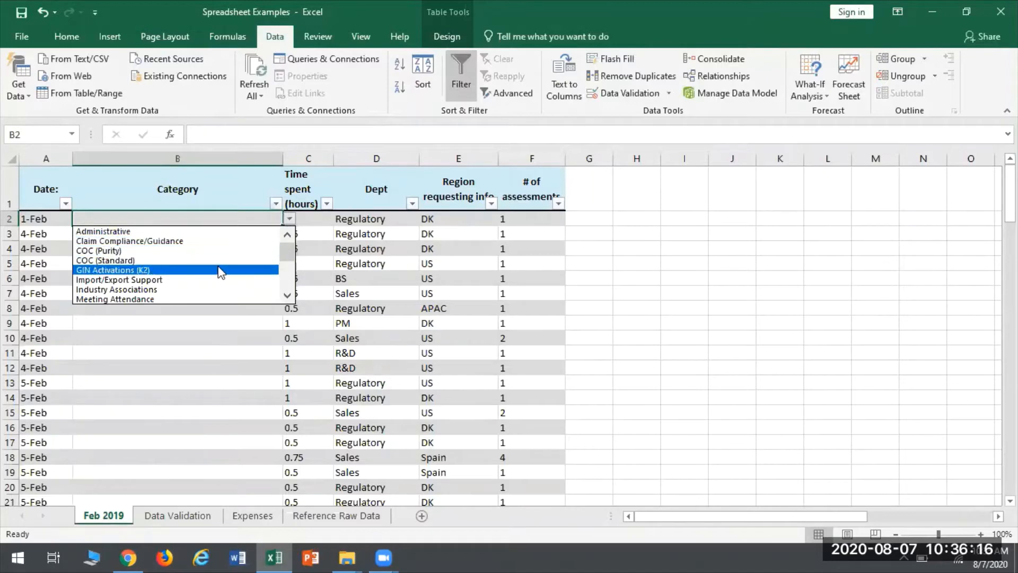
pyautogui.click(289, 297)
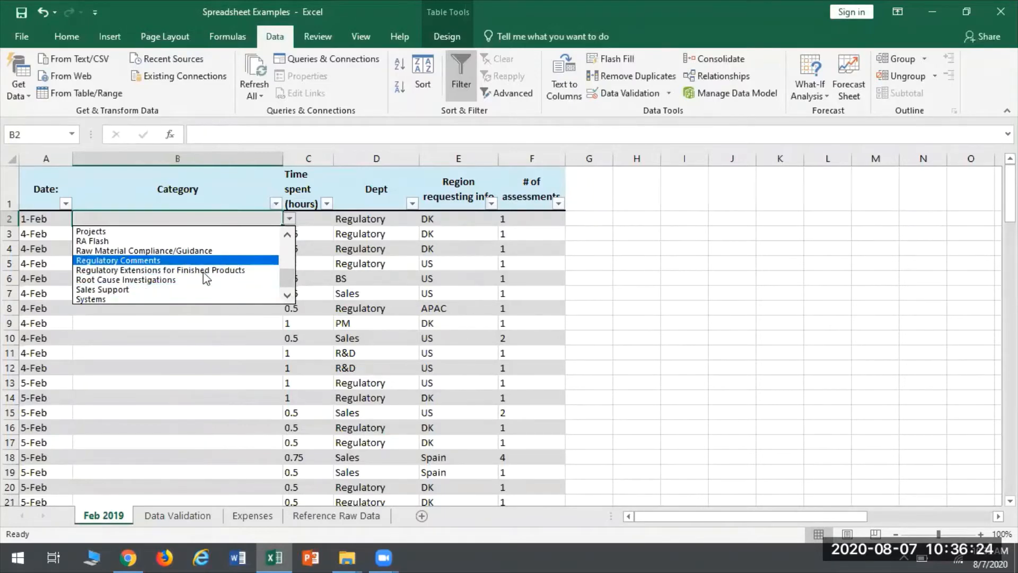
pyautogui.click(97, 241)
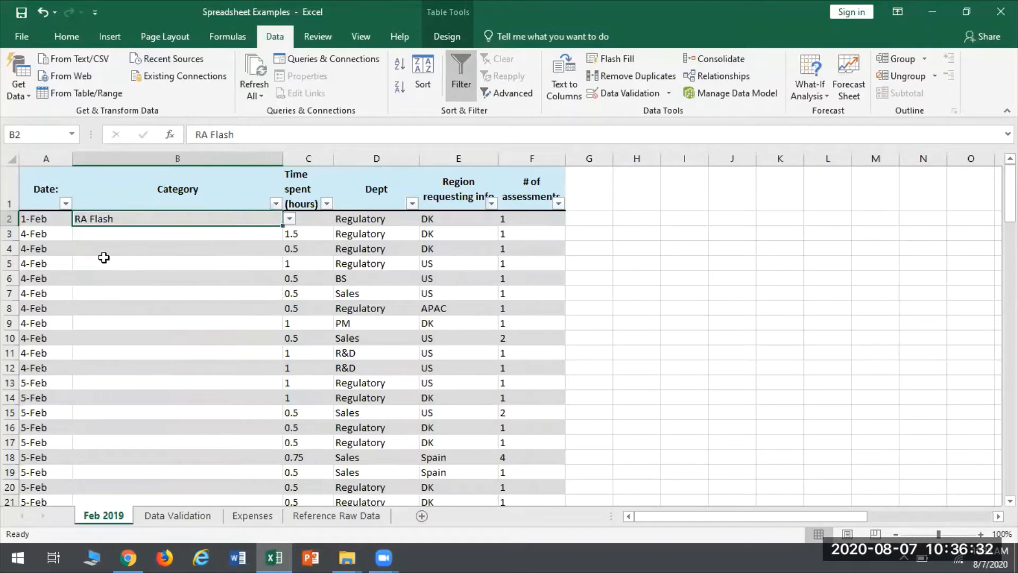
pyautogui.click(286, 219)
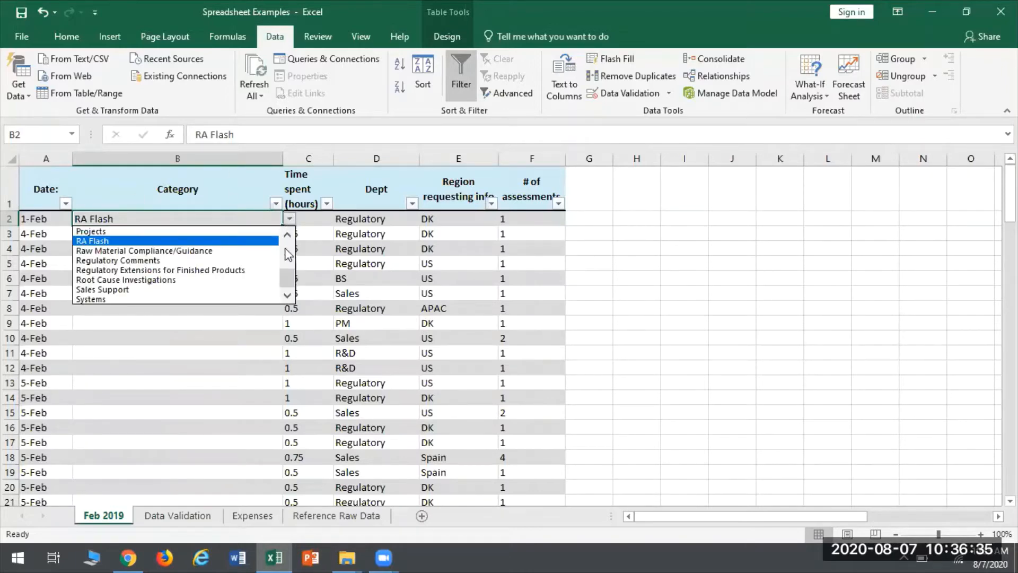
pyautogui.click(90, 231)
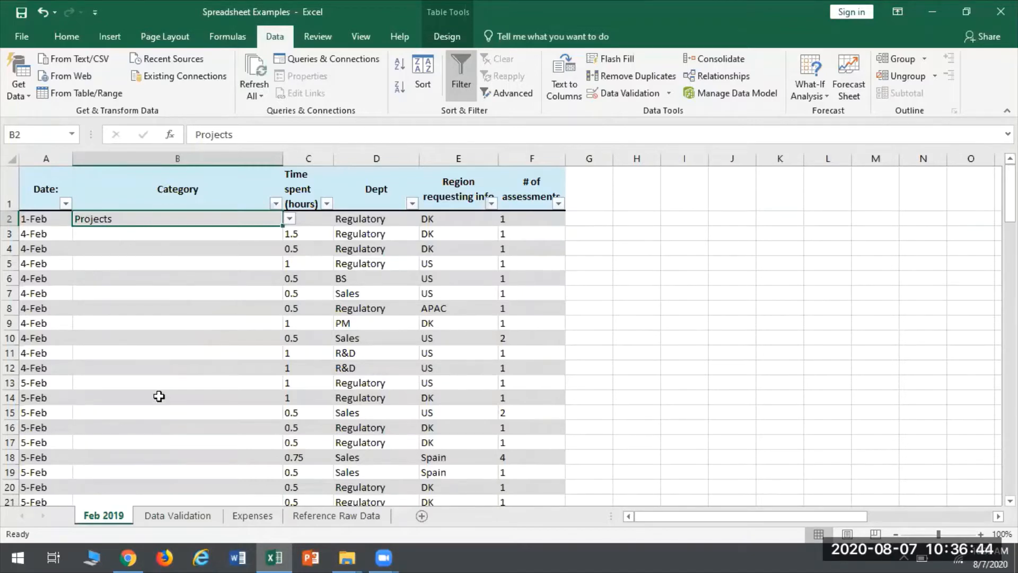
# Check B3 and B4 for a drop-down, and fill B2 with its Projects entry down the Category column to B124
pyautogui.click(118, 235)
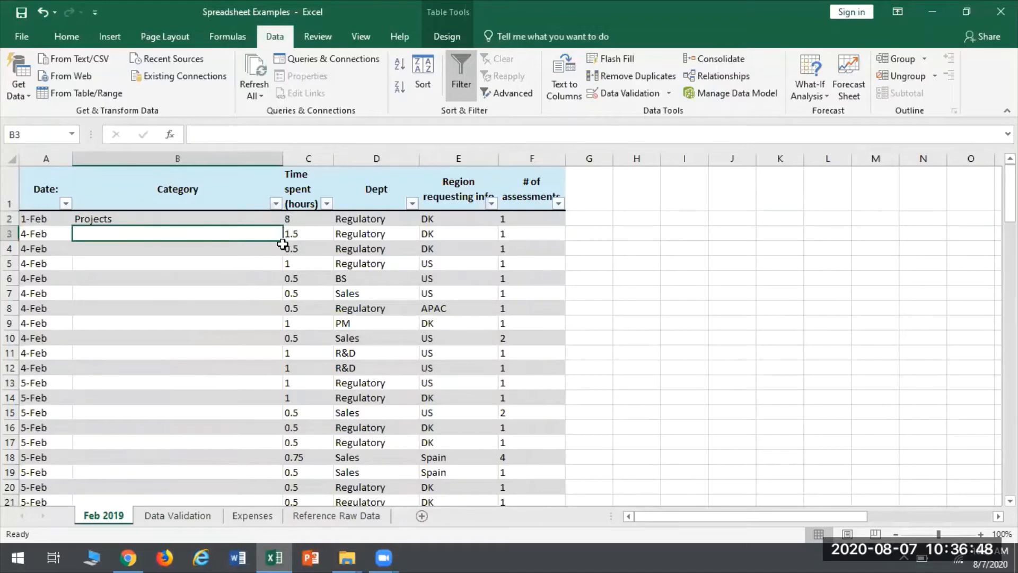
pyautogui.click(242, 248)
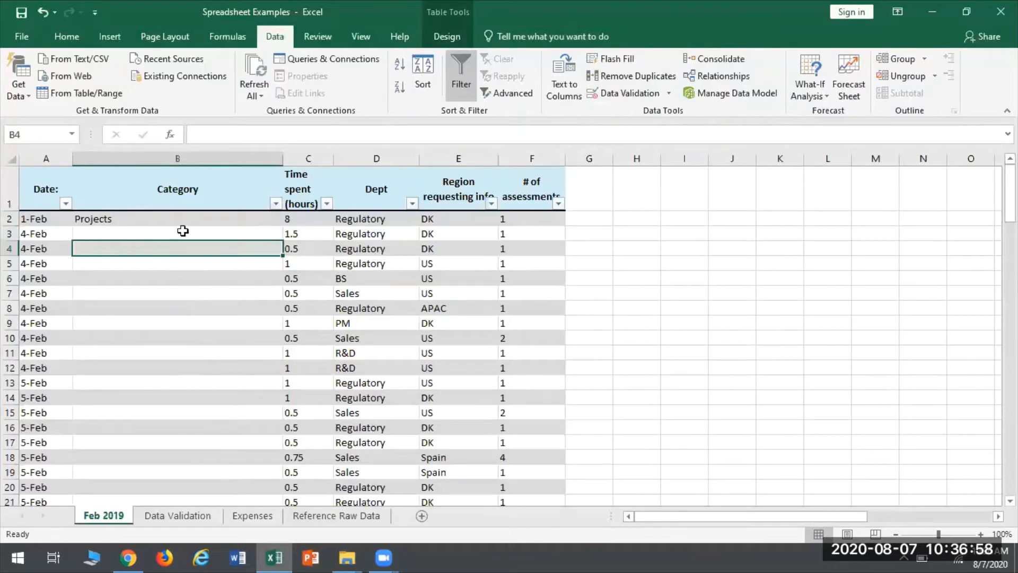
pyautogui.click(143, 218)
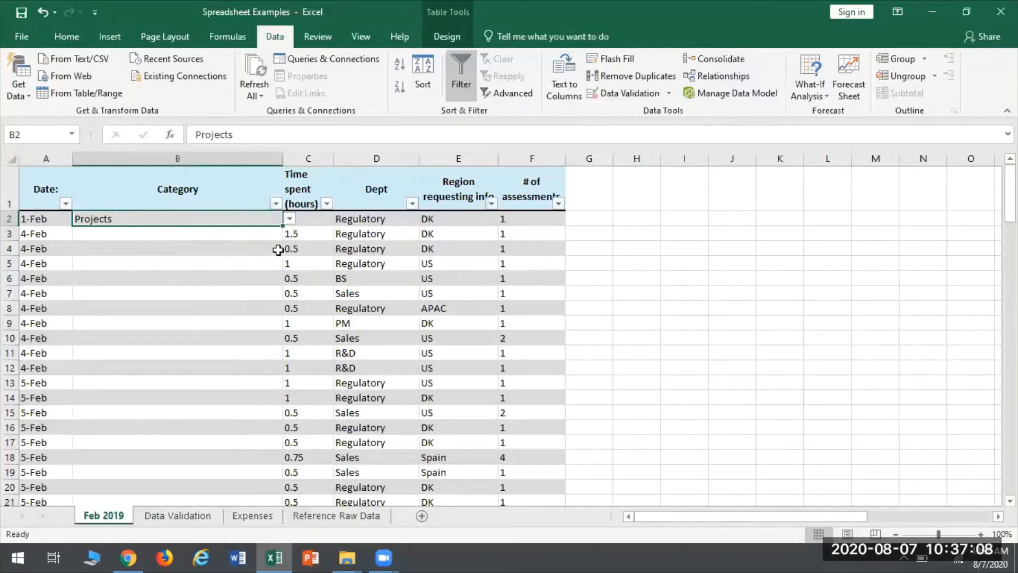
pyautogui.moveTo(286, 226); pyautogui.dragTo(265, 477)
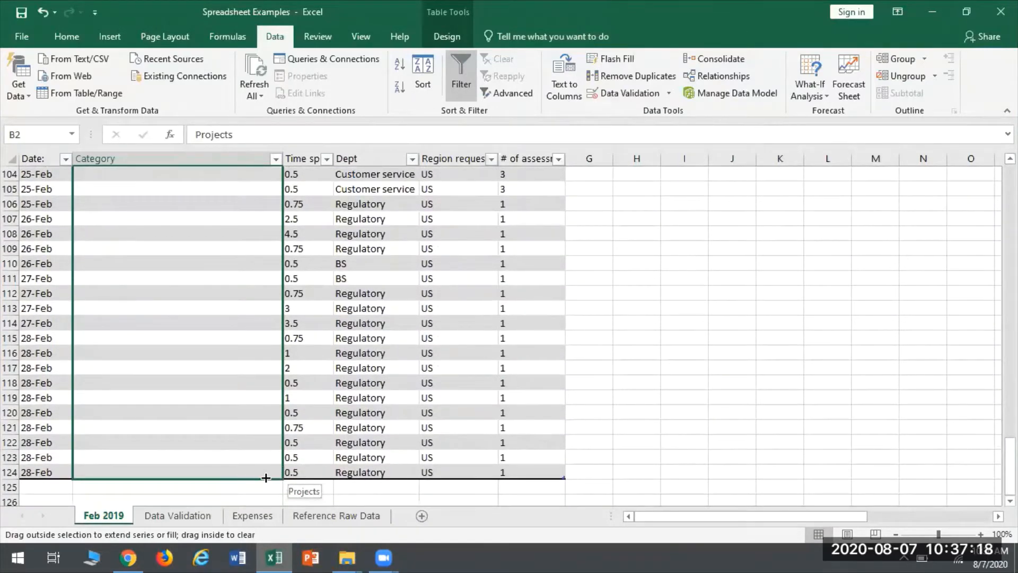
pyautogui.moveTo(265, 473); pyautogui.dragTo(265, 473)
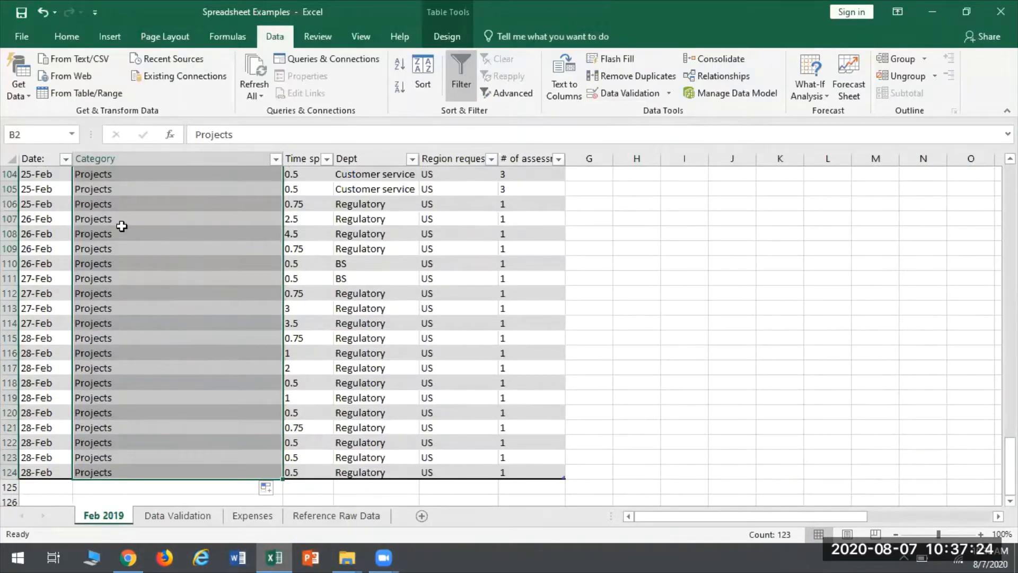
pyautogui.click(122, 230)
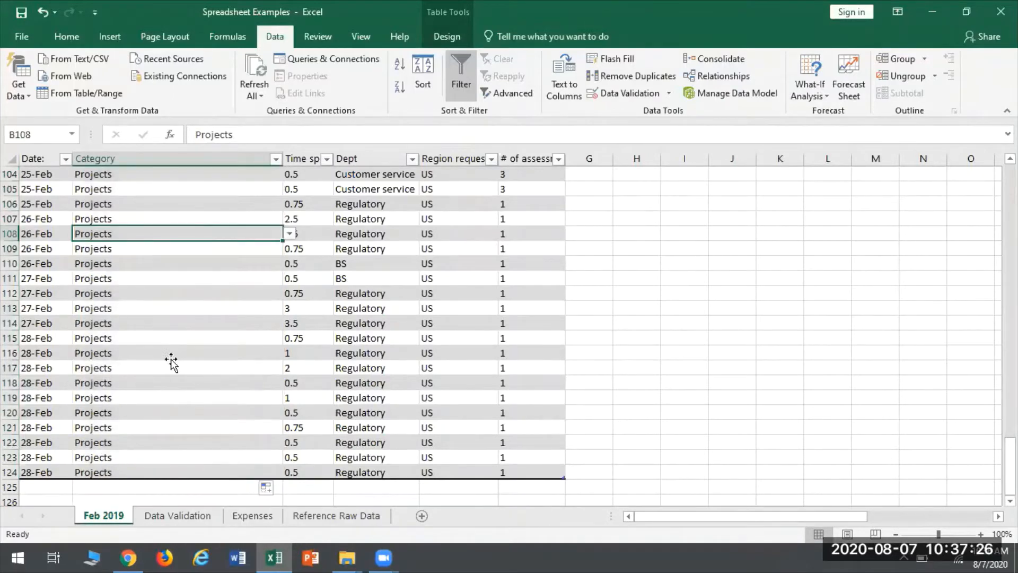
pyautogui.scroll(6, 170, 362)
pyautogui.scroll(13, 170, 361)
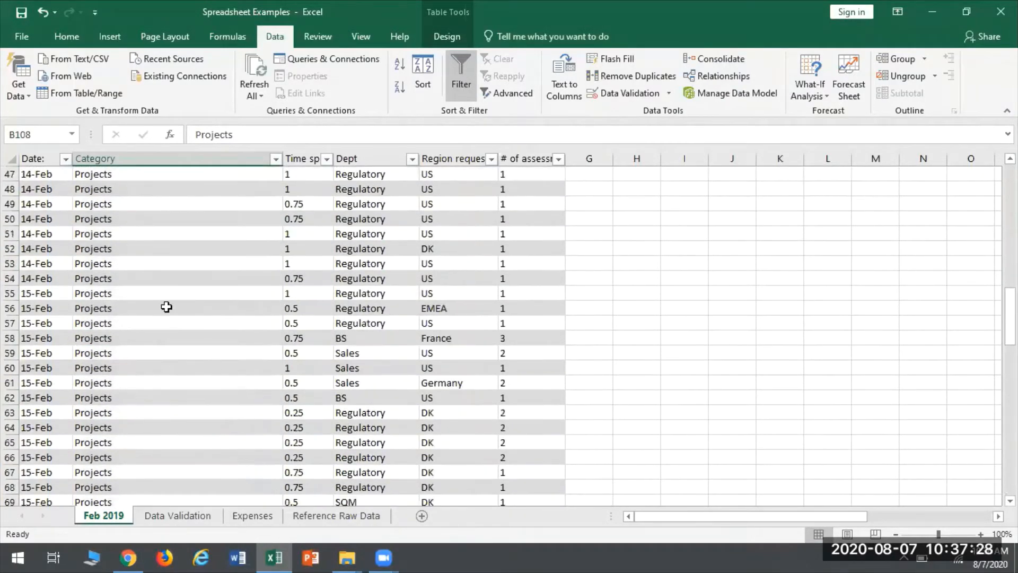
# Undo the Projects fill and the category choices made in B2
pyautogui.click(39, 17)
pyautogui.click(41, 15)
pyautogui.click(43, 13)
pyautogui.click(43, 12)
pyautogui.click(42, 11)
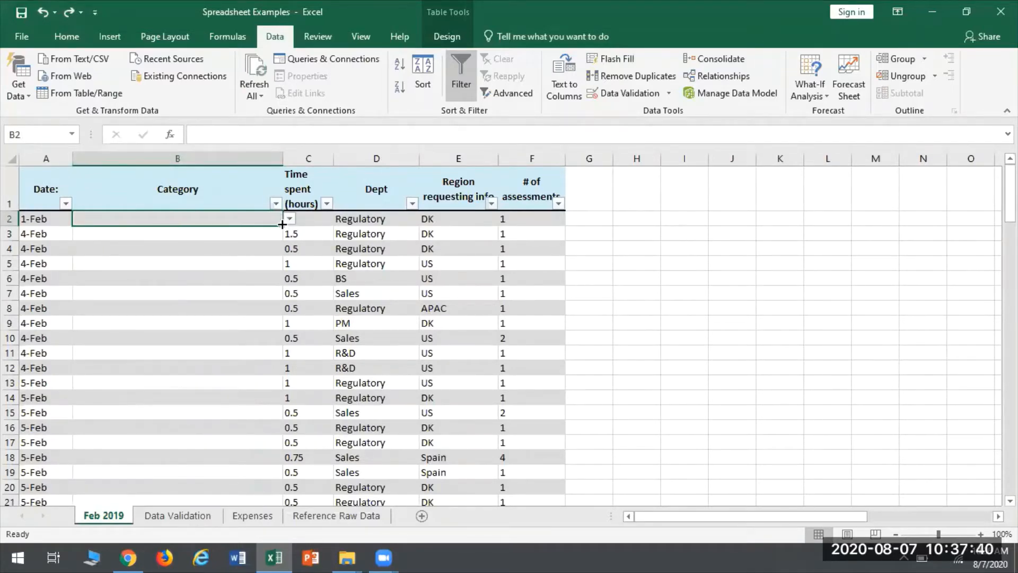
# Fill the blank B2 with its validation rule down the Category column to B124 and open the drop-down list in B103
pyautogui.moveTo(282, 224); pyautogui.dragTo(255, 472)
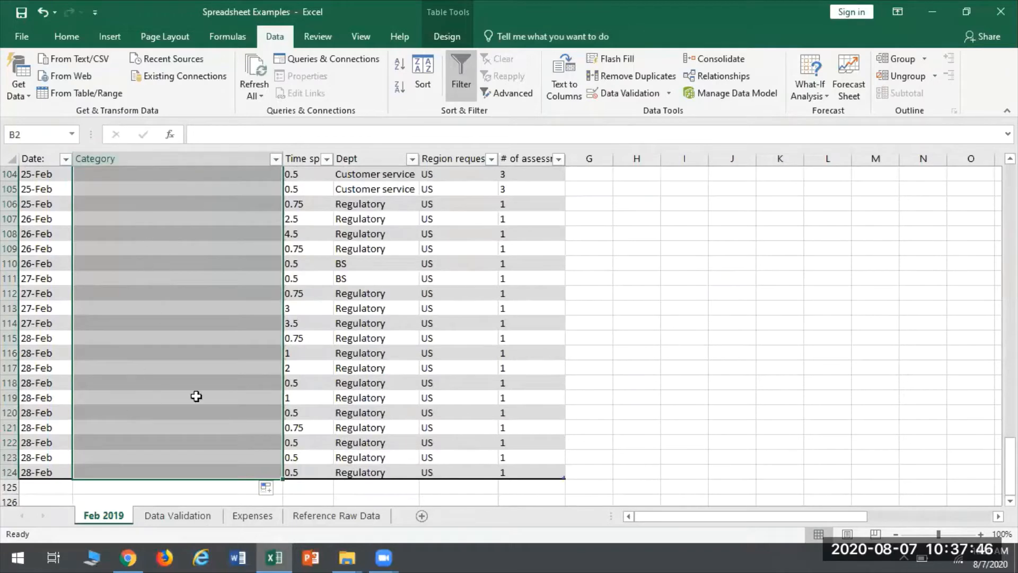
pyautogui.scroll(2, 149, 429)
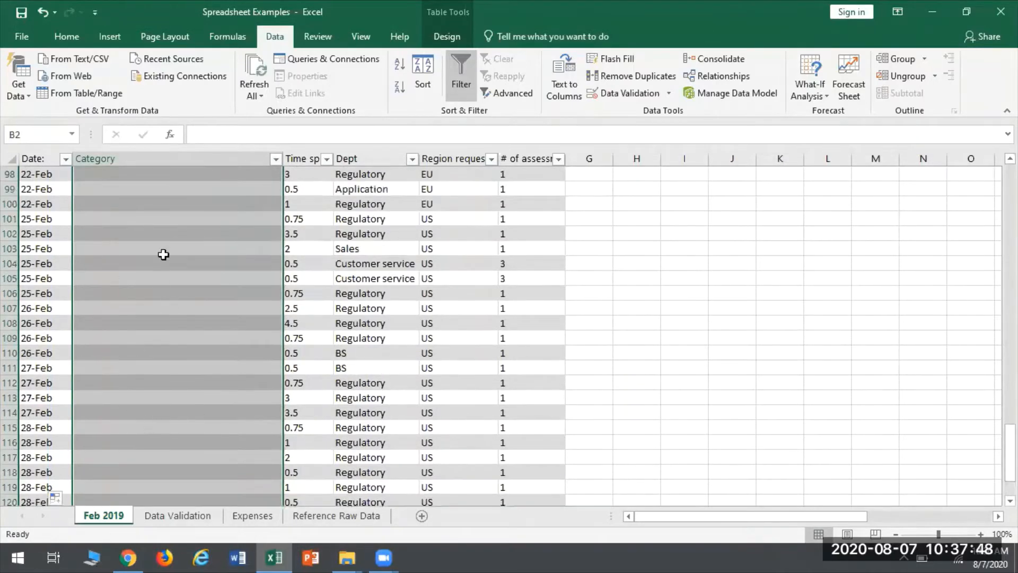
pyautogui.click(135, 248)
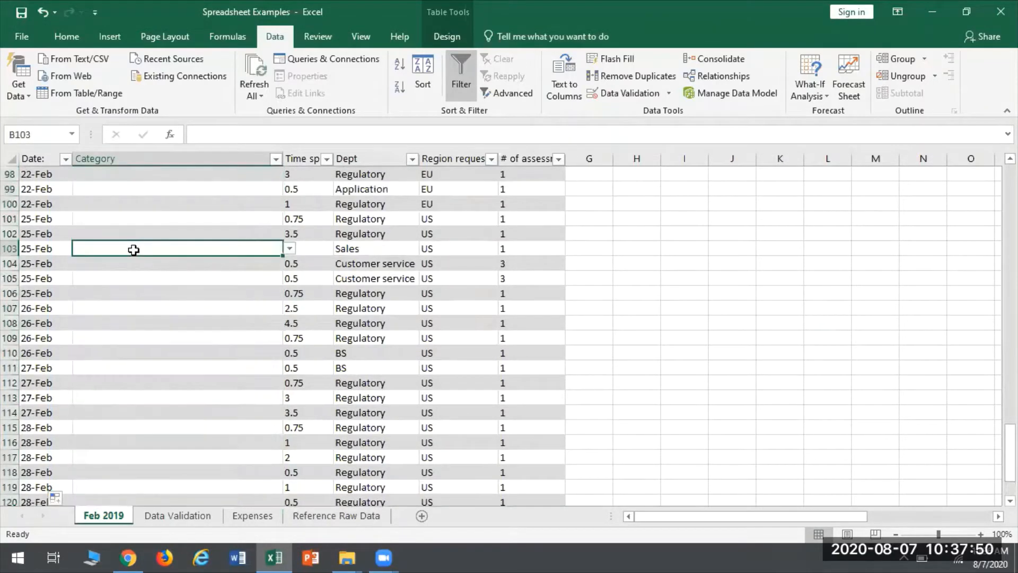
pyautogui.click(295, 263)
pyautogui.click(277, 245)
pyautogui.click(290, 249)
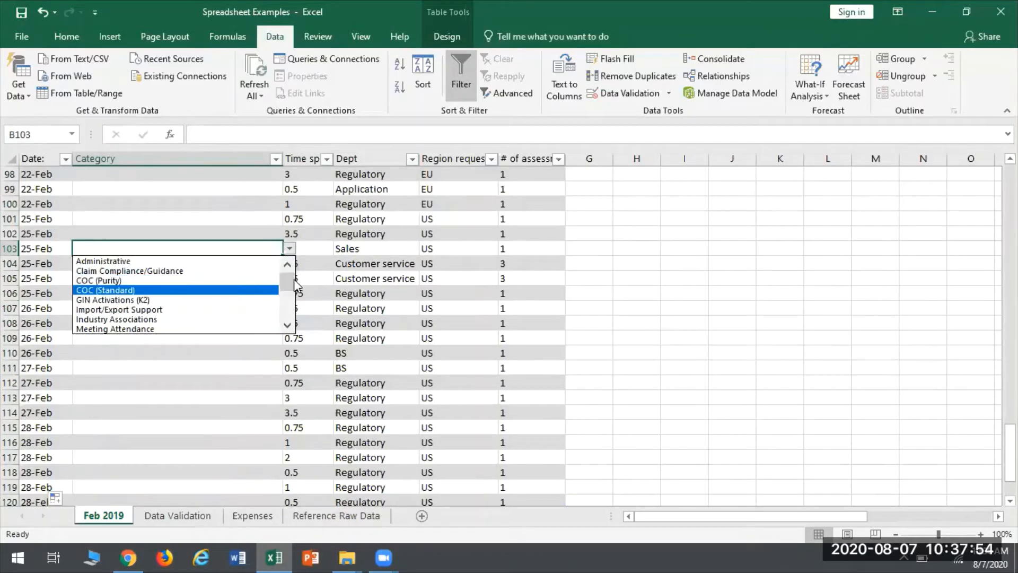
# Look through the category drop-down list in B103 and check the list in B112 as well
pyautogui.moveTo(289, 284)
pyautogui.mouseDown()
pyautogui.moveTo(290, 325)
pyautogui.moveTo(288, 287)
pyautogui.mouseUp()
pyautogui.click(138, 377)
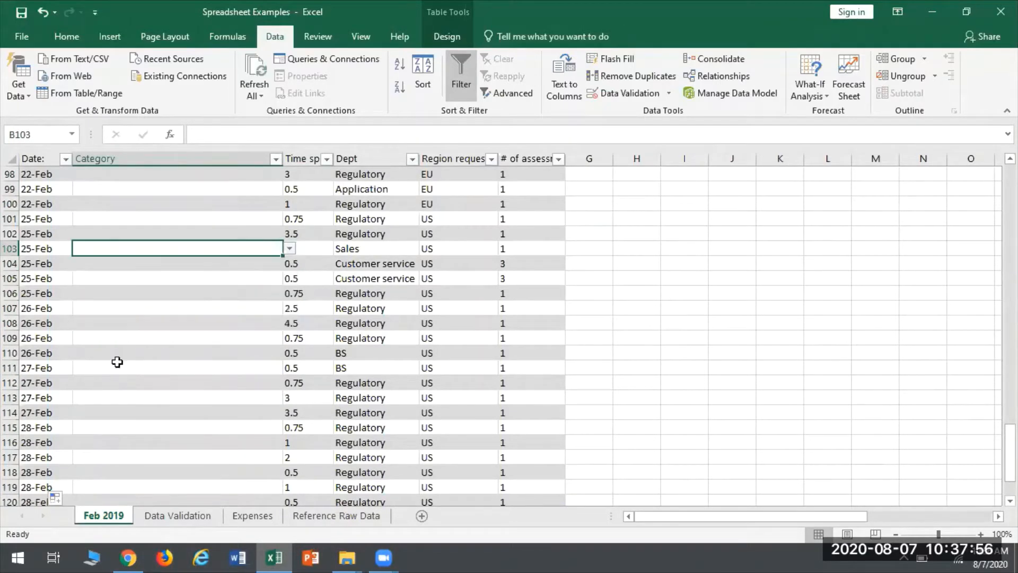
pyautogui.click(133, 383)
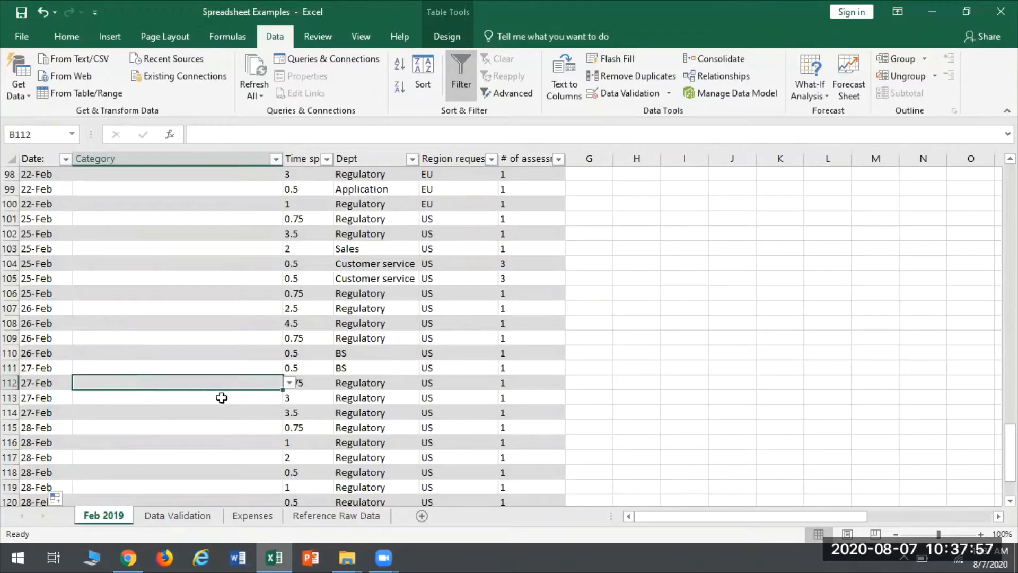
pyautogui.click(290, 383)
pyautogui.press('Escape')
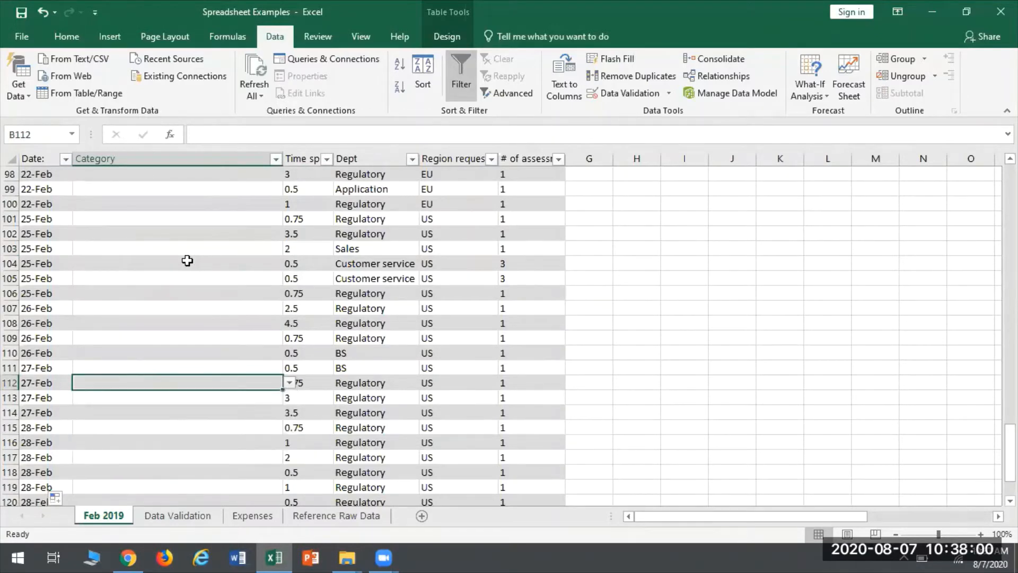
# Test B2's validation with the unlisted entry "test", discard it, and choose Administrative from the category list
pyautogui.scroll(20, 187, 261)
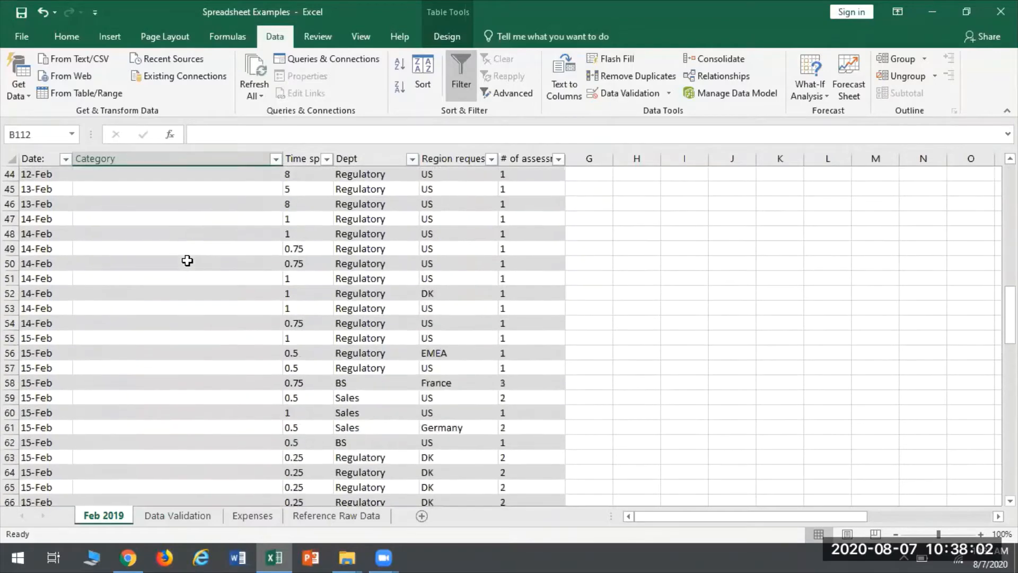
pyautogui.scroll(7, 187, 260)
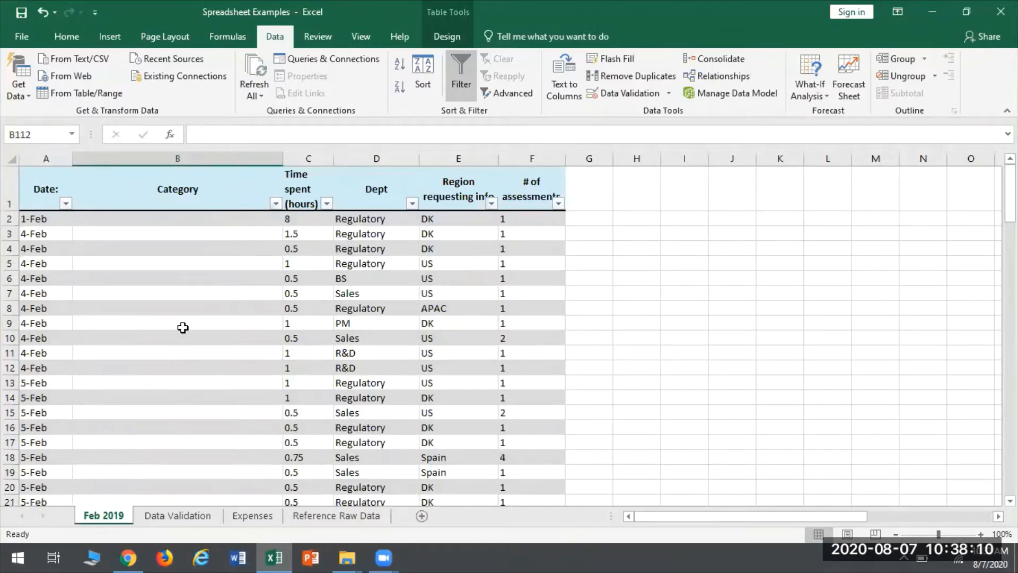
pyautogui.click(229, 218)
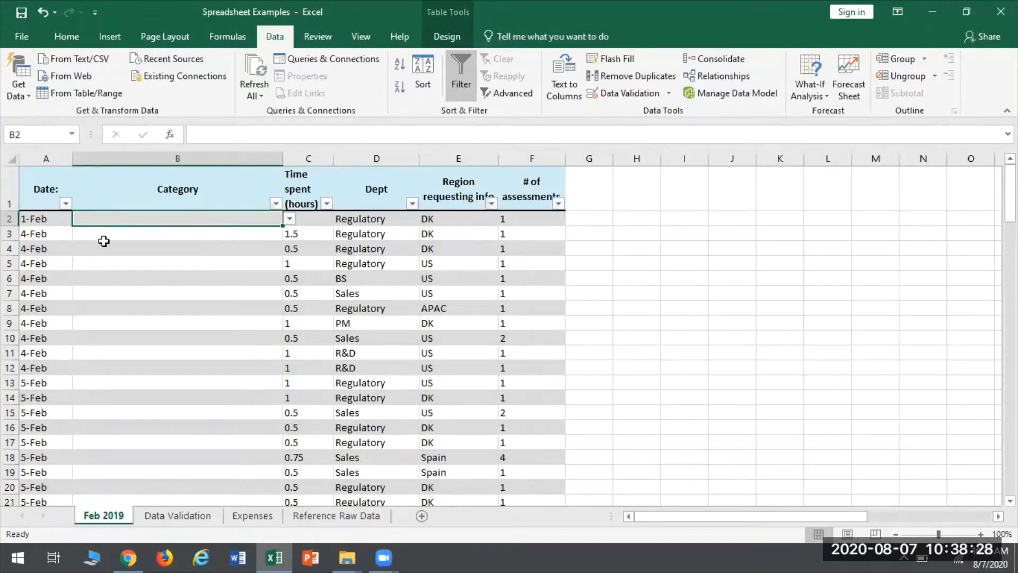
pyautogui.write('test')
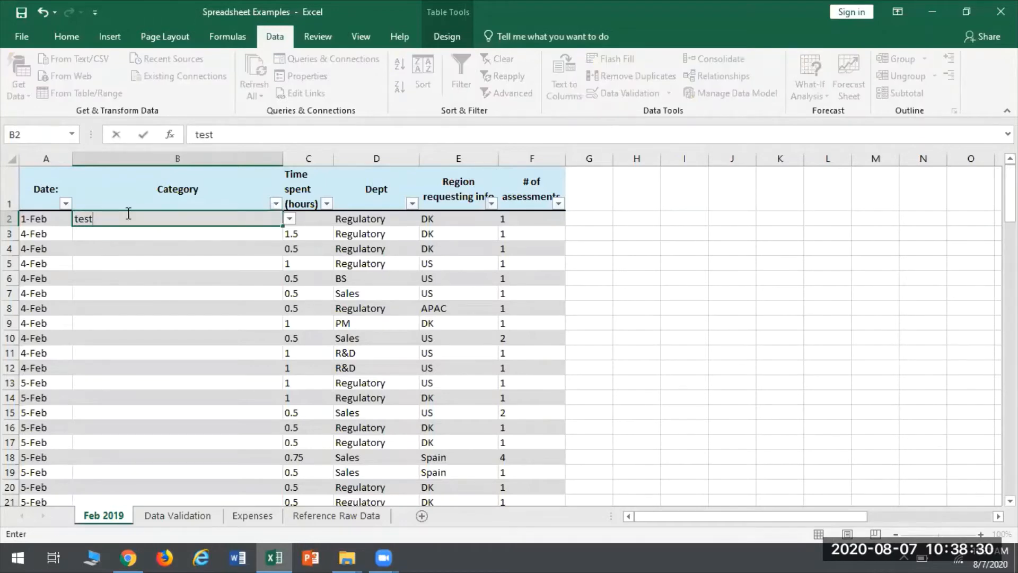
pyautogui.press('Return')
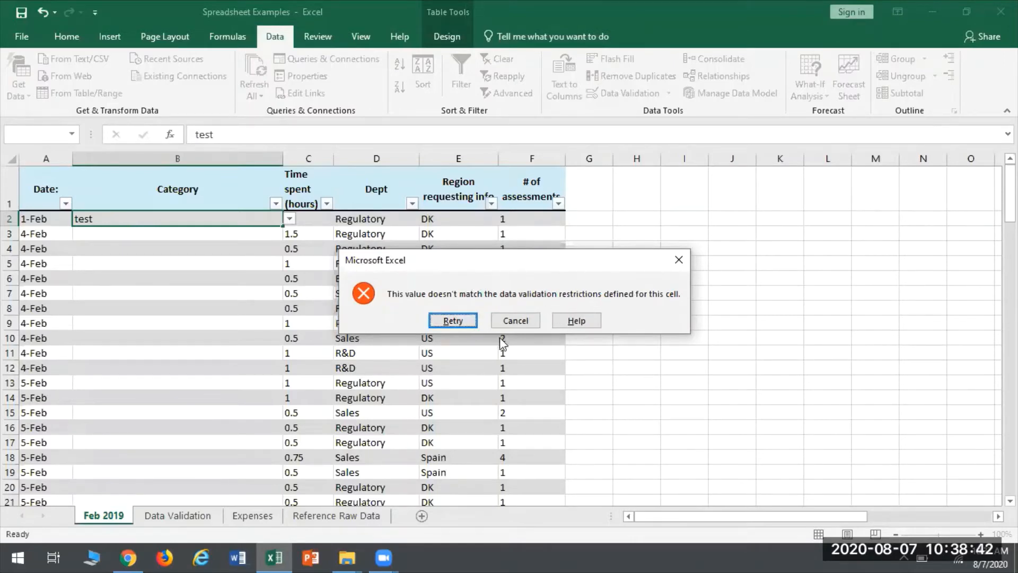
pyautogui.click(517, 321)
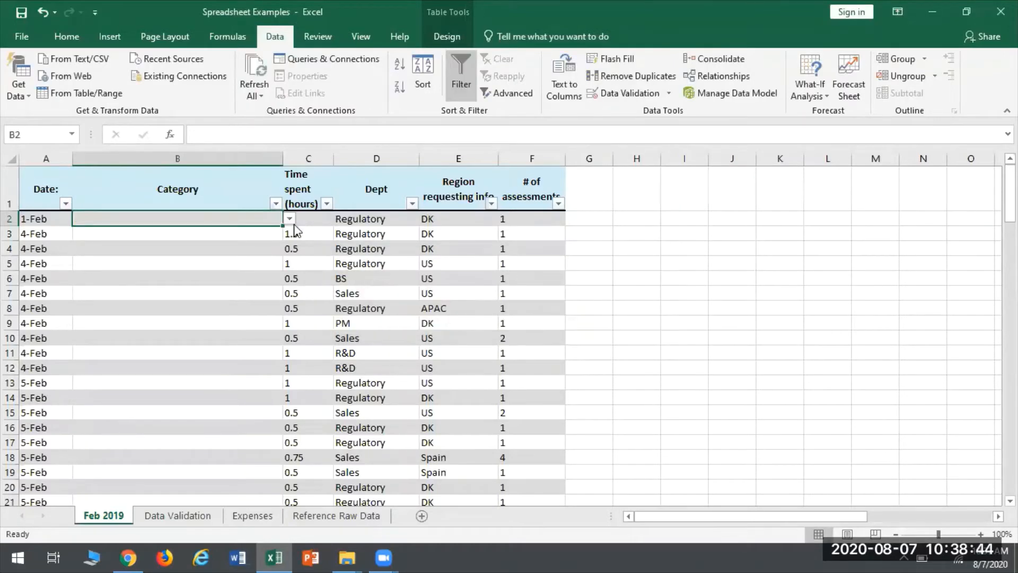
pyautogui.click(289, 219)
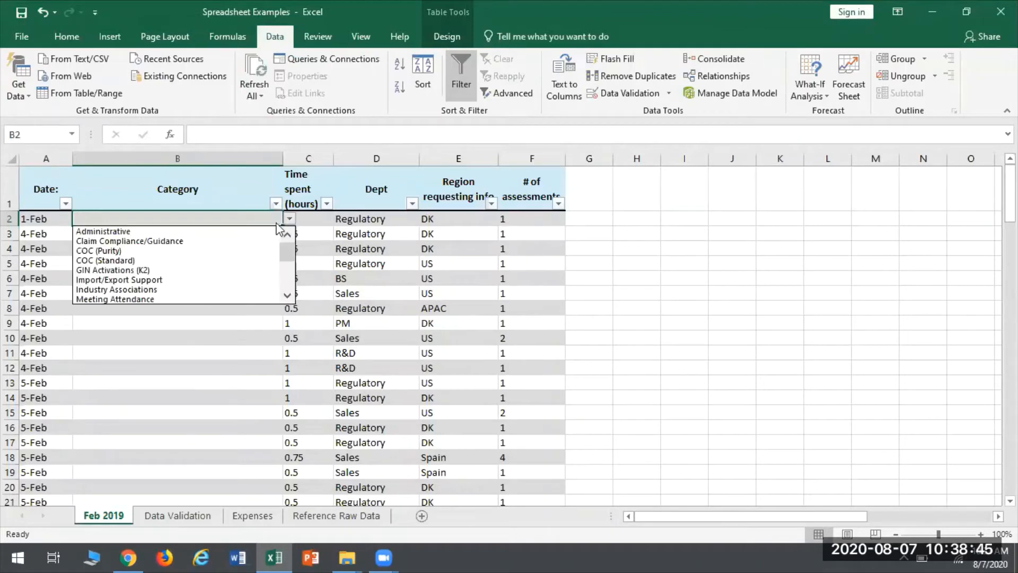
pyautogui.click(103, 231)
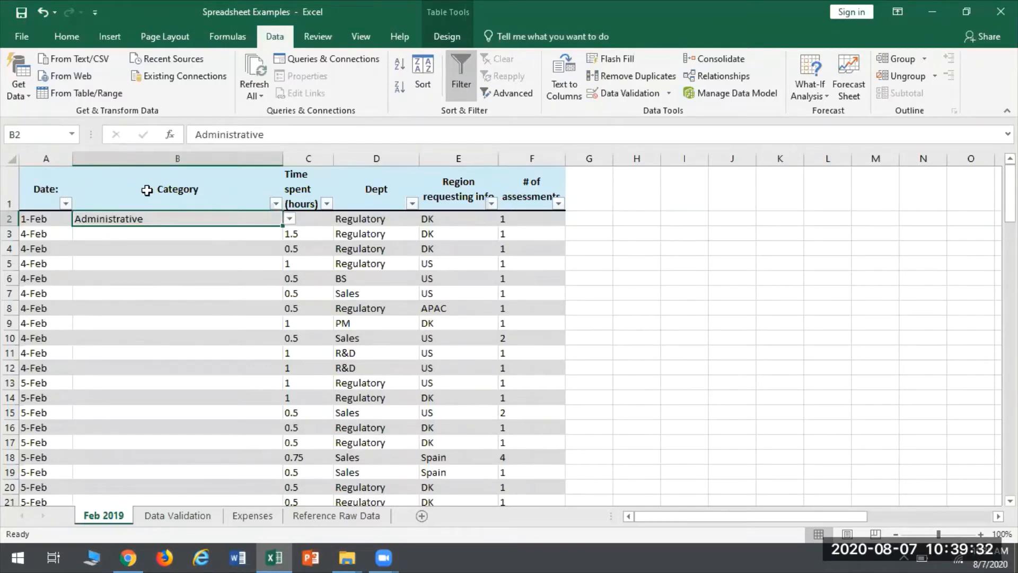
# Examine the sorting and date filter options of the Date column, and close them without applying a filter
pyautogui.click(54, 180)
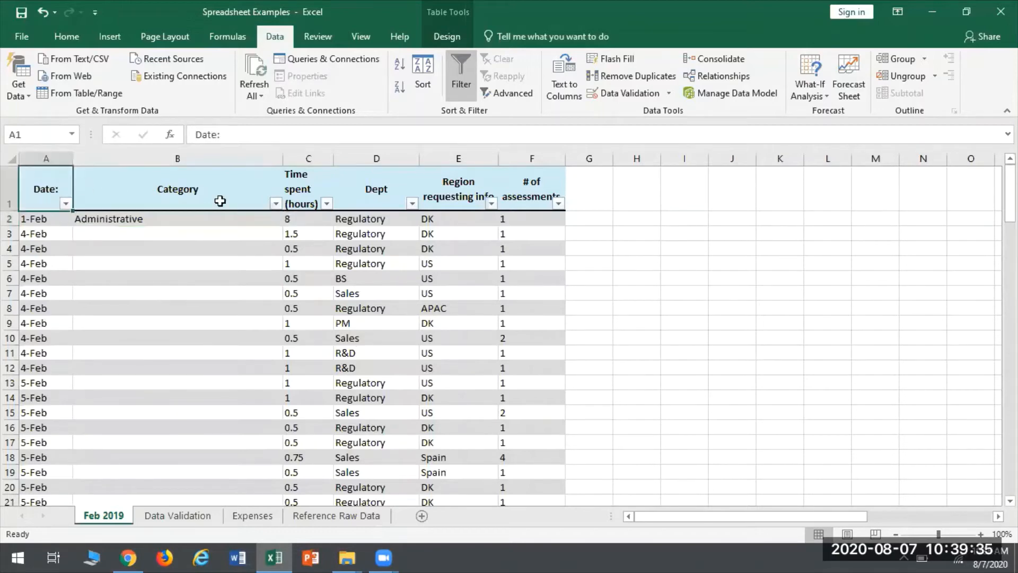
pyautogui.click(64, 204)
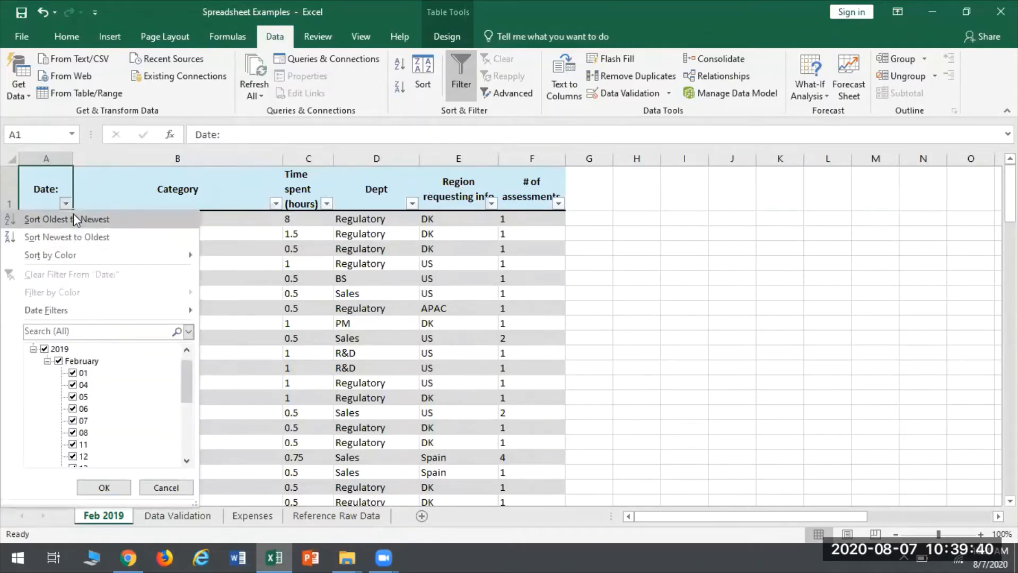
pyautogui.moveTo(71, 318)
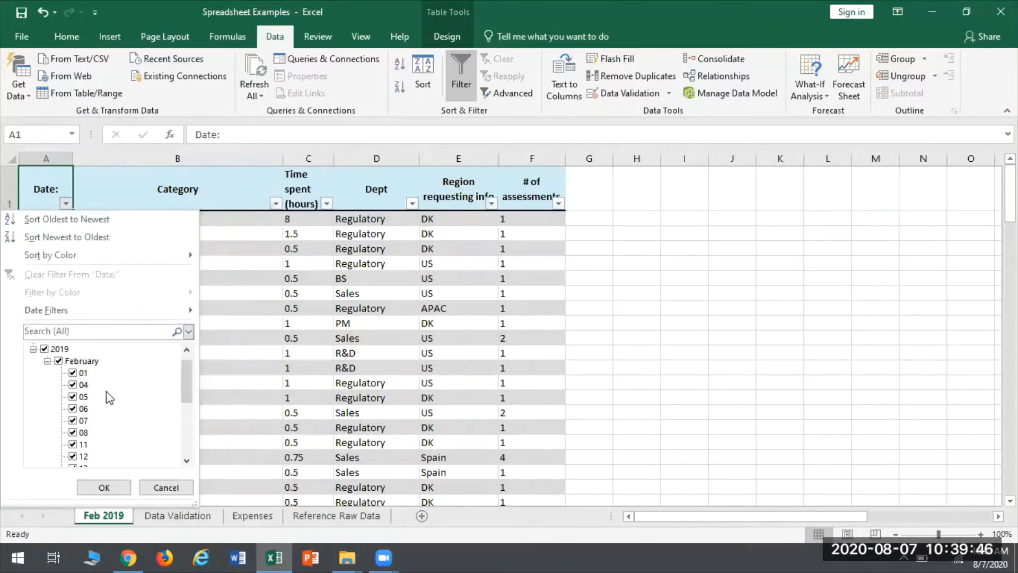
pyautogui.click(260, 240)
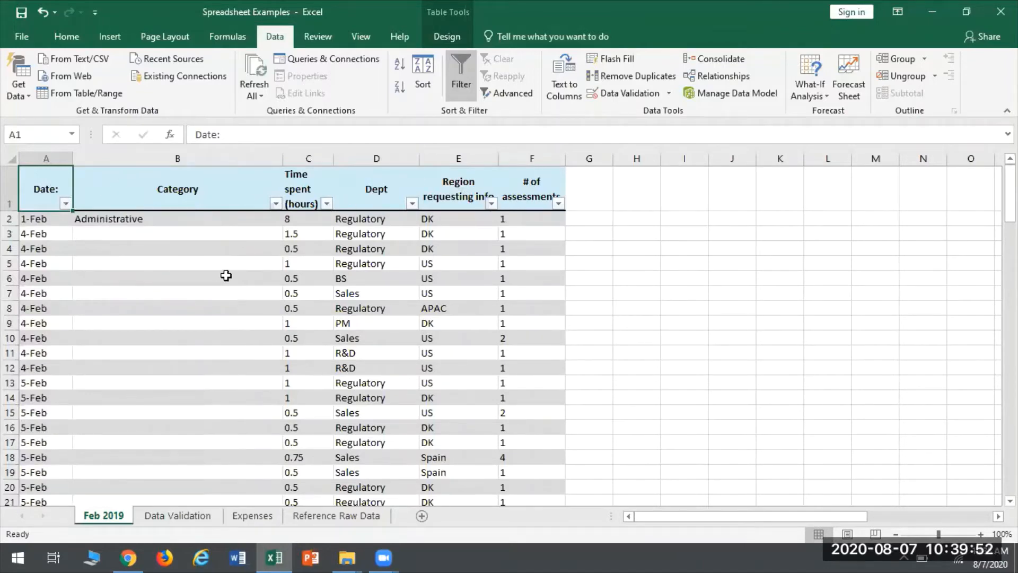
# Filter the Region requesting info column to show only US, and review the filtered rows
pyautogui.click(456, 184)
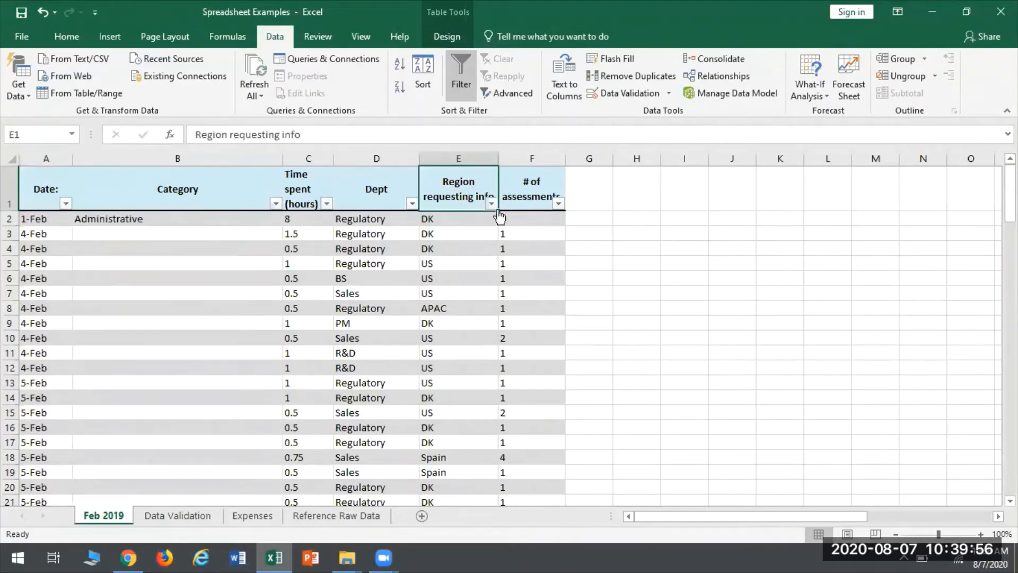
pyautogui.click(437, 281)
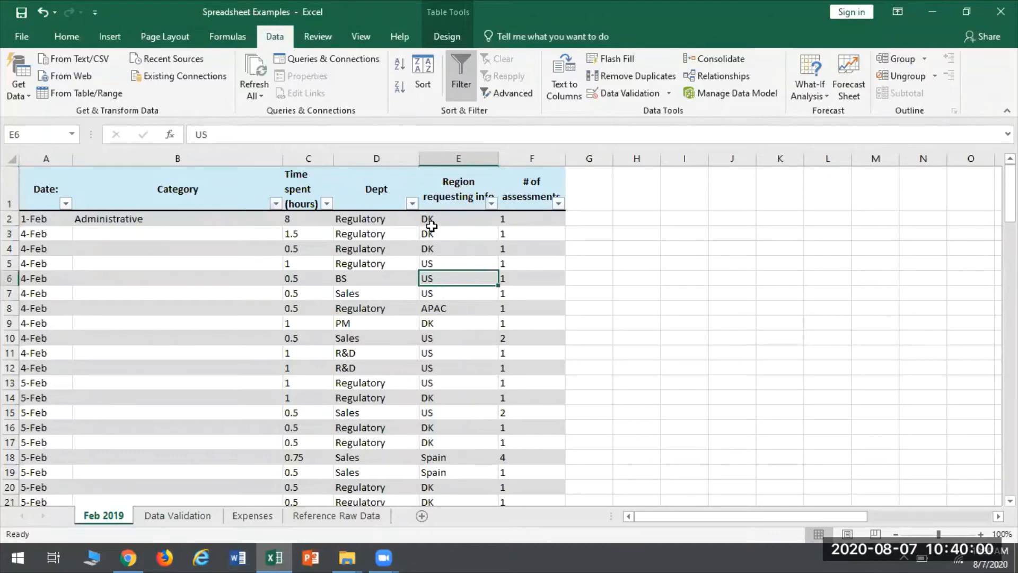
pyautogui.click(491, 204)
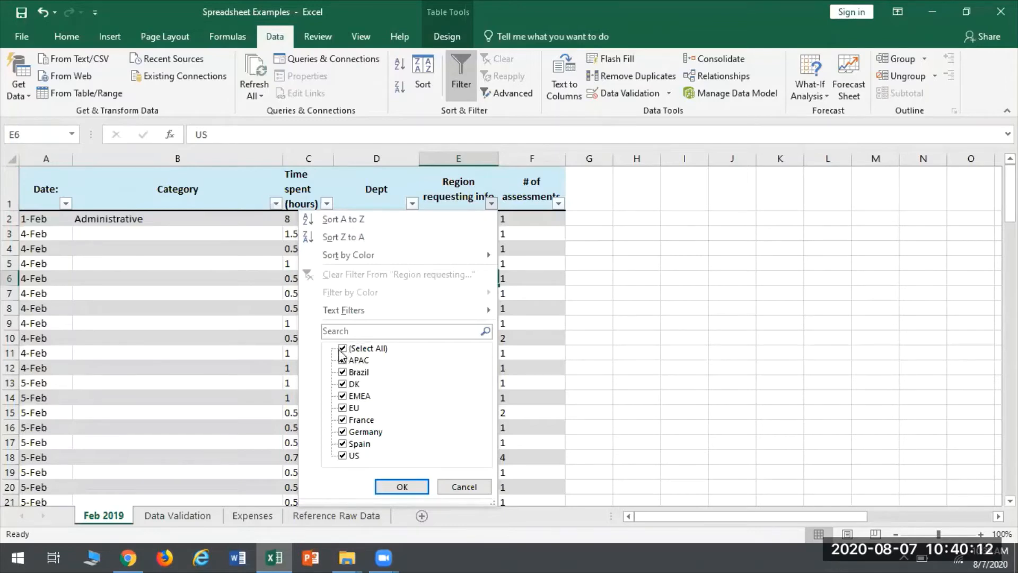
pyautogui.click(342, 348)
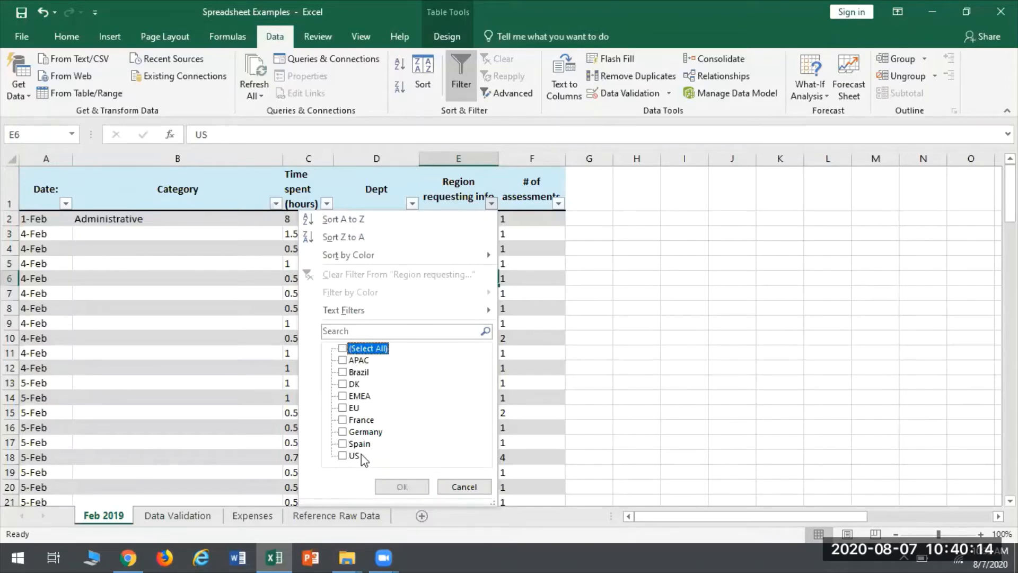
pyautogui.click(343, 456)
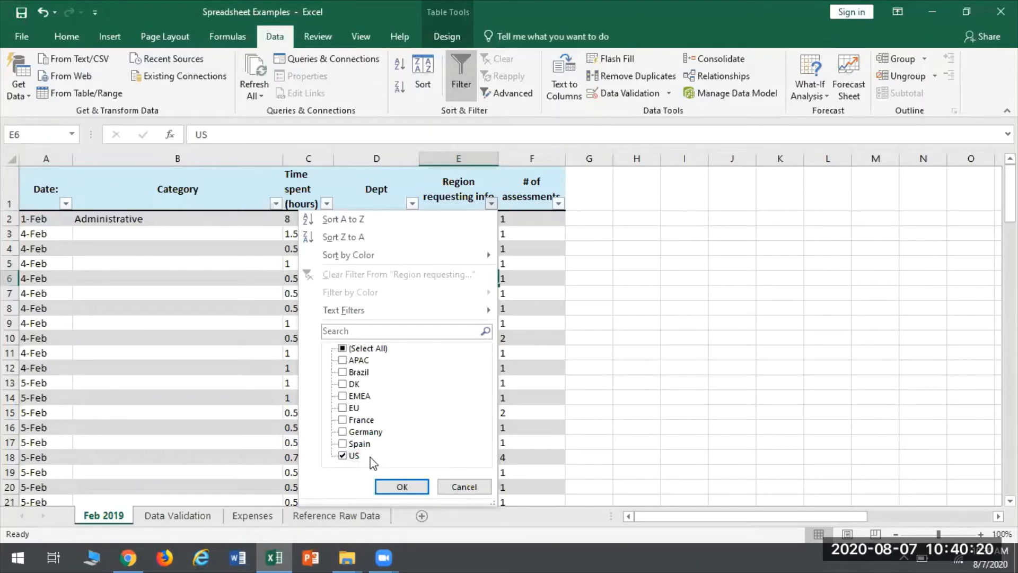
pyautogui.click(402, 486)
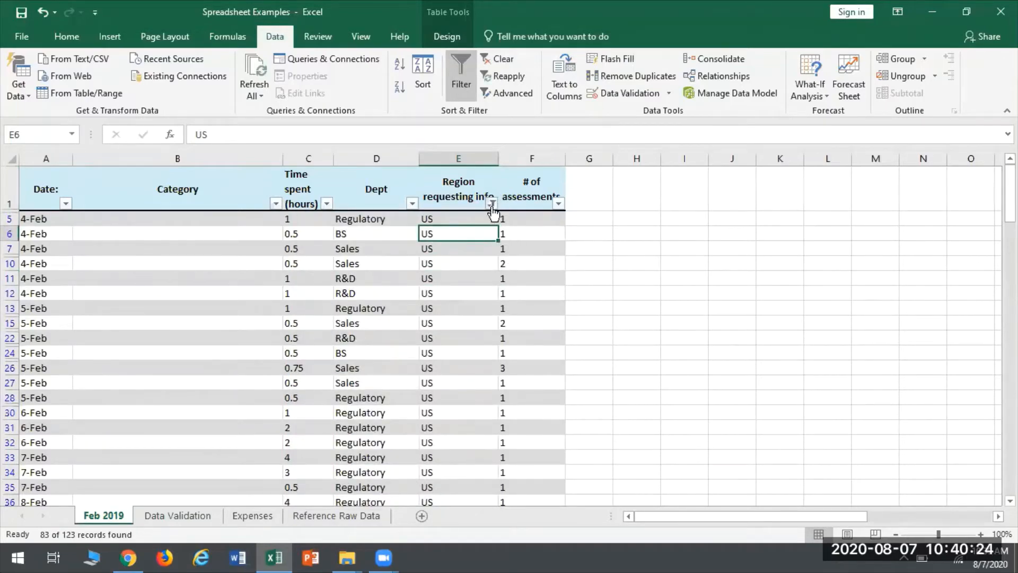
pyautogui.moveTo(494, 209)
pyautogui.scroll(-8, 452, 371)
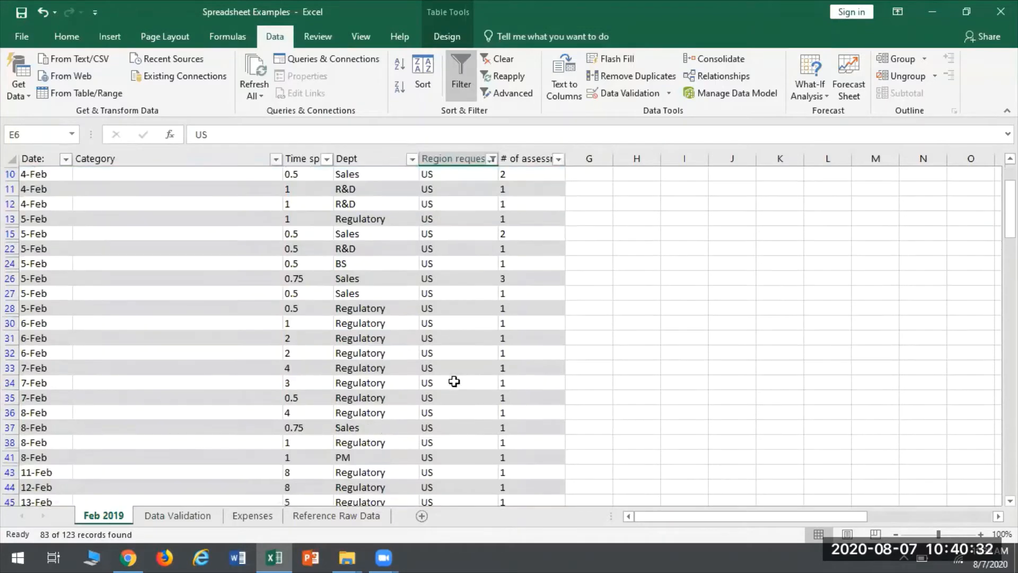
pyautogui.scroll(-1, 452, 384)
pyautogui.scroll(9, 450, 382)
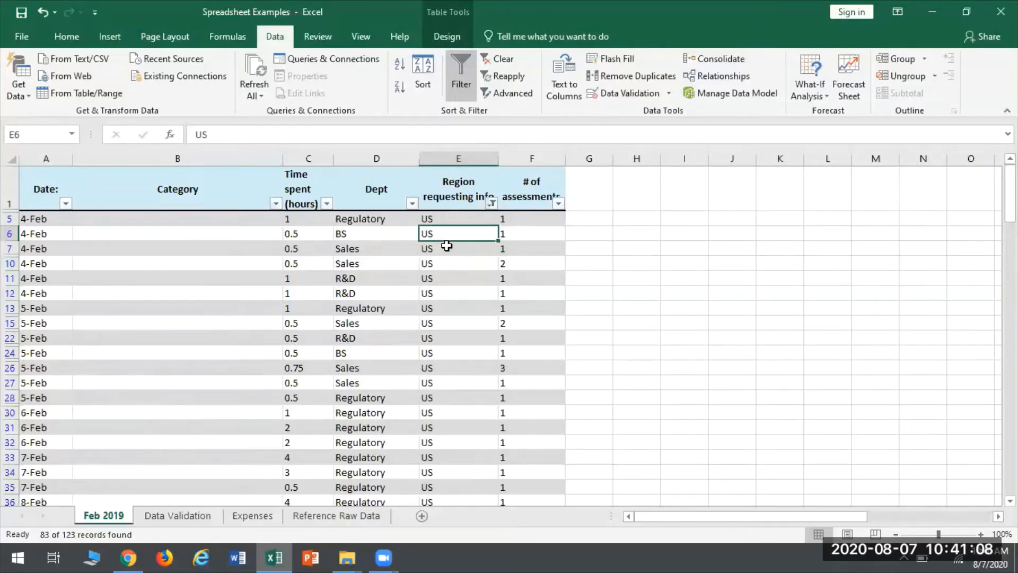
# Add a number filter on Time spent (hours) for values less than 1, and review the remaining rows
pyautogui.click(305, 183)
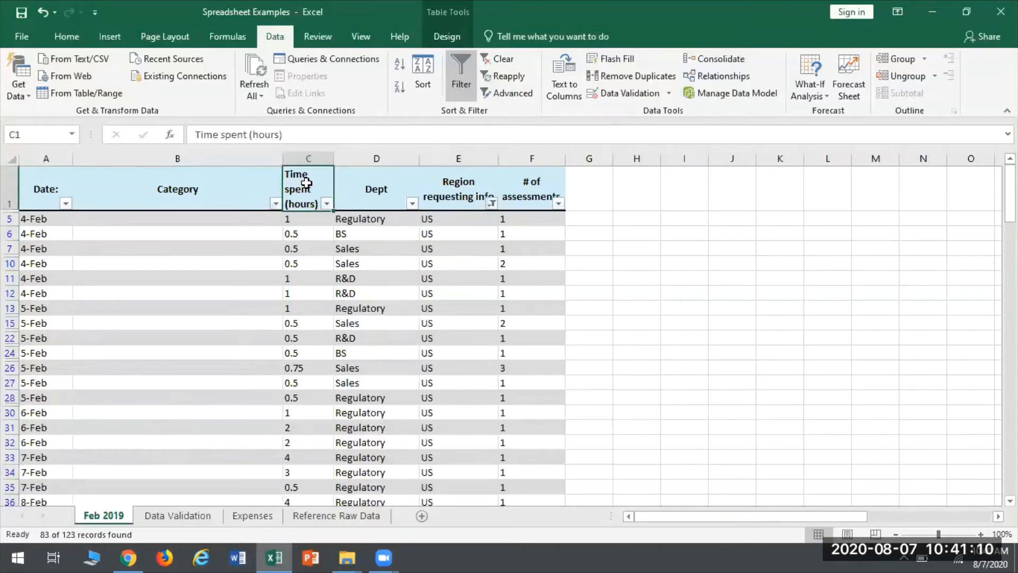
pyautogui.click(327, 203)
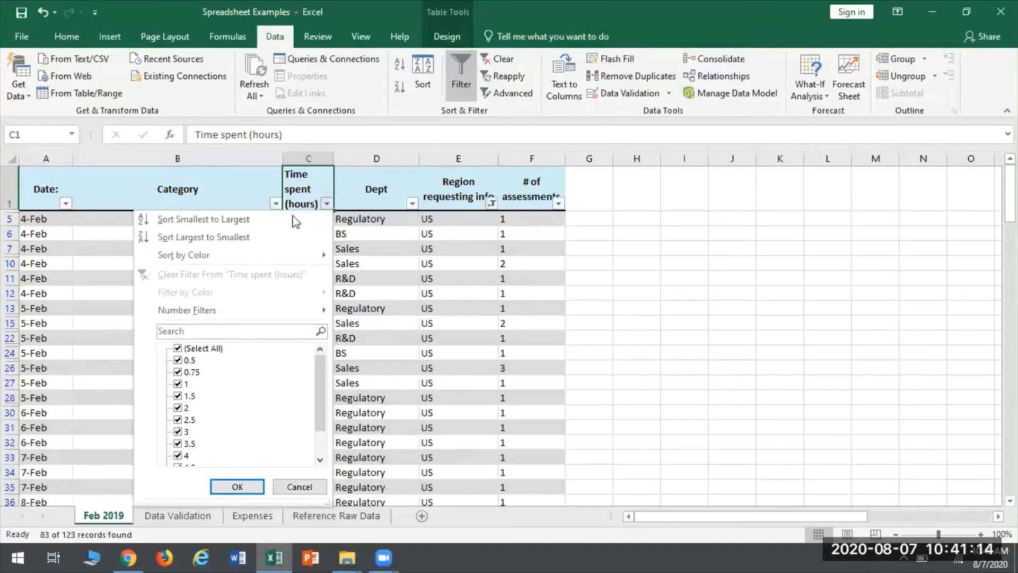
pyautogui.moveTo(297, 309)
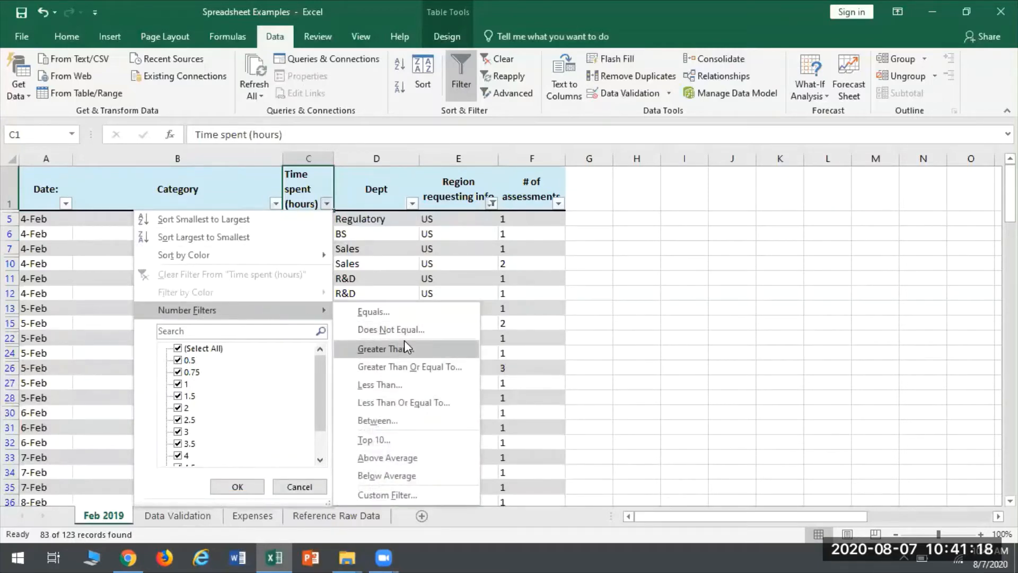
pyautogui.click(397, 386)
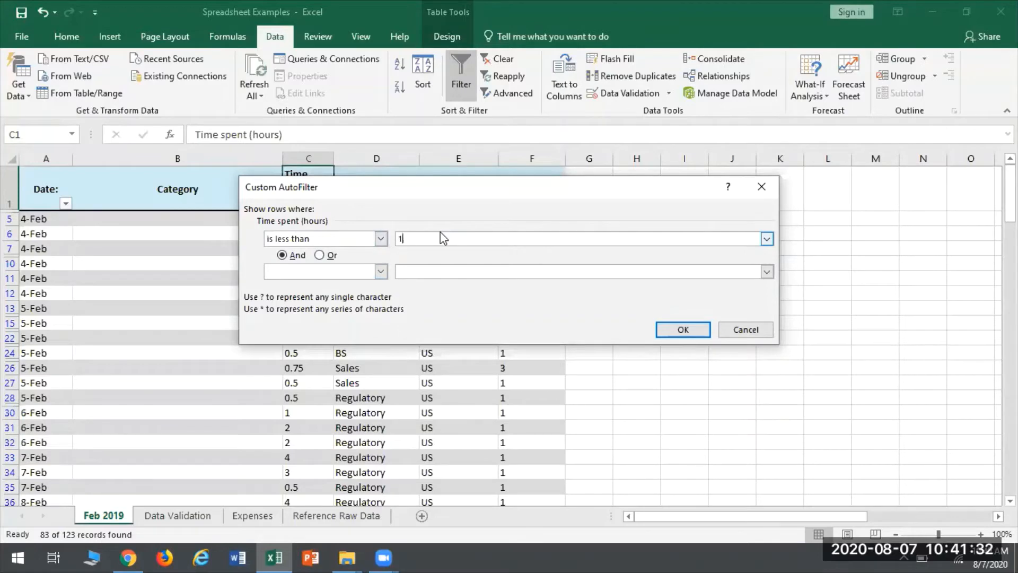
pyautogui.click(682, 329)
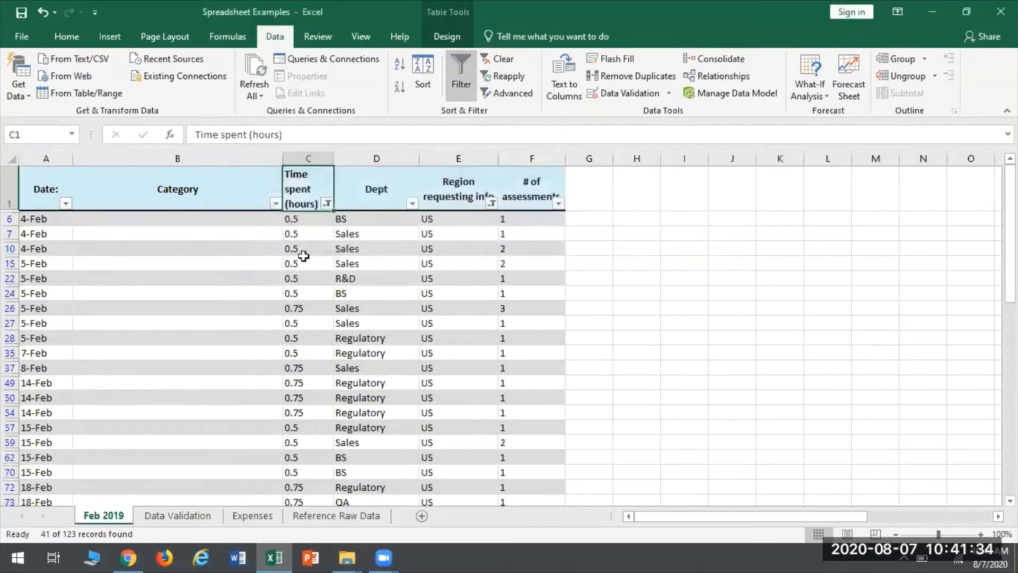
pyautogui.click(302, 219)
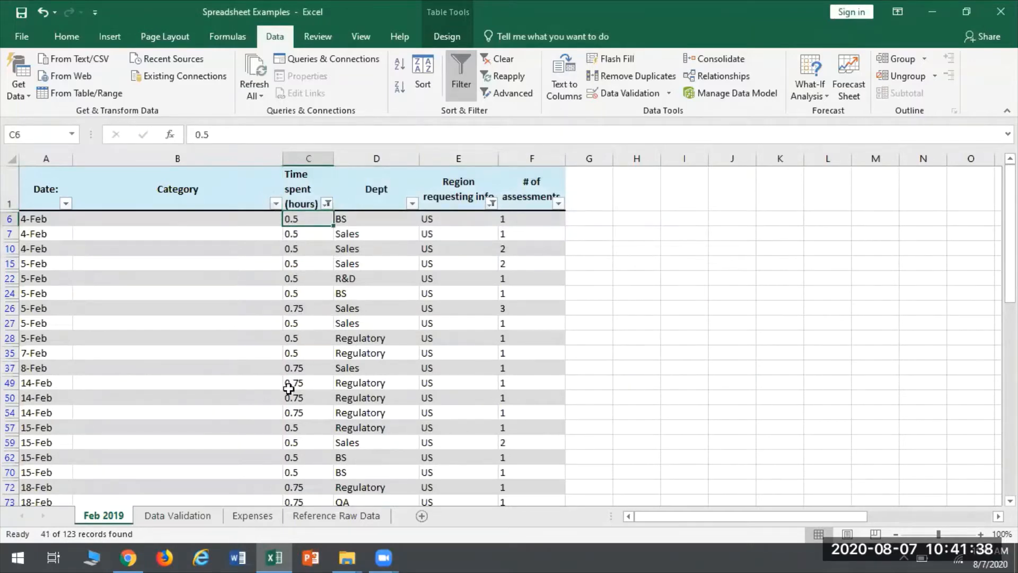
pyautogui.scroll(-1, 338, 432)
pyautogui.scroll(-4, 338, 432)
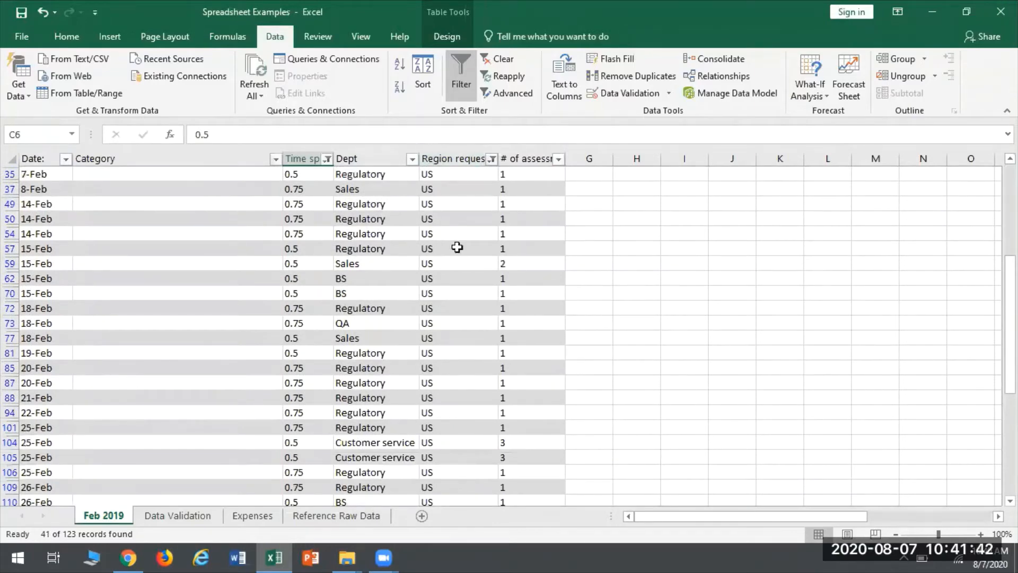
pyautogui.scroll(-4, 374, 417)
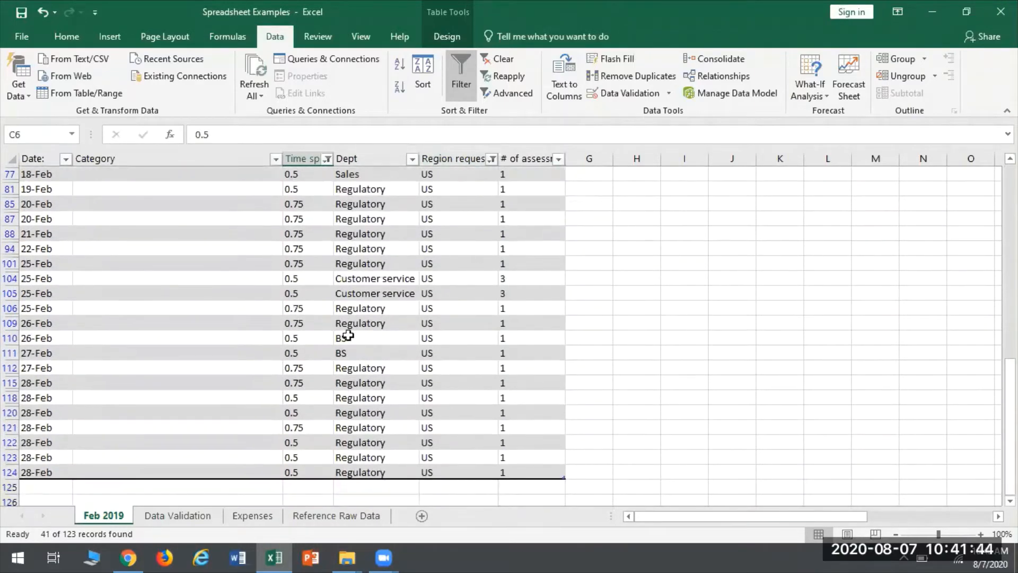
pyautogui.scroll(8, 329, 353)
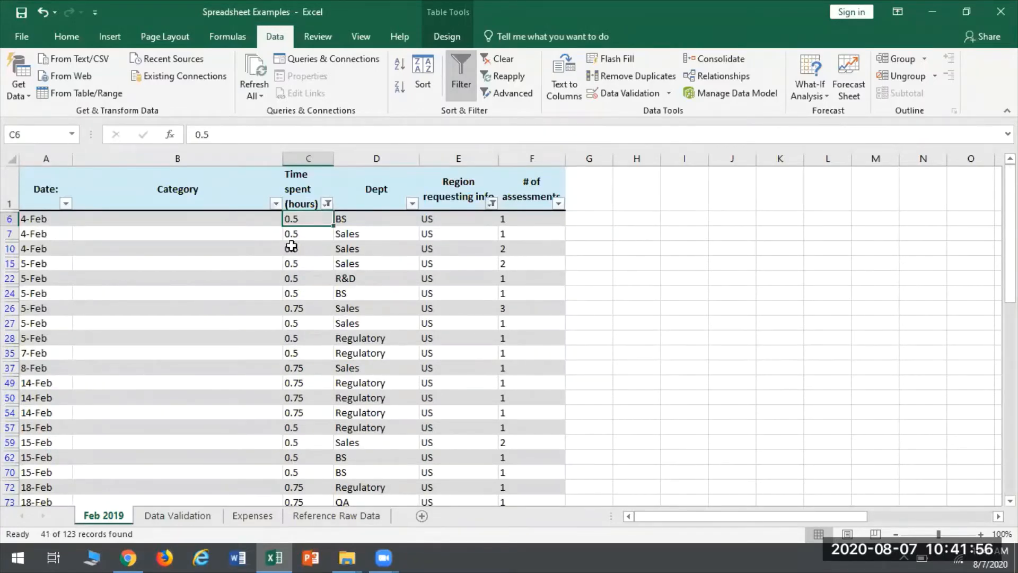
# Clear all active filters from the Feb 2019 table so every row is shown
pyautogui.click(327, 203)
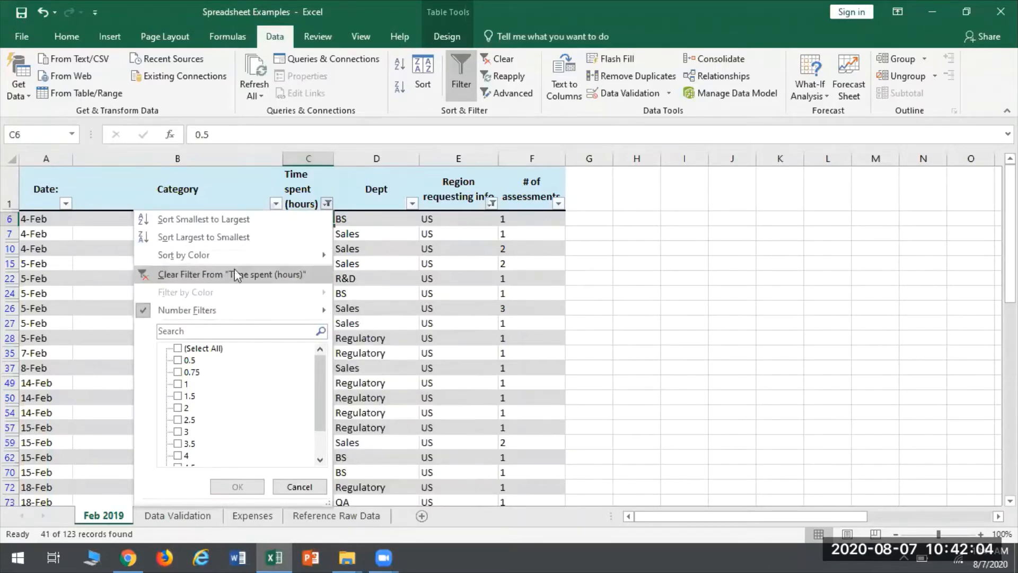
pyautogui.click(425, 260)
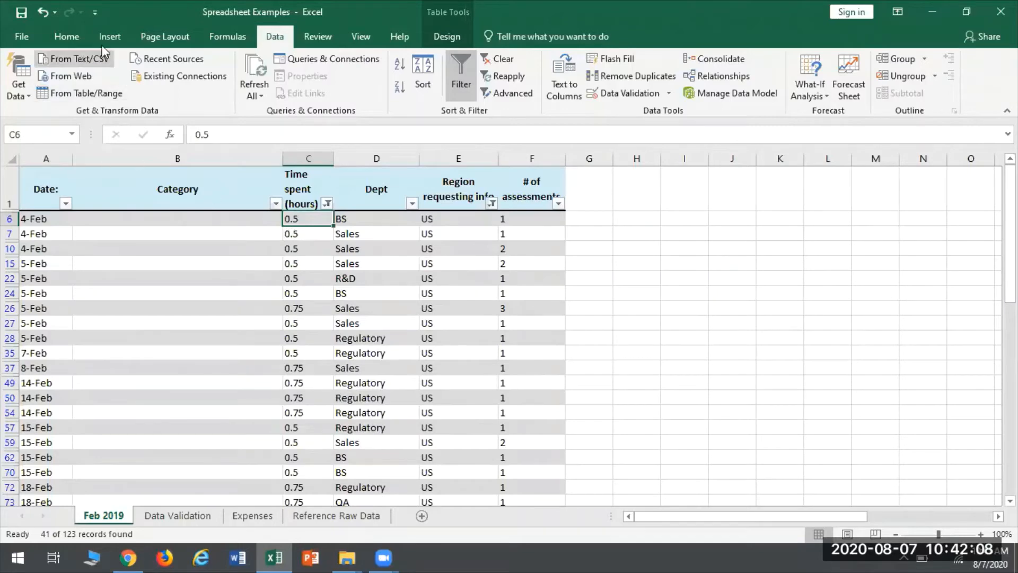
pyautogui.click(60, 36)
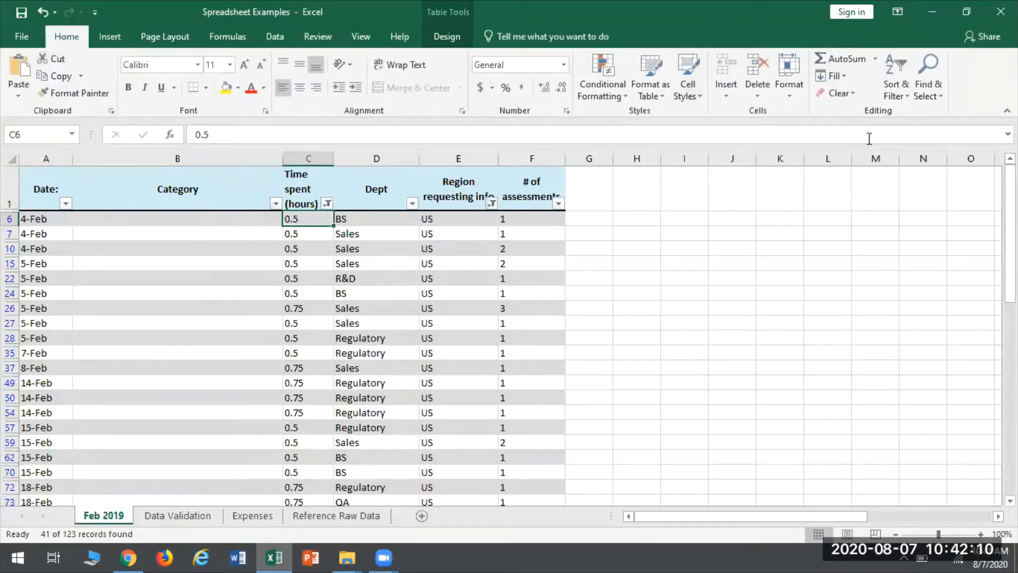
pyautogui.click(901, 81)
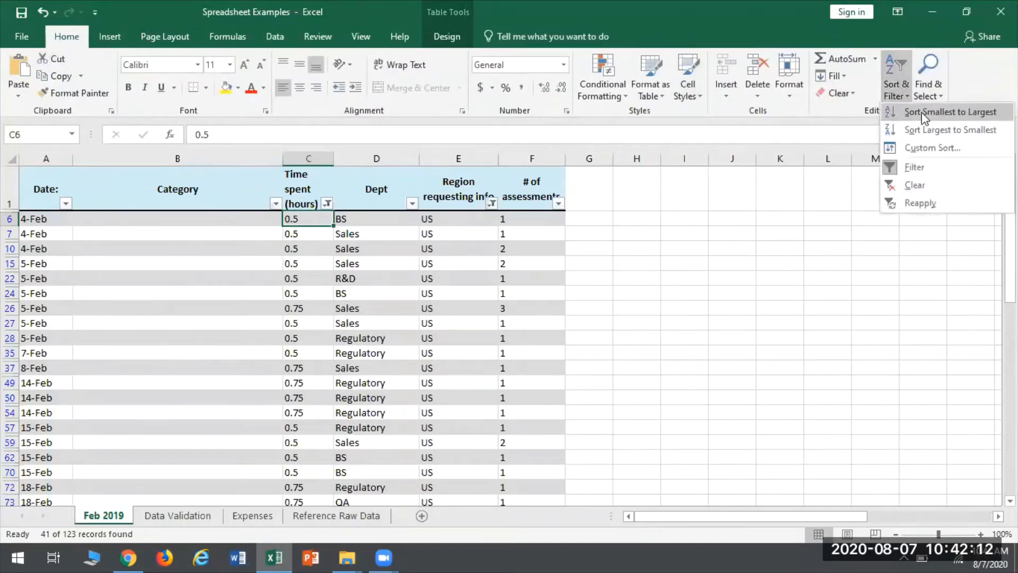
pyautogui.click(910, 189)
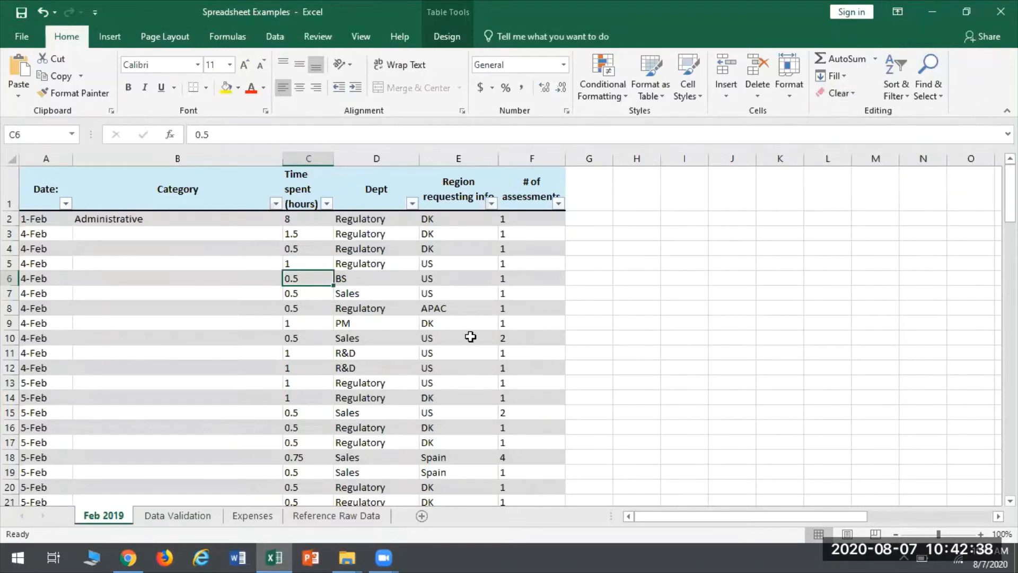
pyautogui.click(905, 87)
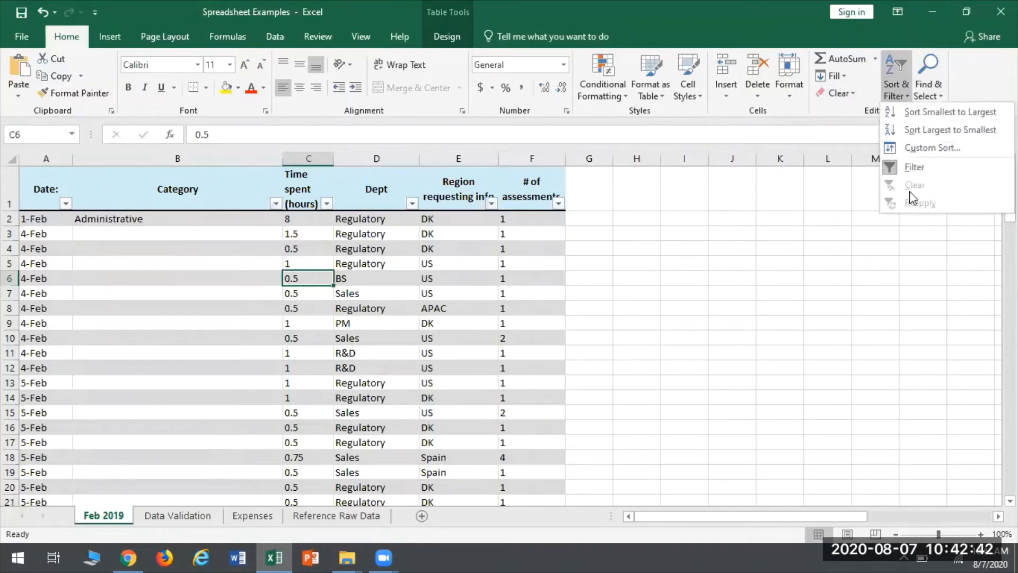
pyautogui.click(168, 232)
pyautogui.click(324, 250)
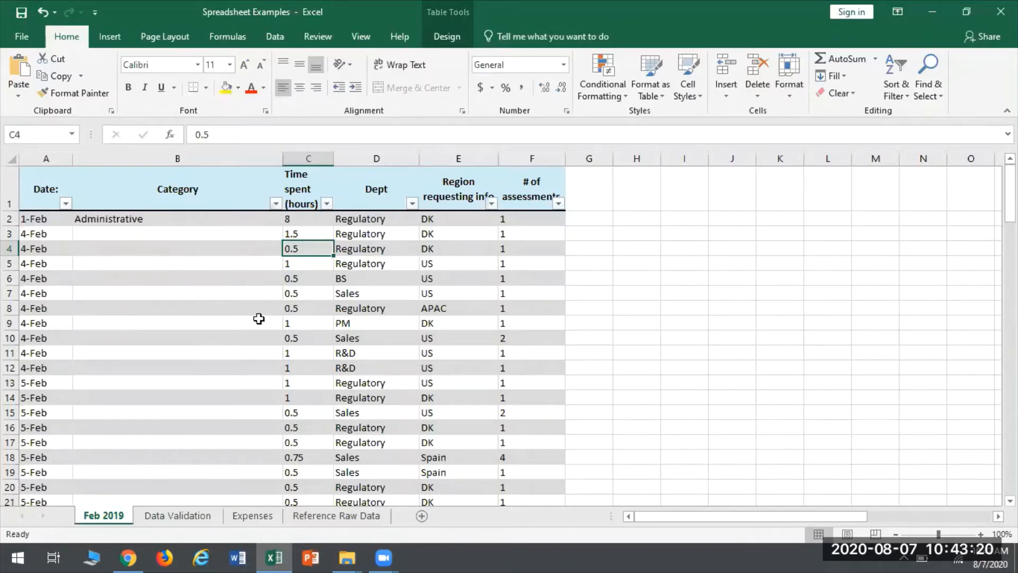
pyautogui.click(895, 86)
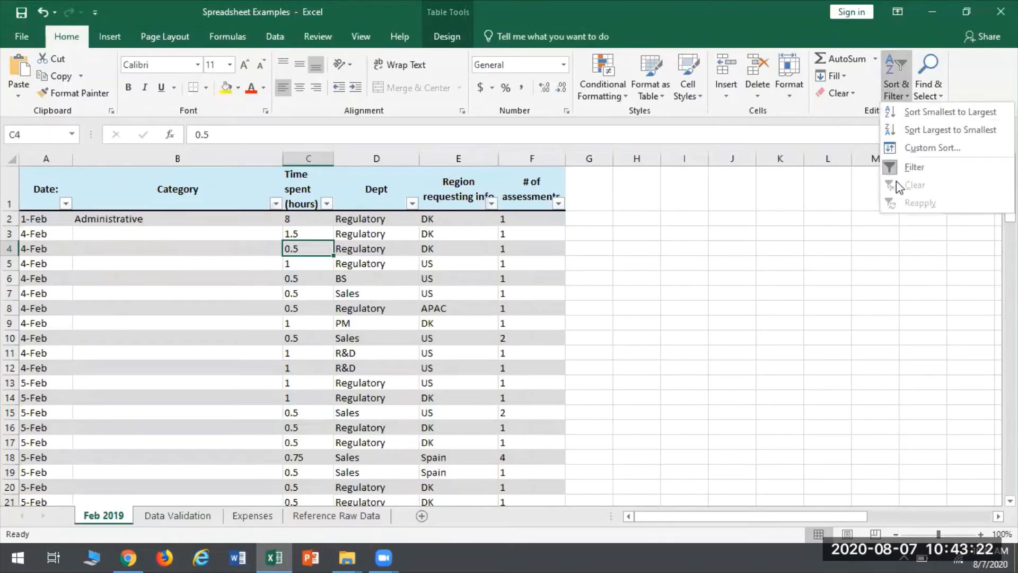
pyautogui.click(164, 276)
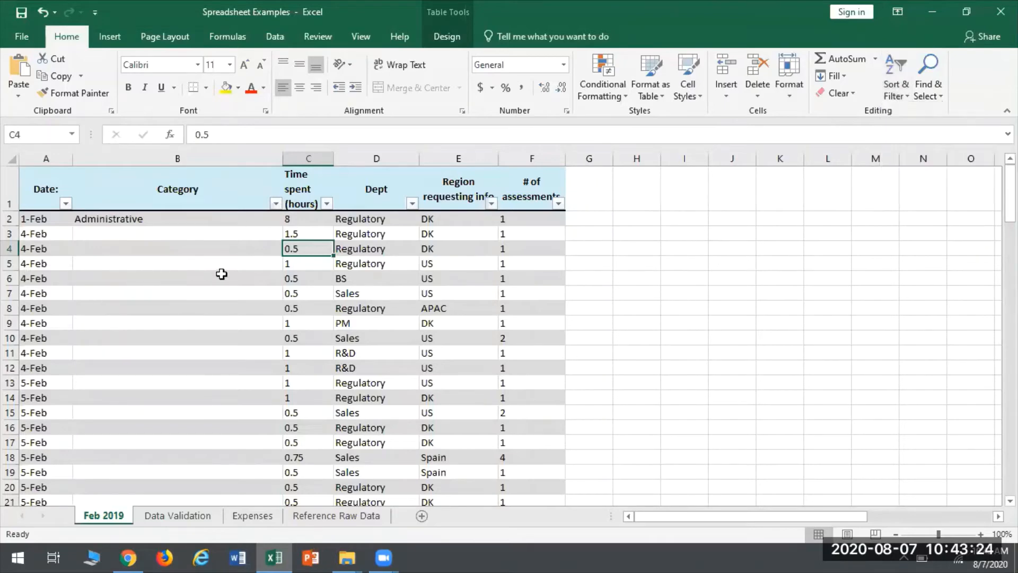
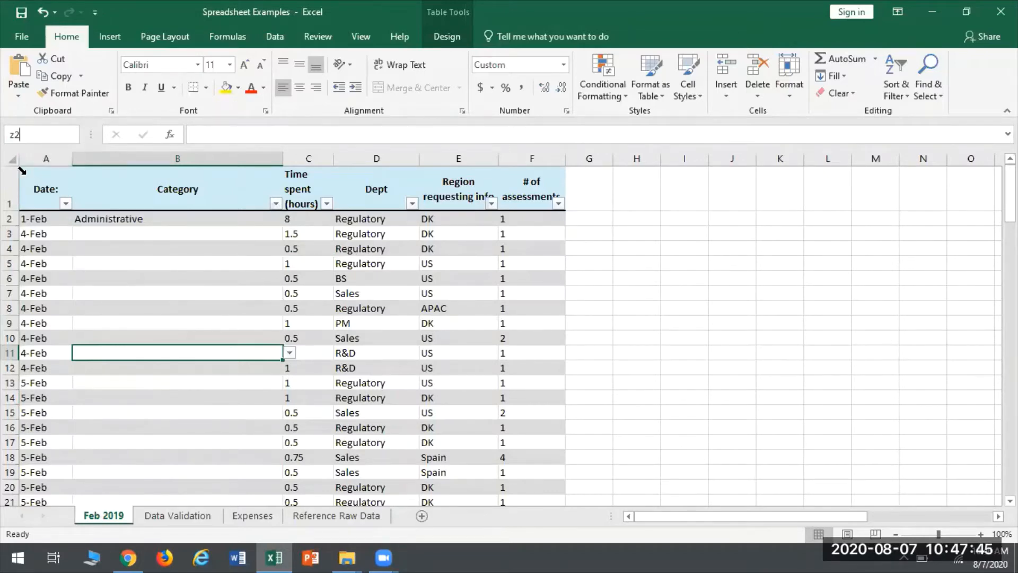
# Go to cell Z2 and copy the list of category entries in Z2:Z124
pyautogui.press('Return')
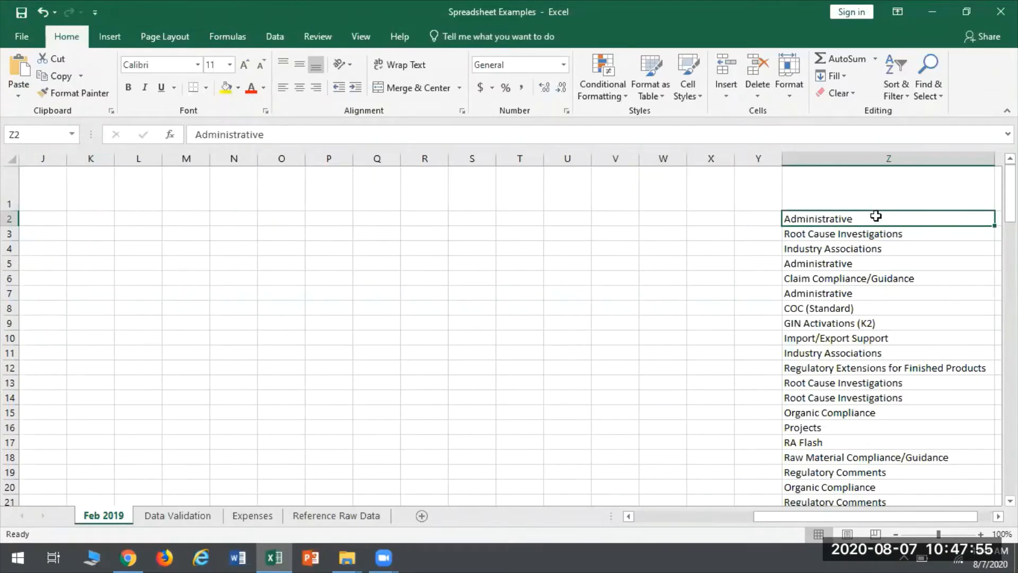
pyautogui.moveTo(876, 215); pyautogui.dragTo(866, 457)
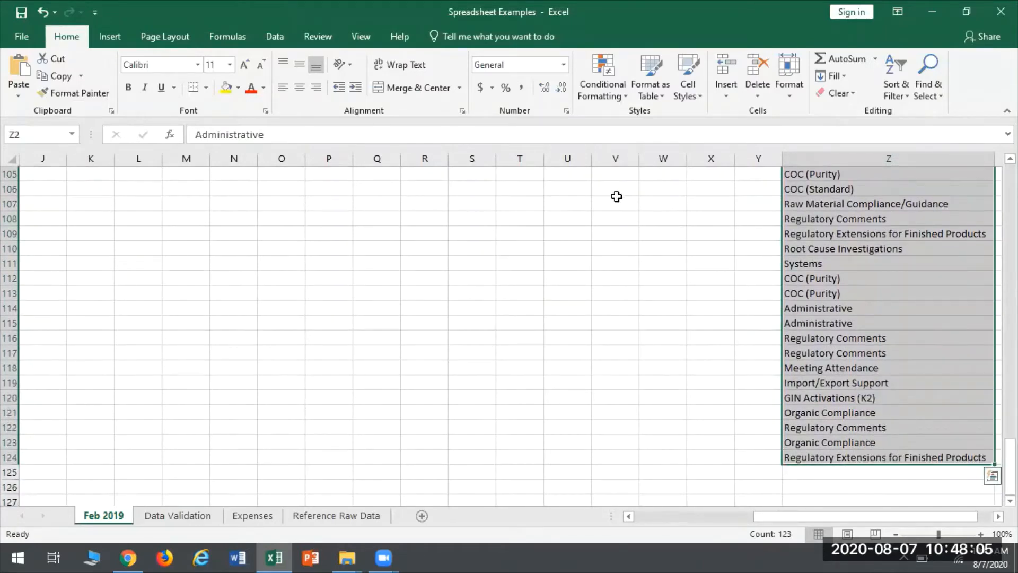
pyautogui.hotkey('ctrl', 'c')
pyautogui.scroll(20, 618, 196)
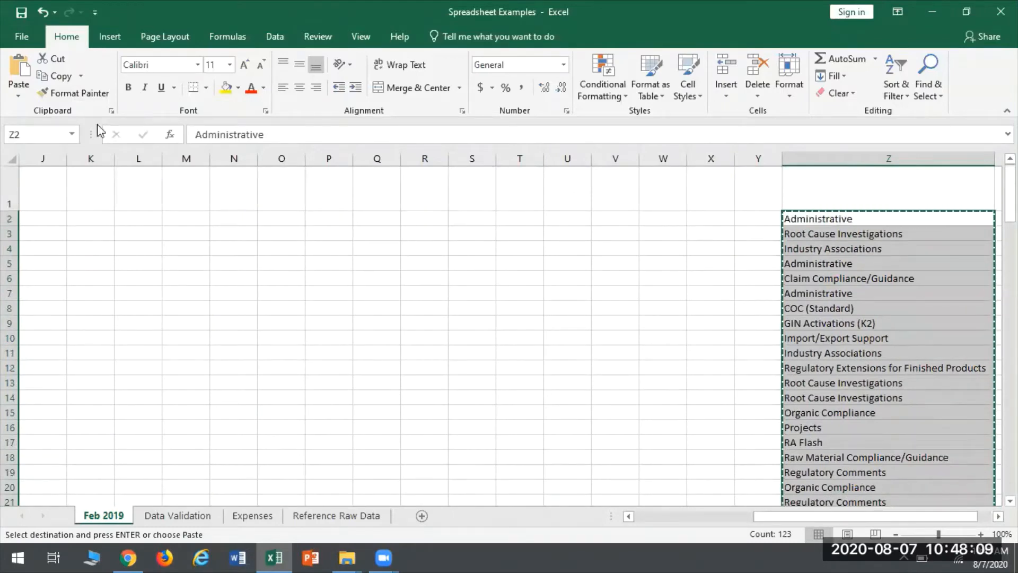
# Paste the copied entries into the Category column starting at cell B2
pyautogui.click(57, 140)
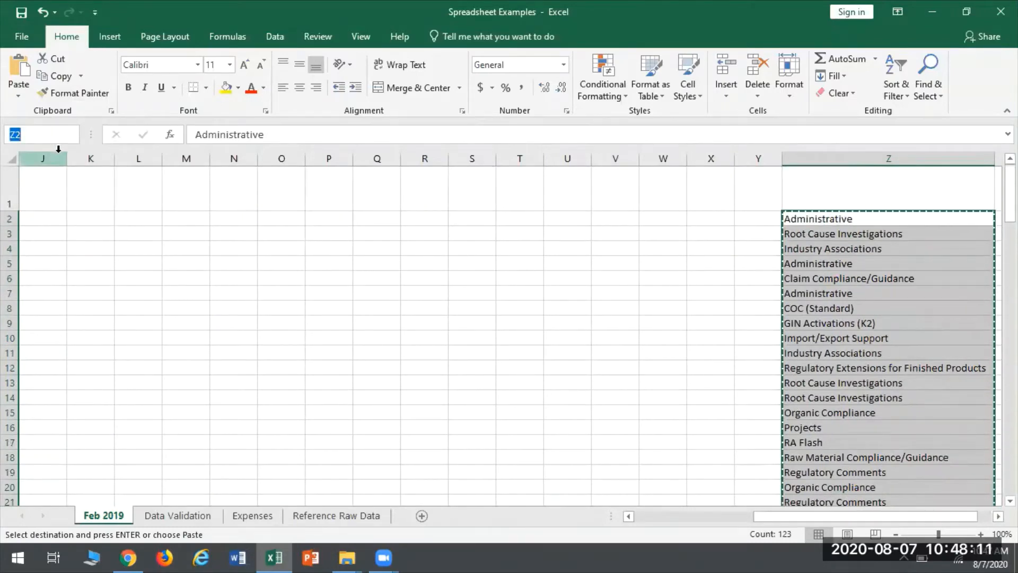
pyautogui.write('b2')
pyautogui.press('Return')
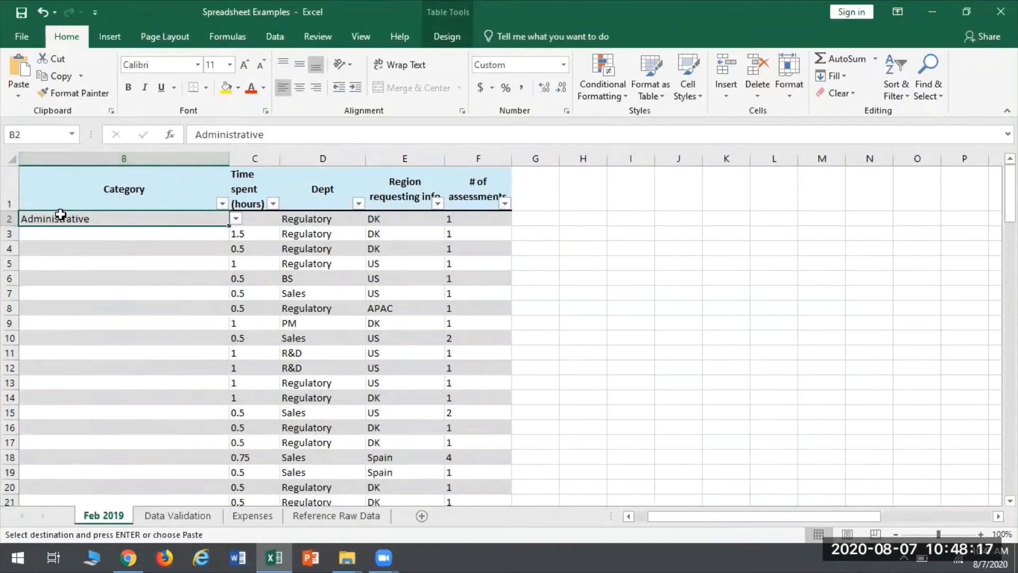
pyautogui.press('Return')
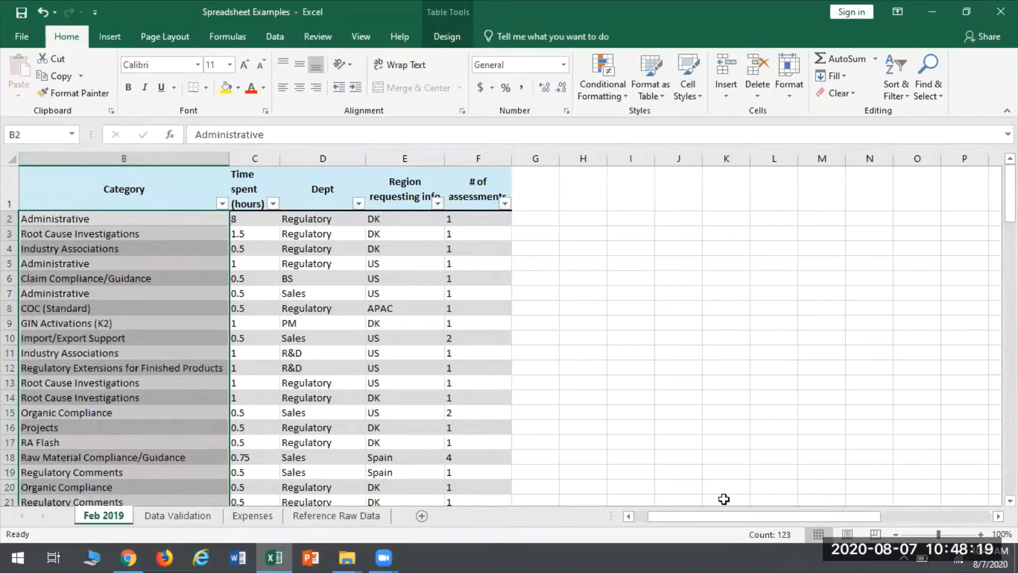
pyautogui.click(628, 516)
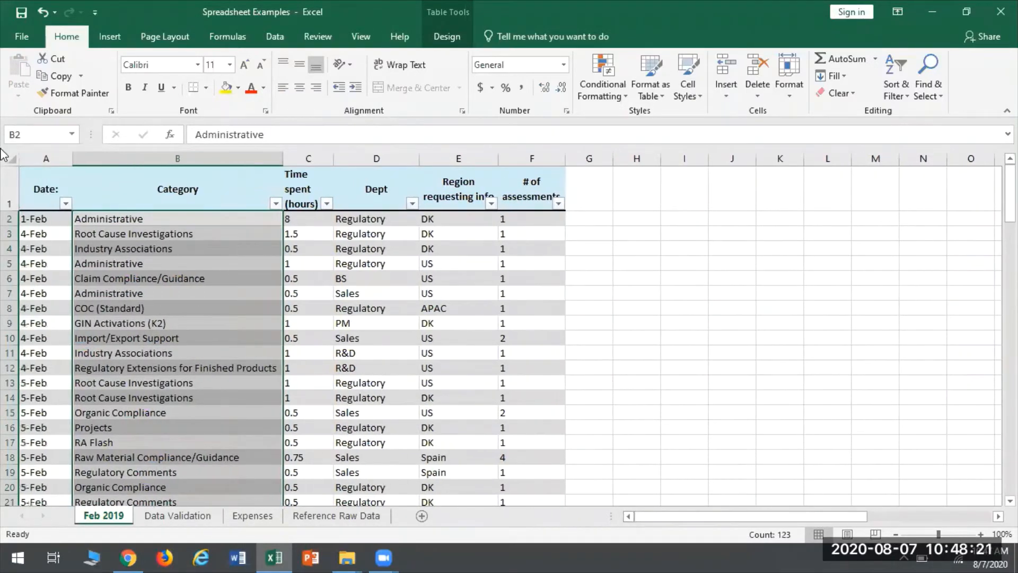
# Review the entries down the Category column of the Feb 2019 table
pyautogui.click(112, 275)
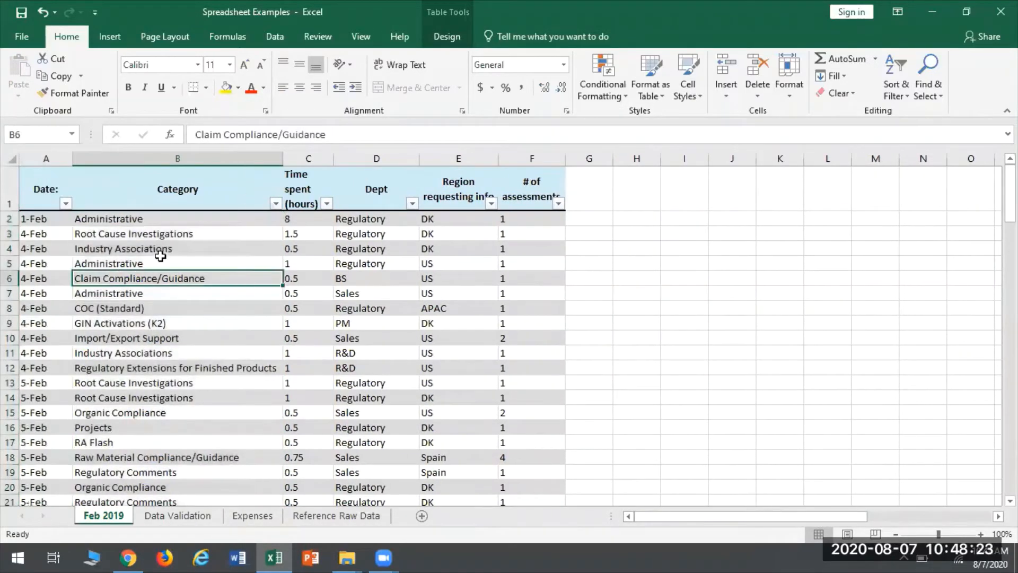
pyautogui.scroll(-1, 201, 380)
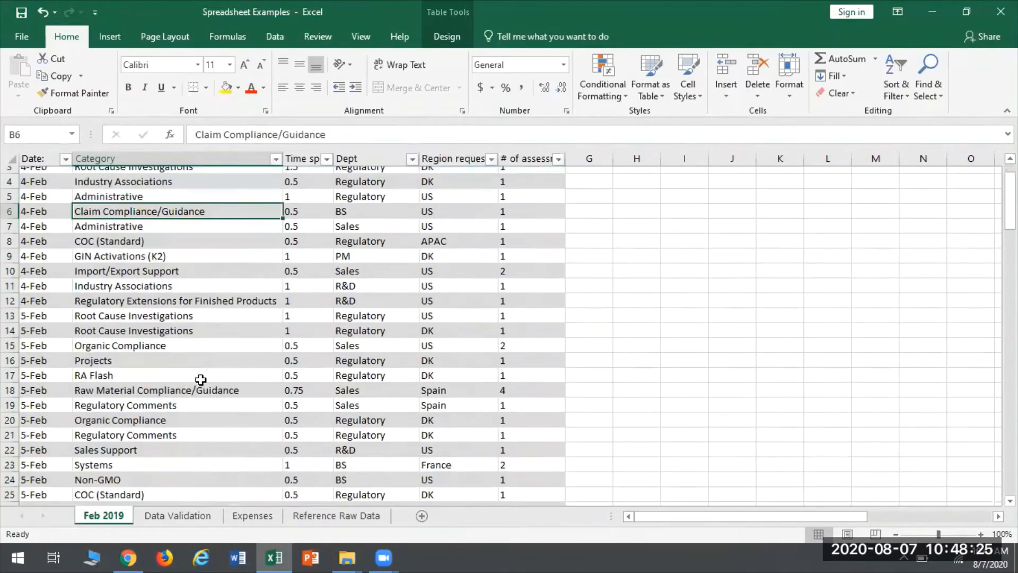
pyautogui.scroll(-11, 200, 379)
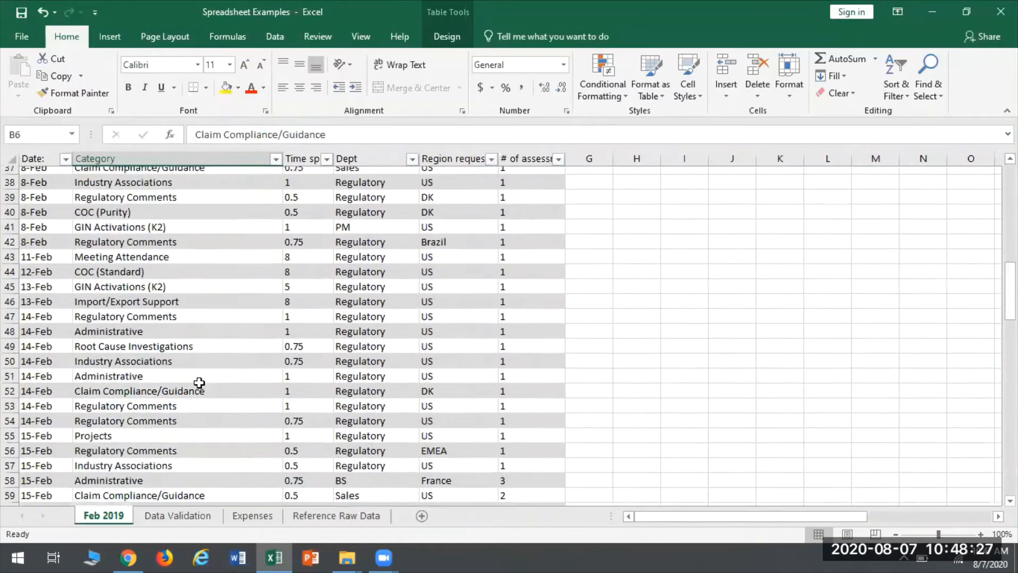
pyautogui.scroll(-13, 200, 384)
pyautogui.scroll(20, 195, 386)
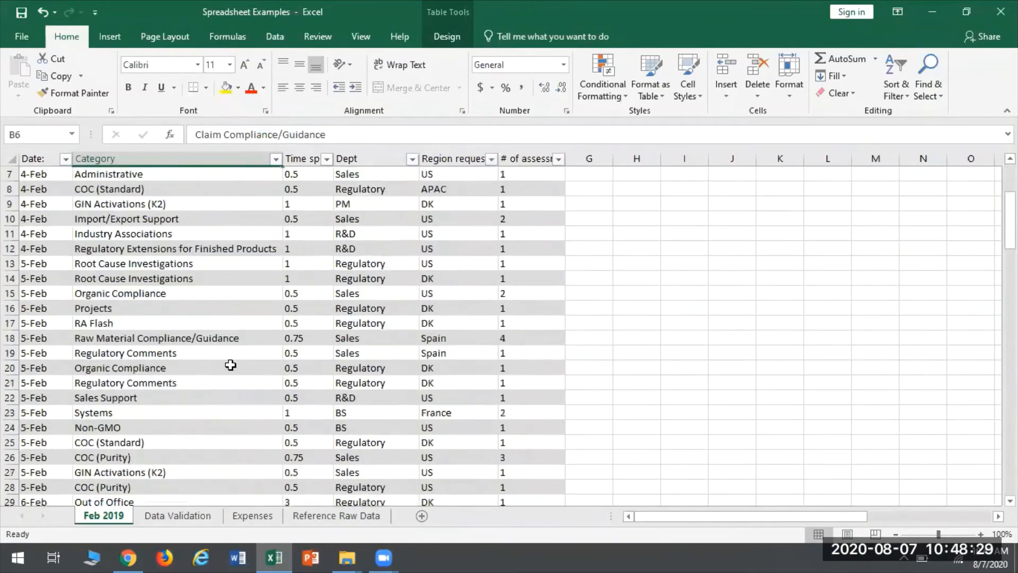
pyautogui.scroll(2, 230, 365)
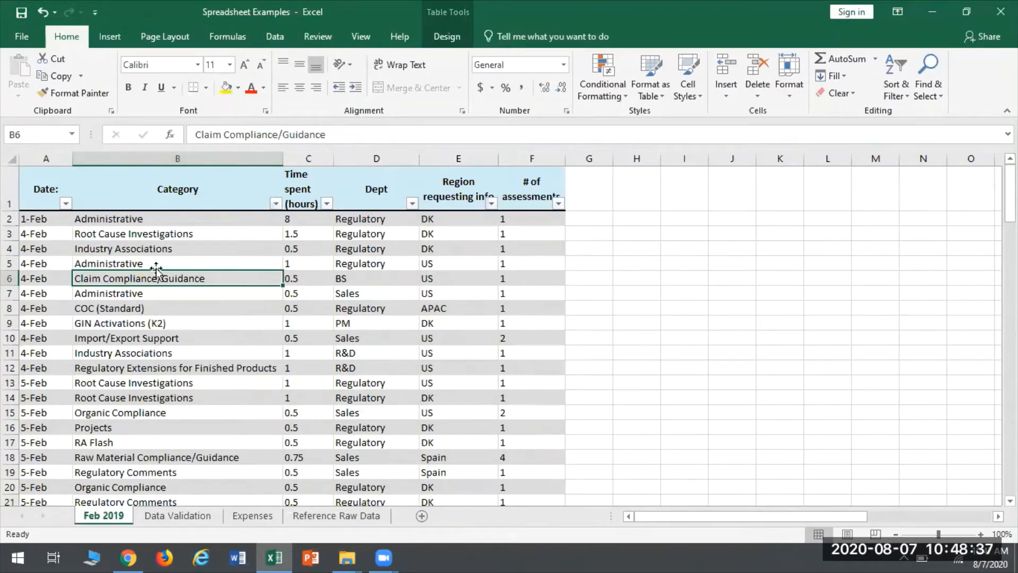
pyautogui.click(252, 315)
pyautogui.click(412, 298)
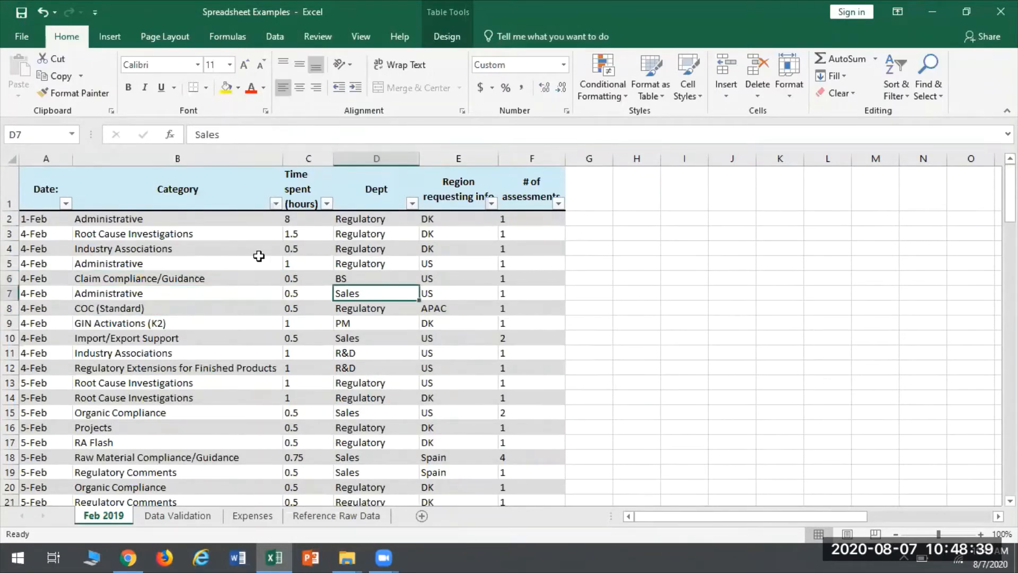
# Create a PivotTable from the Feb 2019 table, TableFeb19, on a new worksheet
pyautogui.click(182, 237)
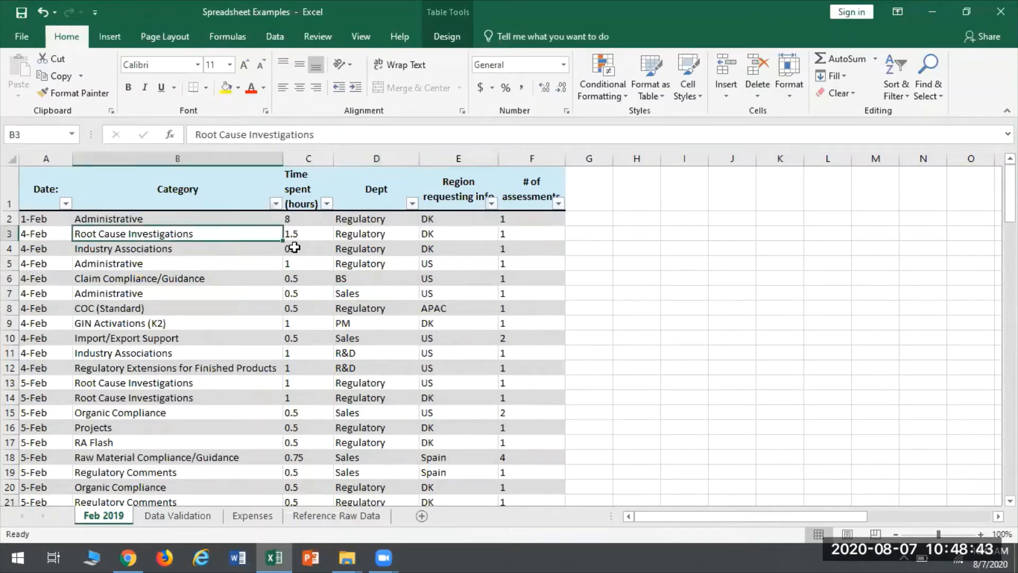
pyautogui.click(111, 37)
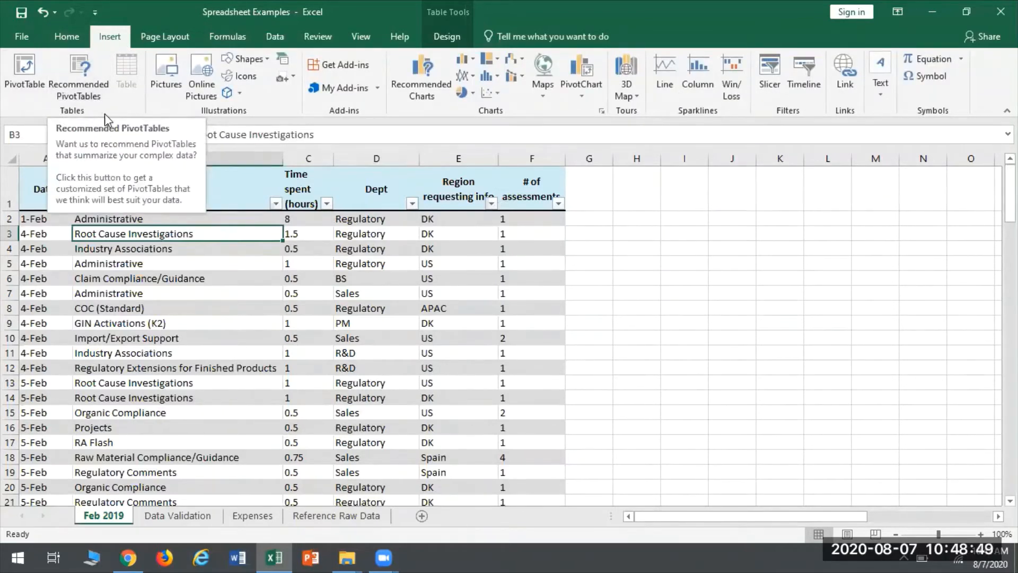
pyautogui.click(25, 72)
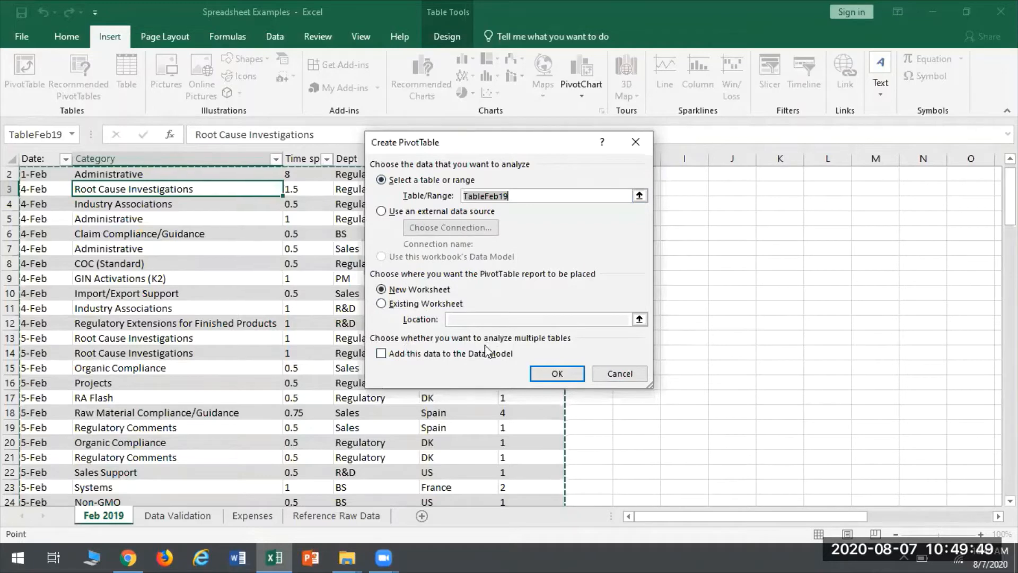
pyautogui.click(554, 374)
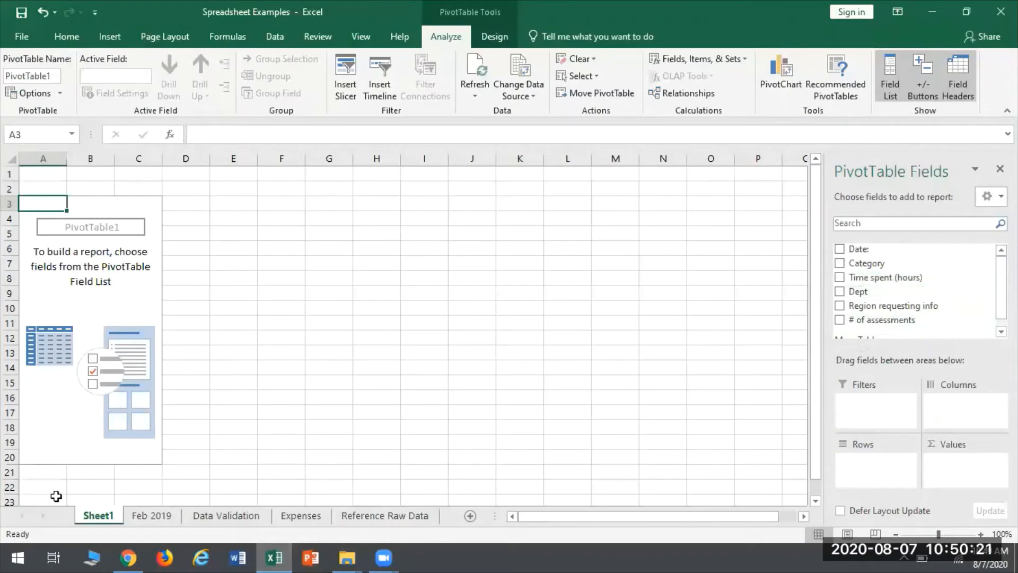
# Check the source columns on the Feb 2019 sheet, and build the PivotTable with Region requesting info as rows and Time spent (hours) as values
pyautogui.click(154, 516)
pyautogui.scroll(1, 175, 338)
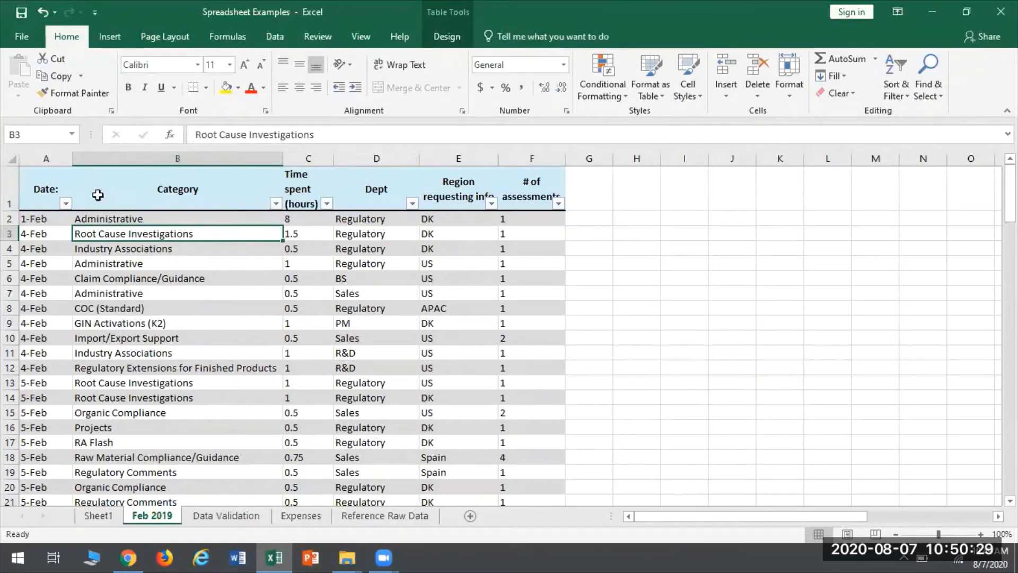
pyautogui.click(97, 516)
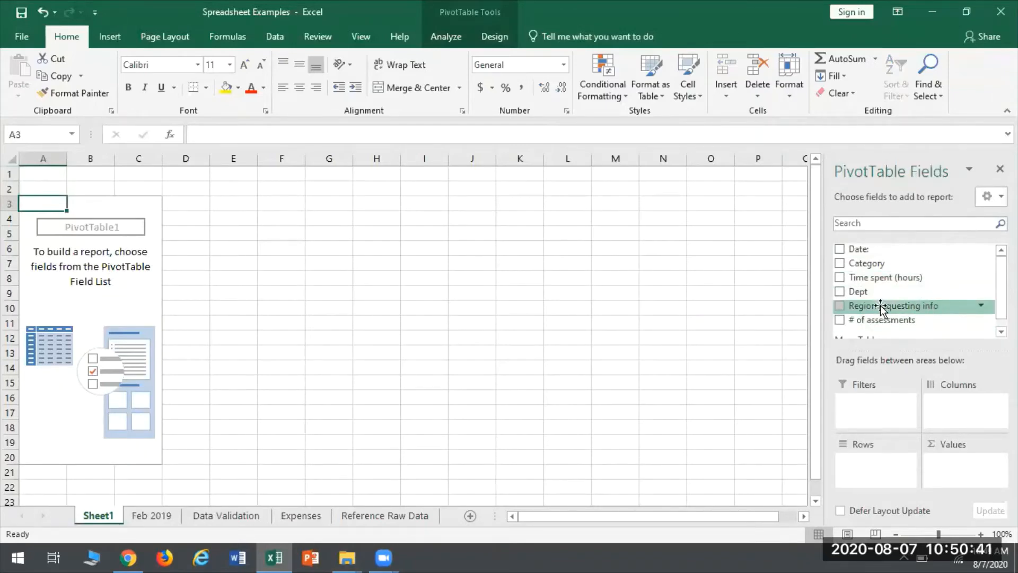
pyautogui.moveTo(881, 310); pyautogui.dragTo(875, 470)
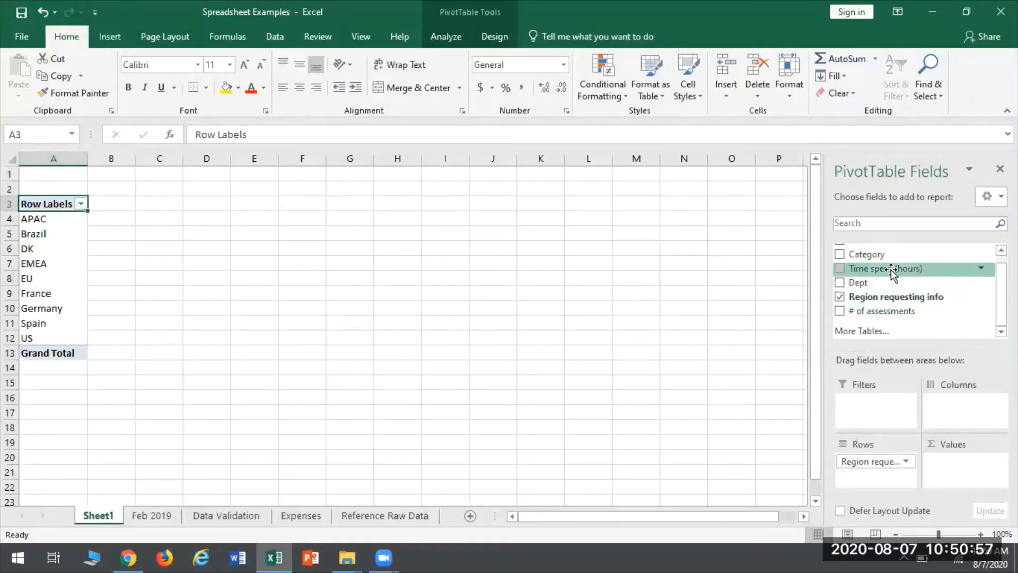
pyautogui.moveTo(892, 271); pyautogui.dragTo(964, 467)
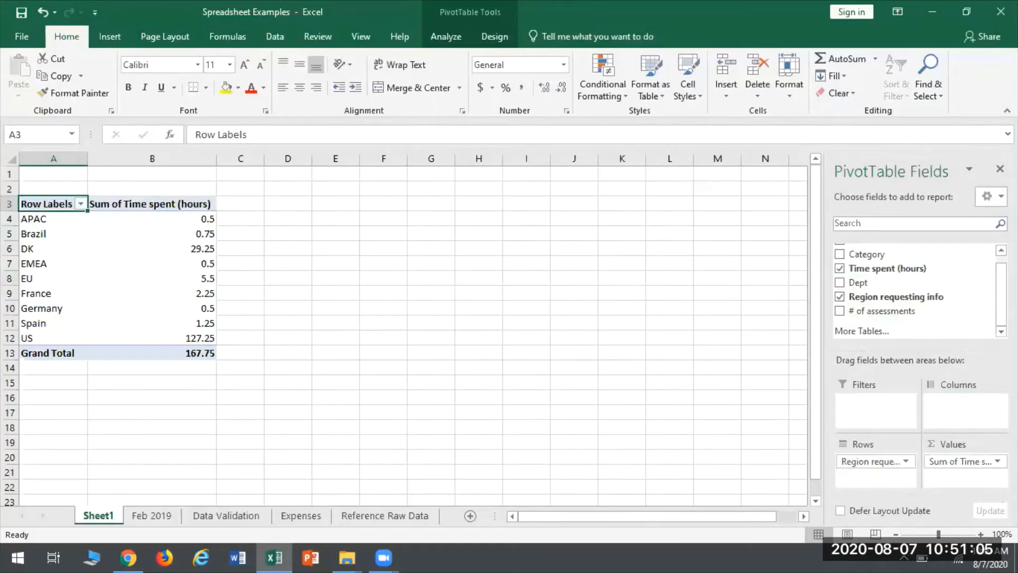
# Examine the calculation types in the value field settings of Time spent (hours), and keep Sum
pyautogui.click(960, 461)
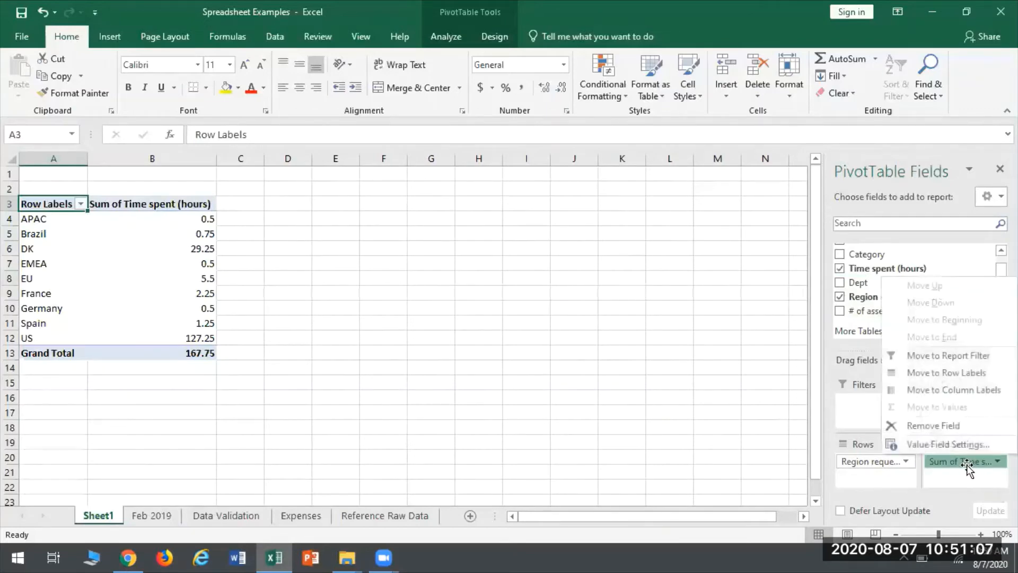
pyautogui.click(916, 445)
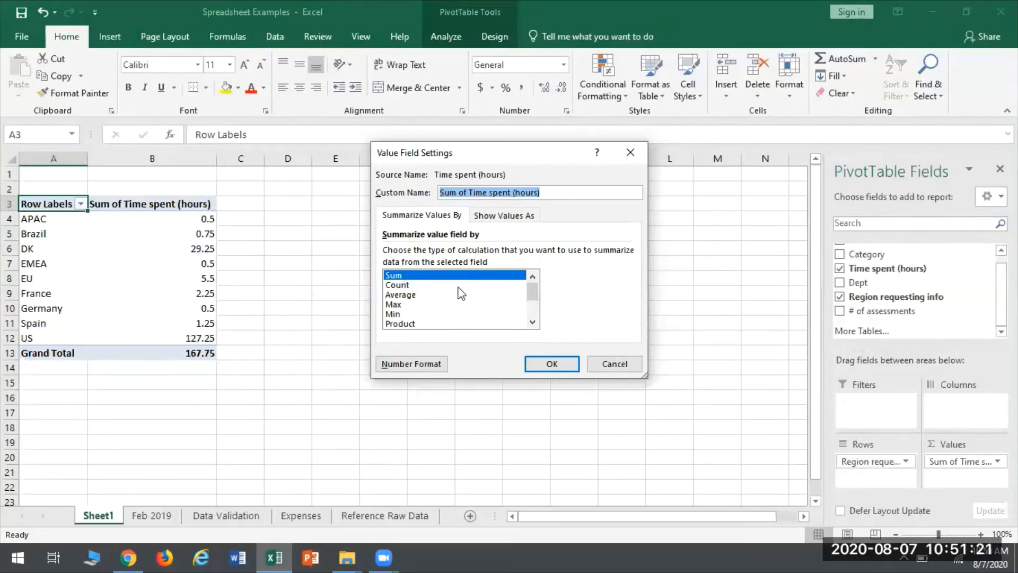
pyautogui.scroll(-2, 456, 305)
pyautogui.scroll(2, 444, 323)
pyautogui.click(549, 365)
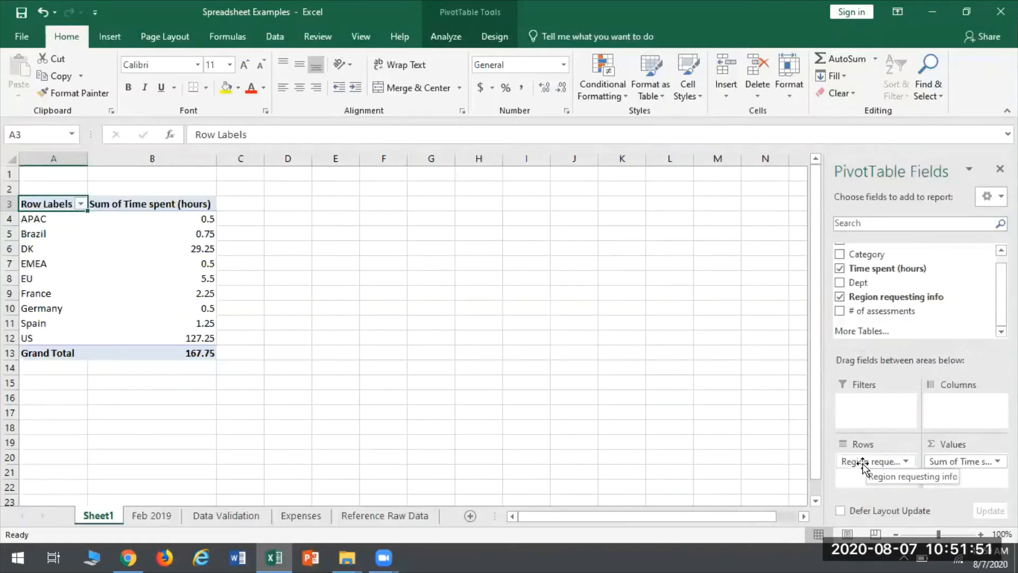
# Move the Region requesting info field from the PivotTable's rows to its columns
pyautogui.moveTo(862, 464); pyautogui.dragTo(964, 407)
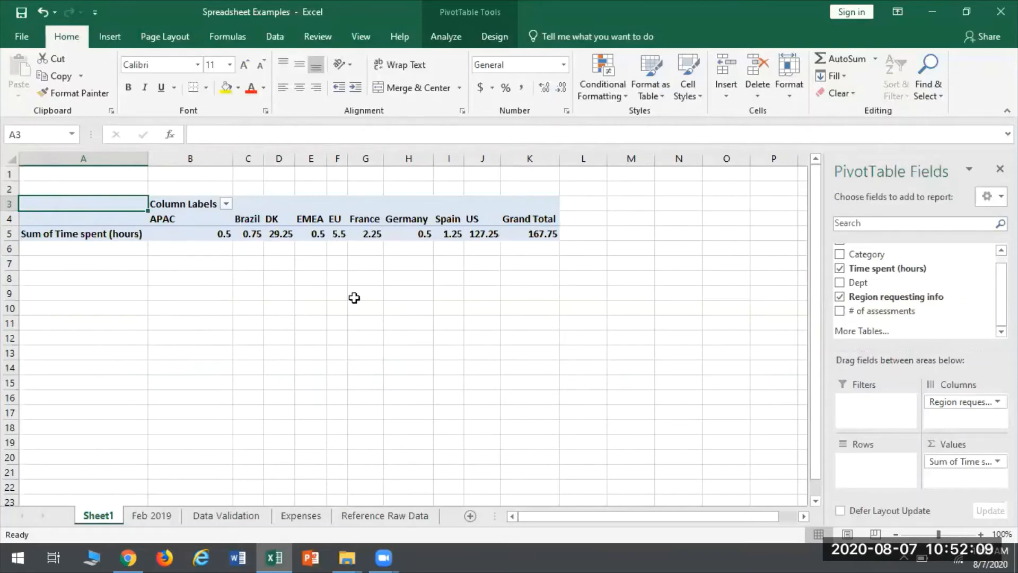
# Move the Region requesting info field from the PivotTable's columns back to its rows, and check the row labels' sort options
pyautogui.moveTo(963, 402); pyautogui.dragTo(866, 462)
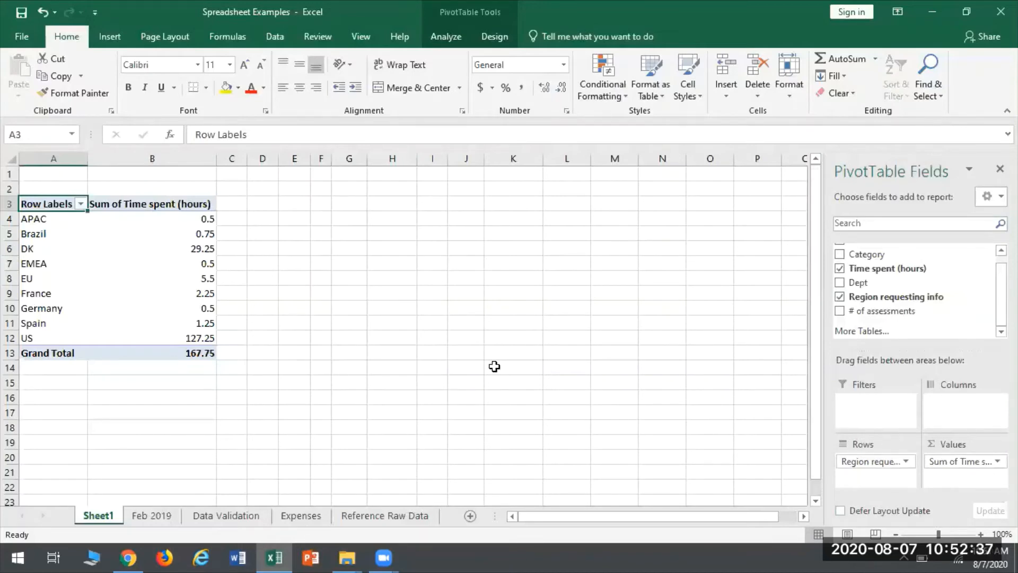
pyautogui.click(81, 204)
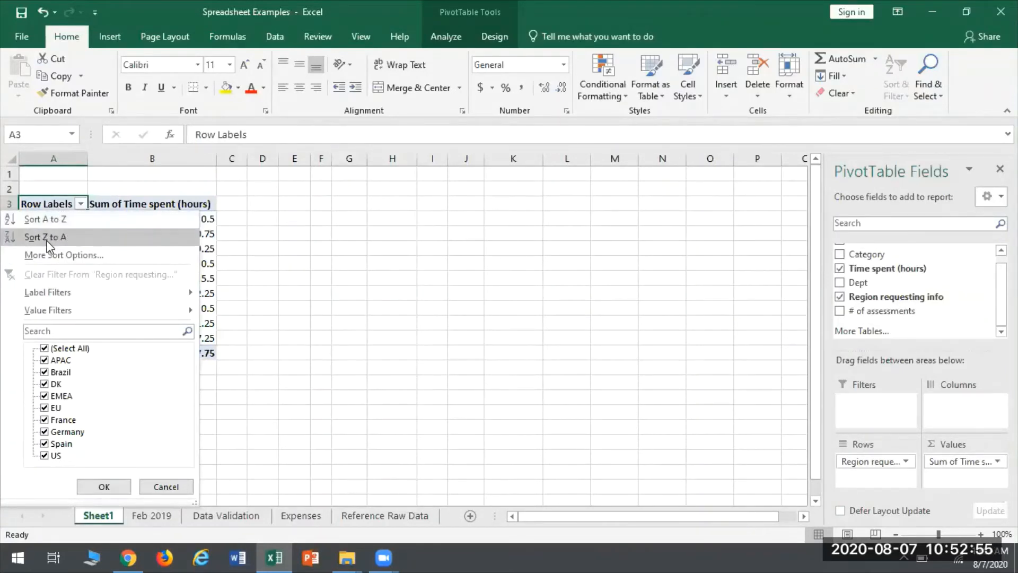
pyautogui.click(272, 262)
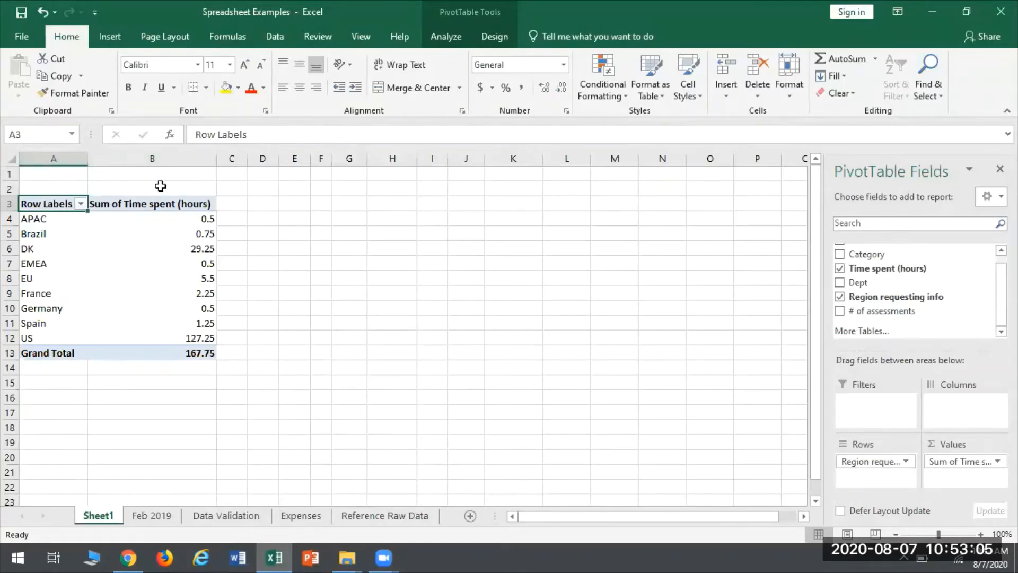
# Sort the PivotTable's regions in descending order by Sum of Time spent (hours), and check the first and last regions' values
pyautogui.click(80, 203)
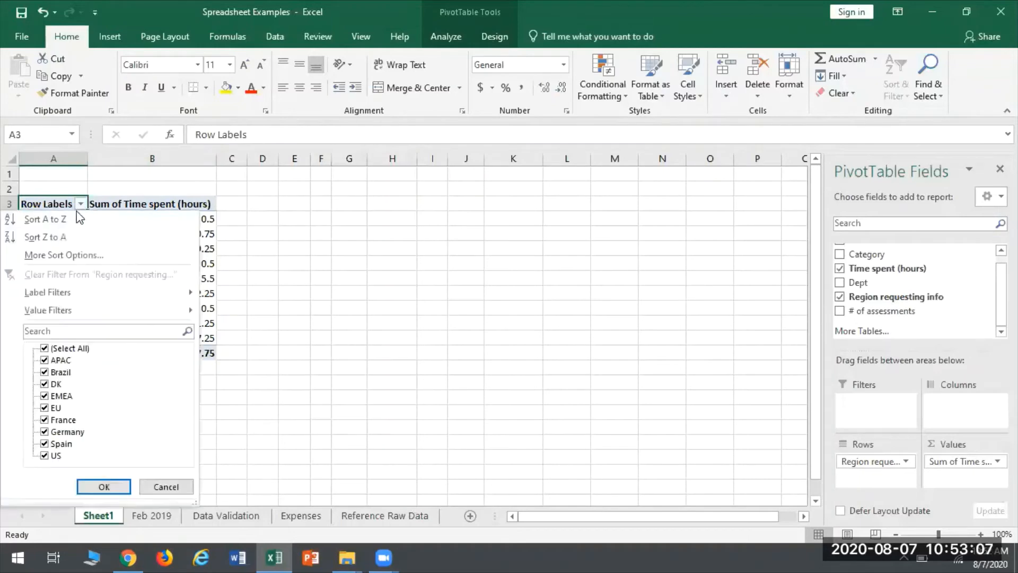
pyautogui.click(91, 254)
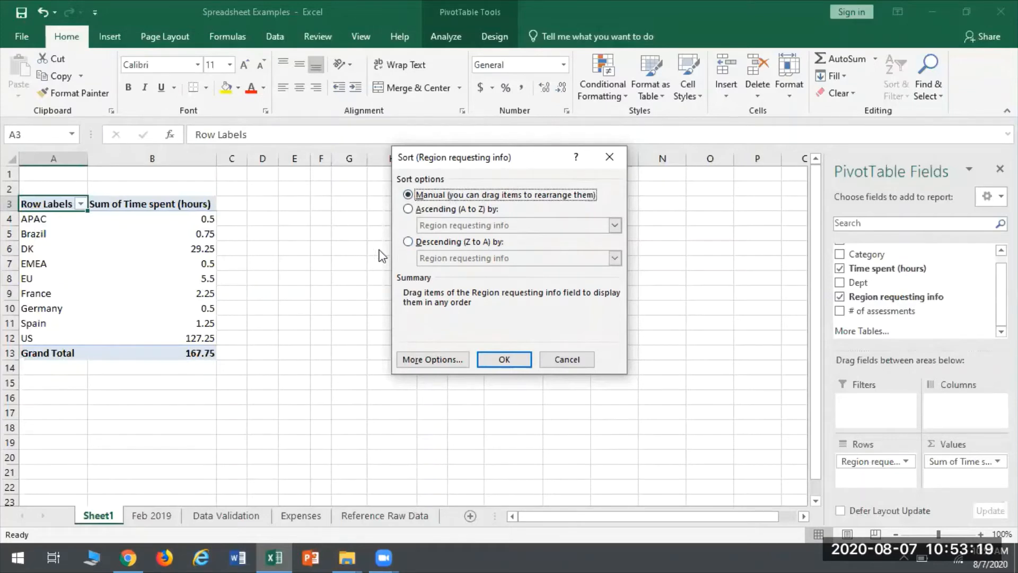
pyautogui.click(409, 242)
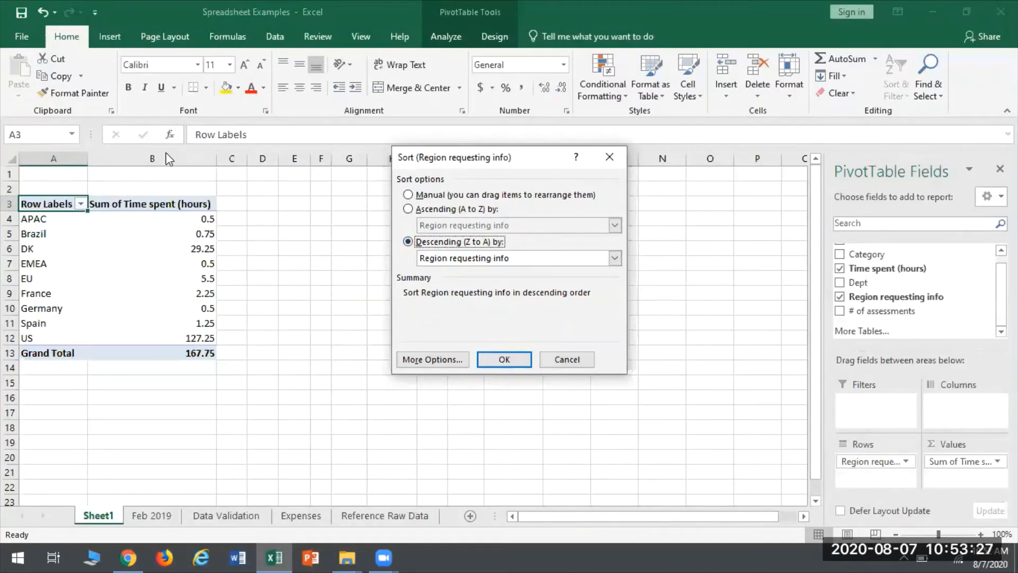
pyautogui.click(614, 257)
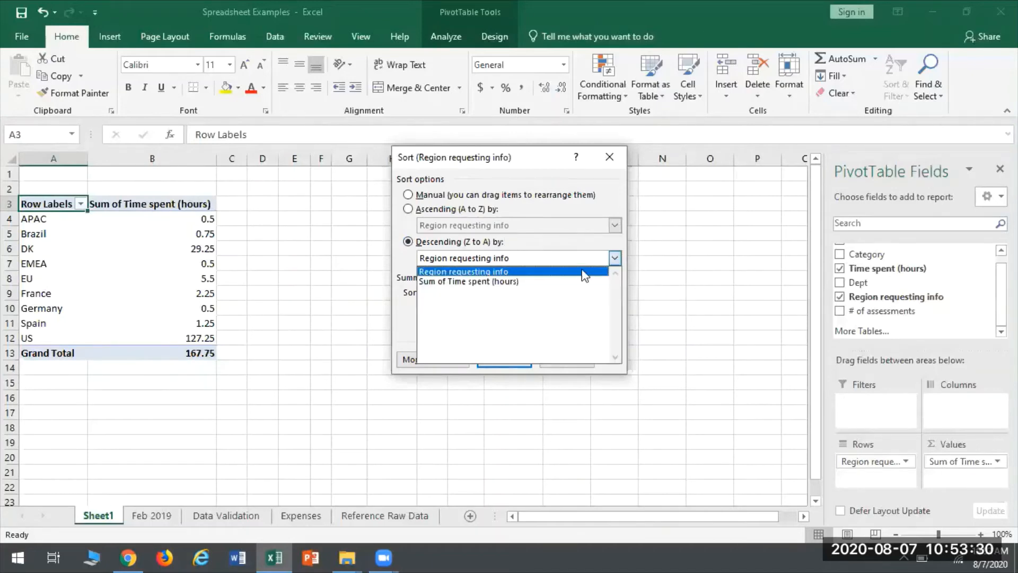
pyautogui.click(444, 282)
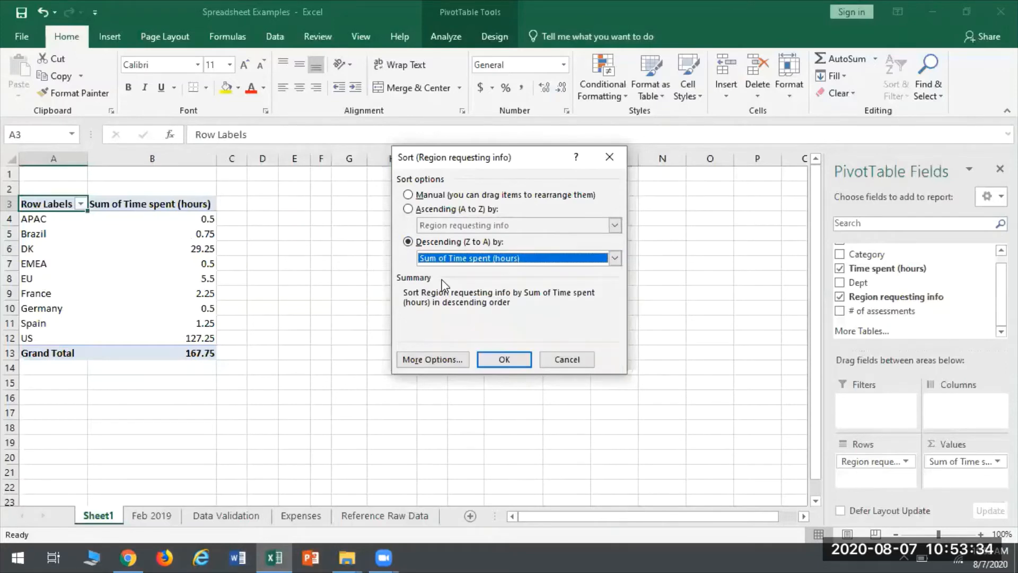
pyautogui.click(504, 359)
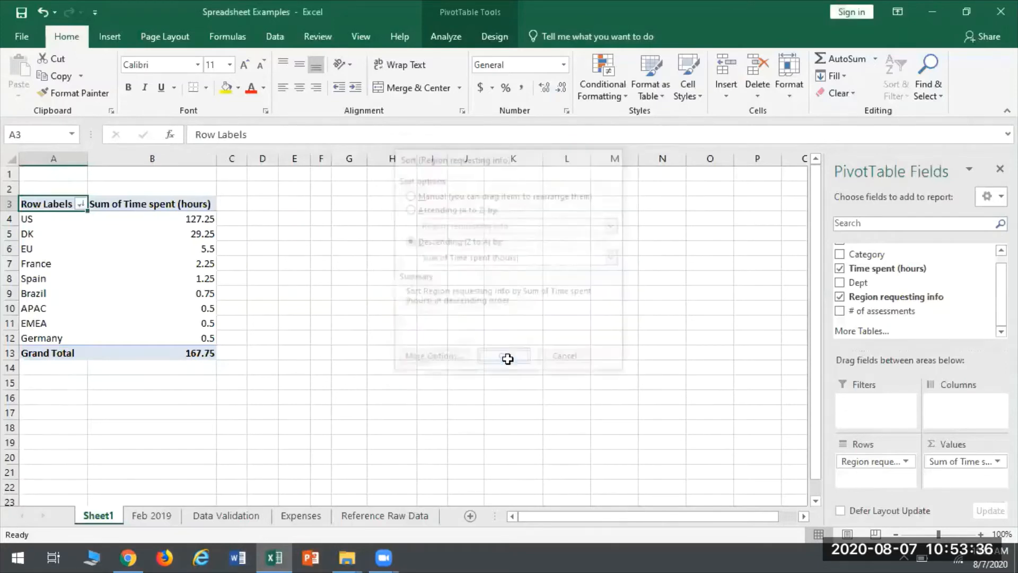
pyautogui.click(159, 218)
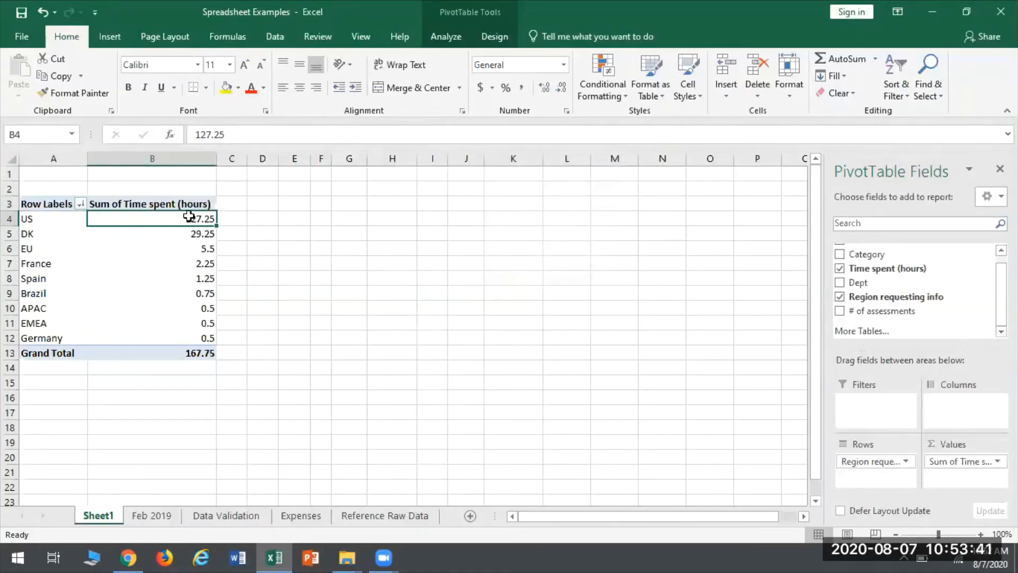
pyautogui.moveTo(178, 221)
pyautogui.click(168, 340)
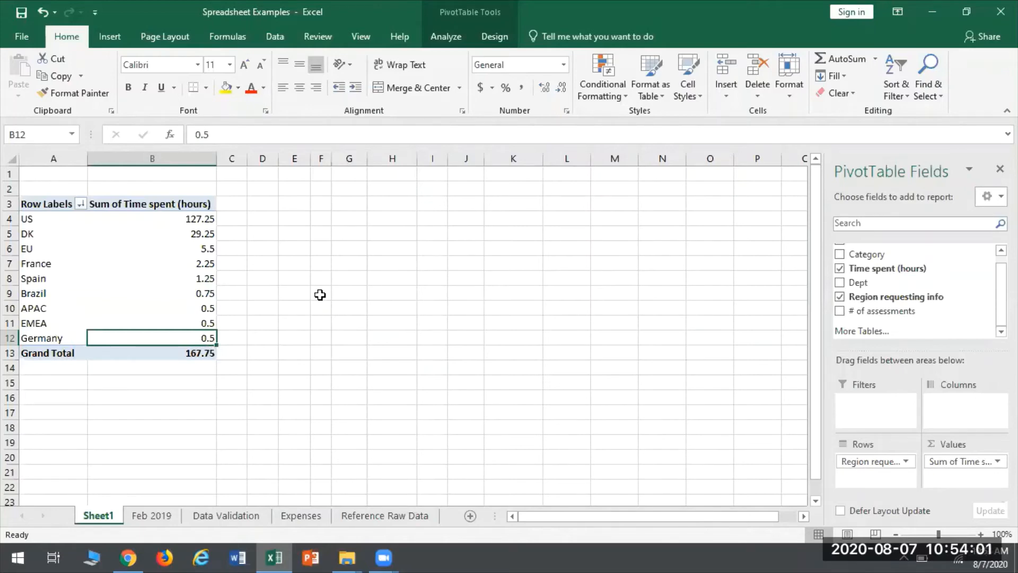
# Check the US entry in the PivotTable, and filter the Feb 2019 table's Region requesting info column to US only
pyautogui.click(50, 219)
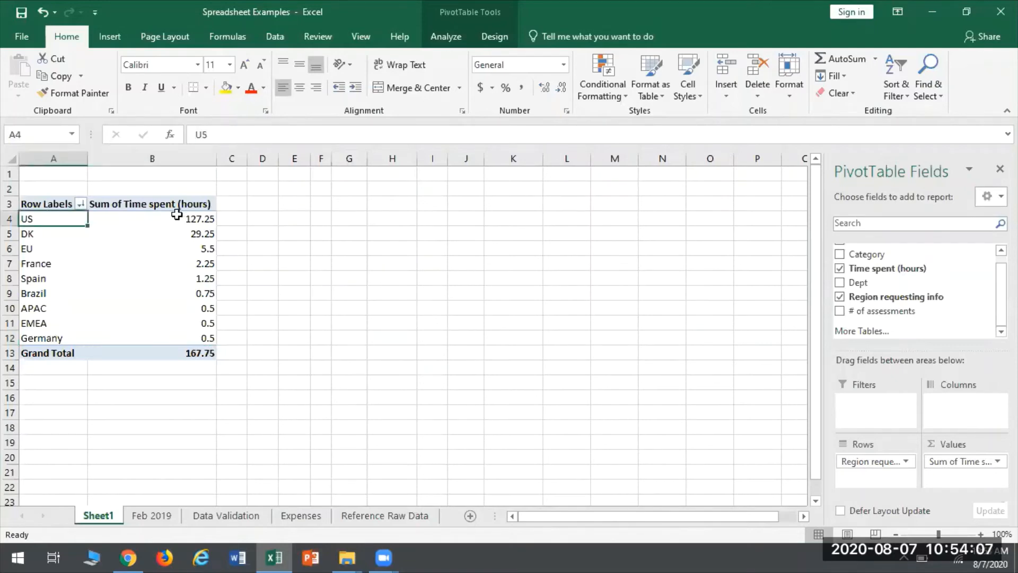
pyautogui.click(170, 215)
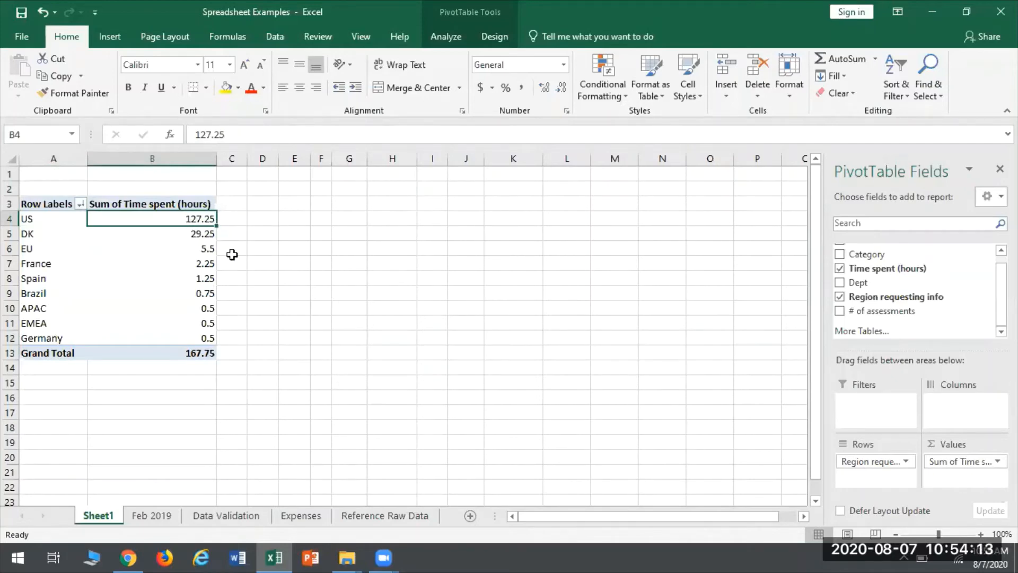
pyautogui.click(145, 516)
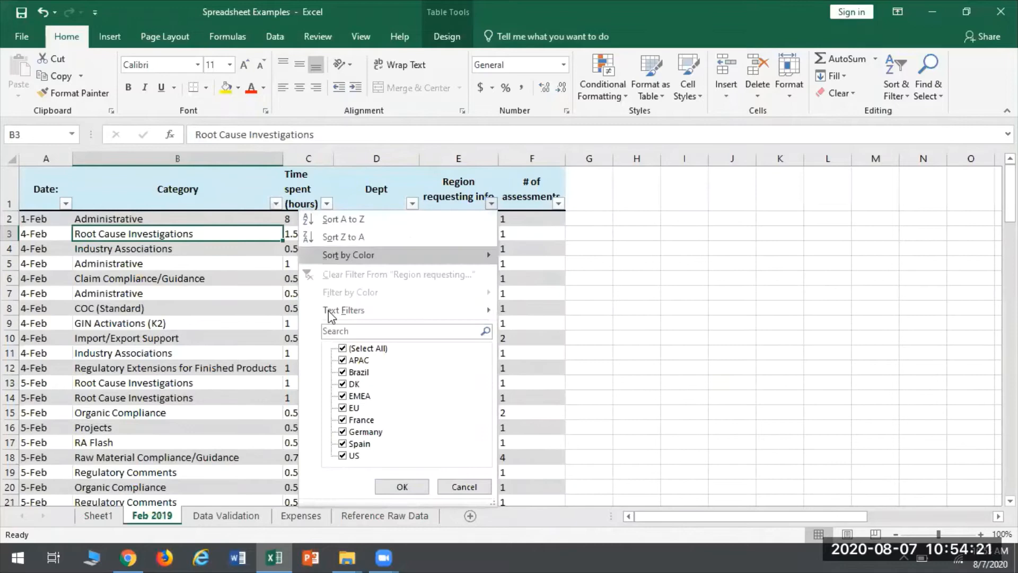
pyautogui.click(342, 349)
pyautogui.click(343, 456)
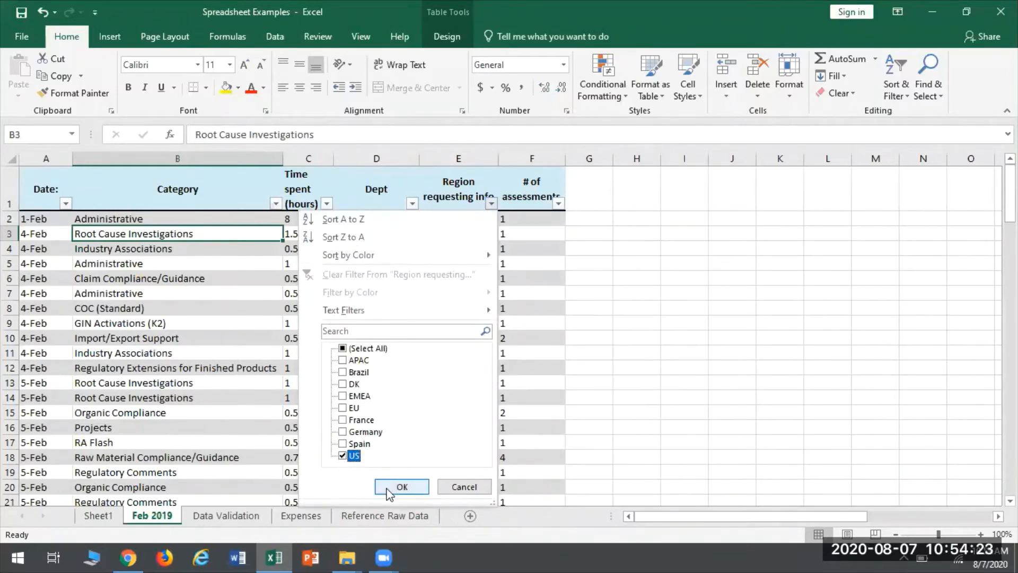
pyautogui.click(402, 487)
# Add an AutoSum total below the Time spent (hours) column in C125, and compare it with the US value in the PivotTable
pyautogui.scroll(-10, 292, 290)
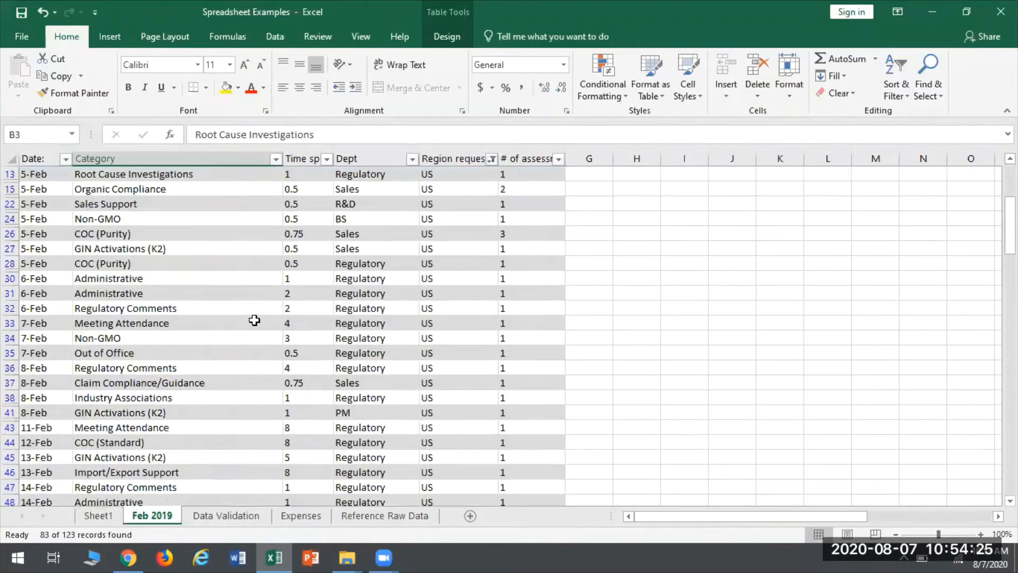
pyautogui.scroll(-15, 305, 238)
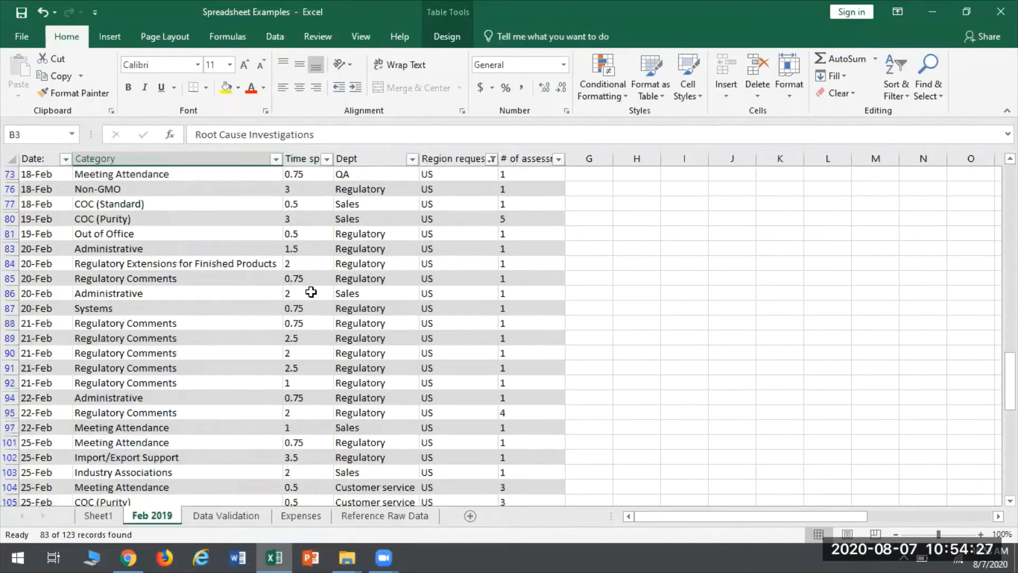
pyautogui.scroll(4, 311, 318)
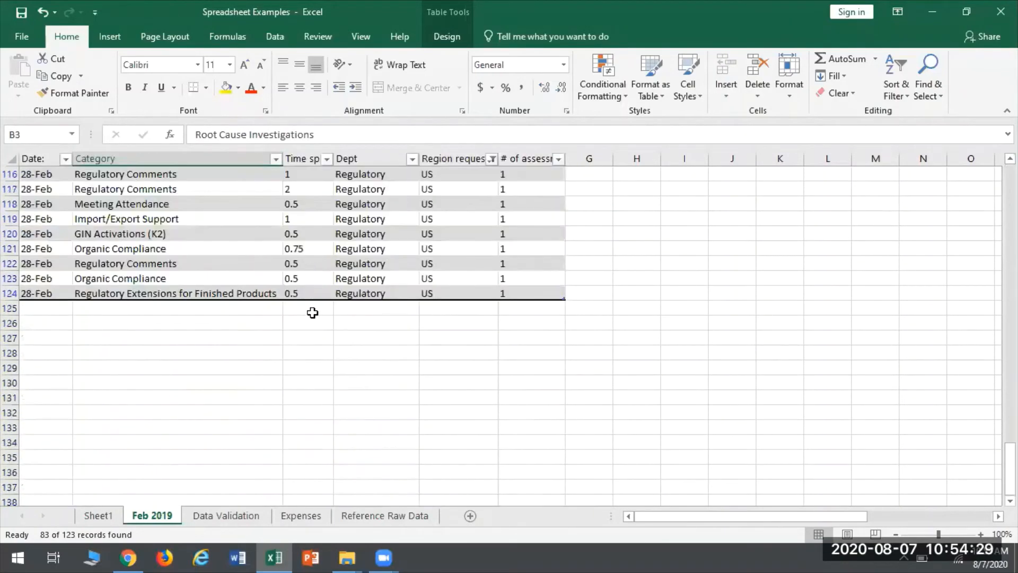
pyautogui.click(311, 309)
pyautogui.click(839, 59)
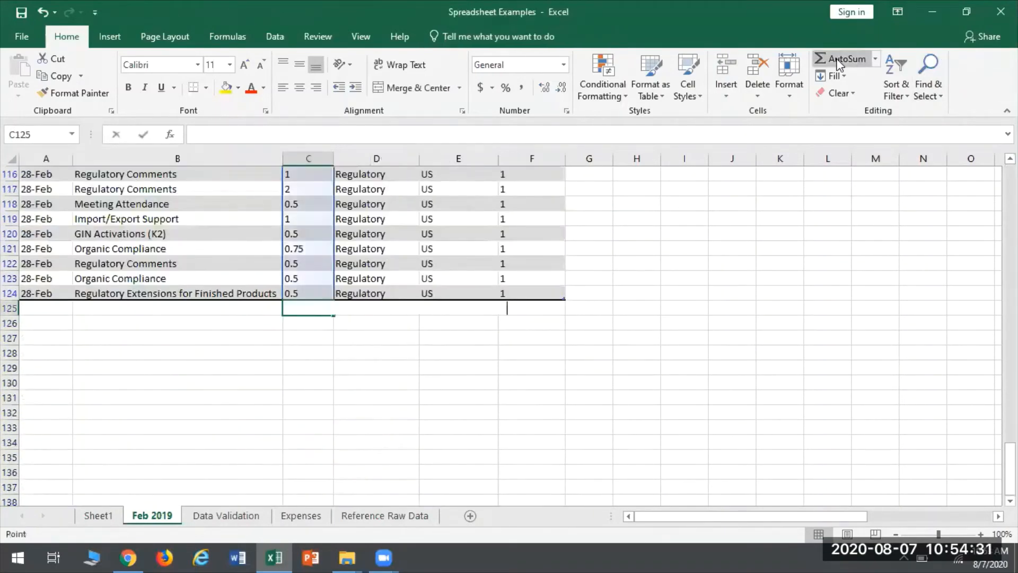
pyautogui.click(839, 59)
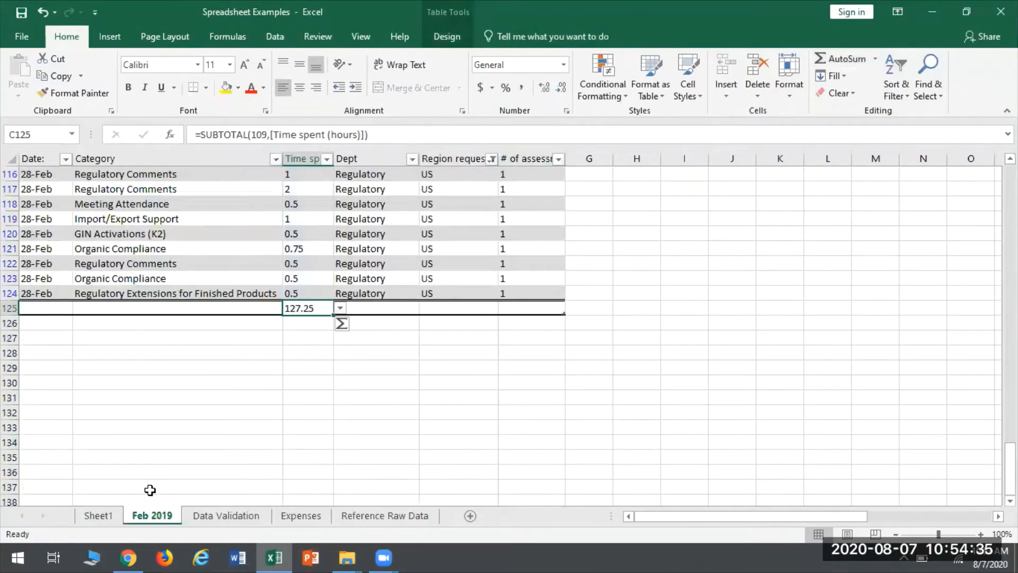
pyautogui.scroll(20, 400, 328)
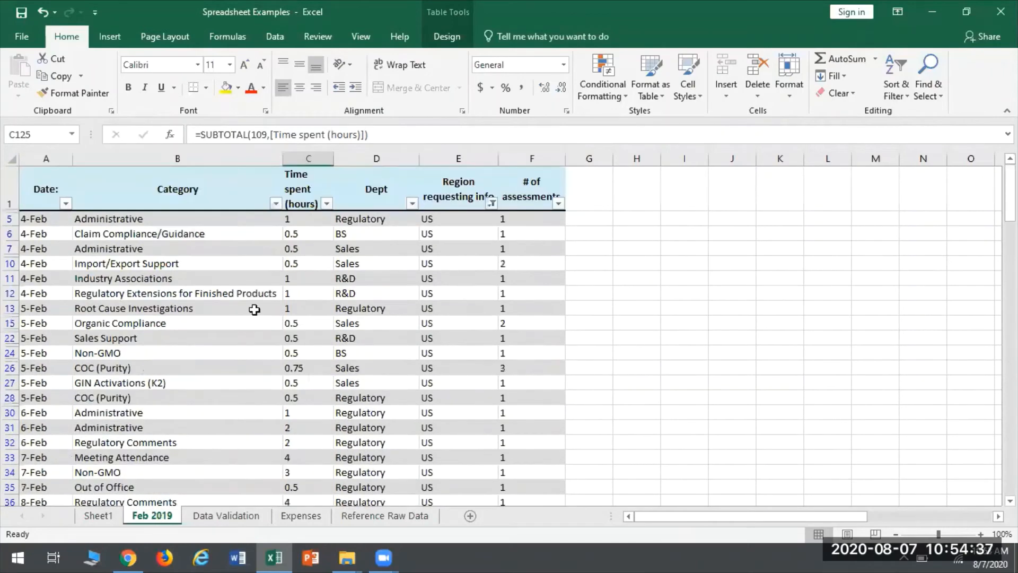
pyautogui.click(98, 516)
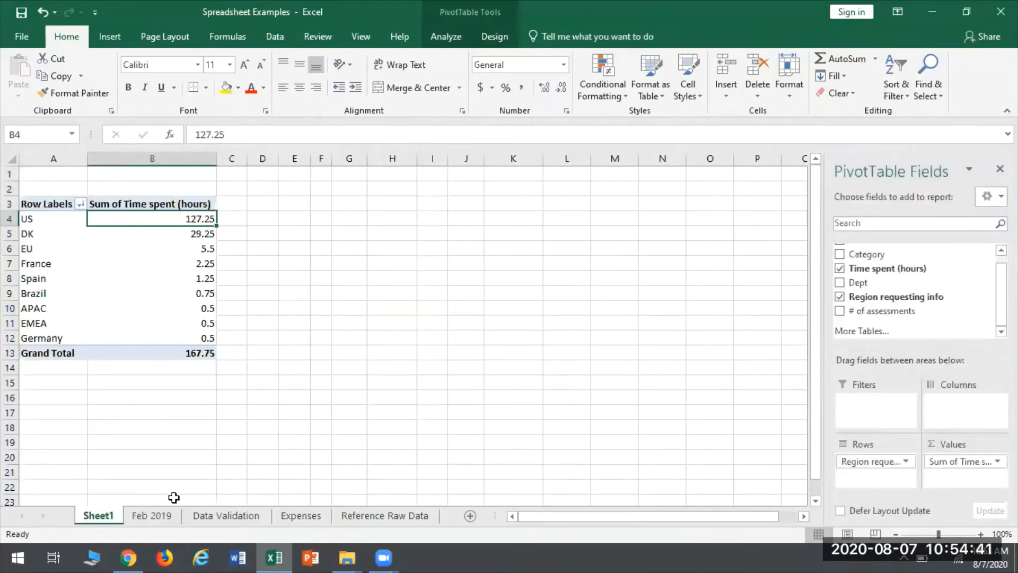
# Change the Feb 2019 region filter to DK only, and compare the filtered hours total with the DK value in the PivotTable
pyautogui.click(152, 515)
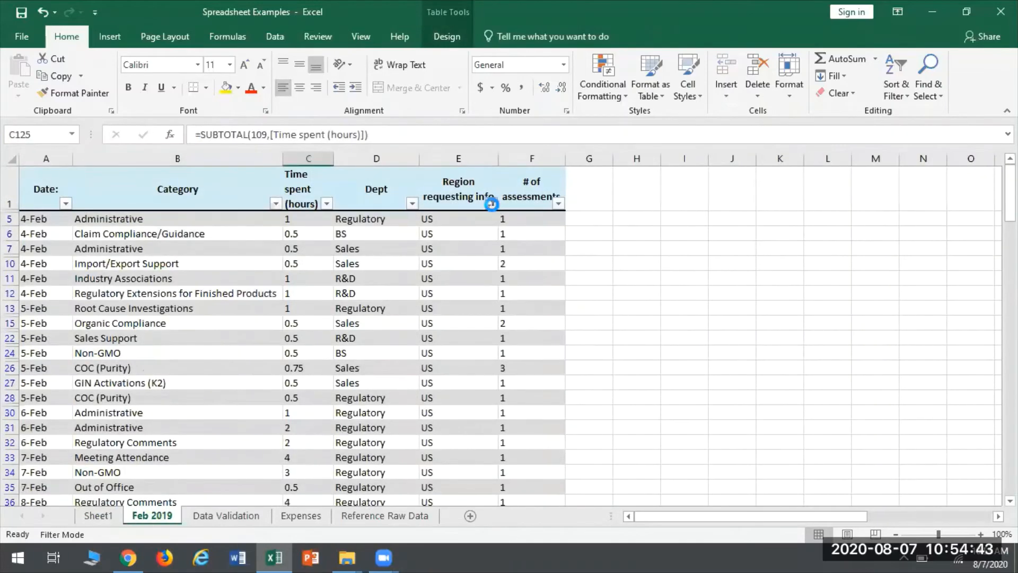
pyautogui.click(492, 203)
pyautogui.click(341, 455)
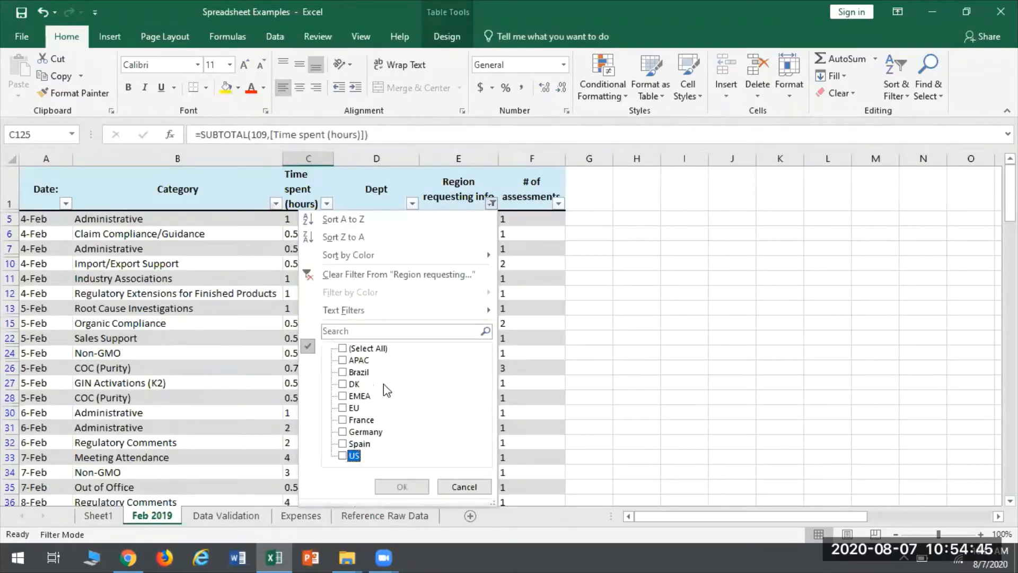
pyautogui.click(342, 384)
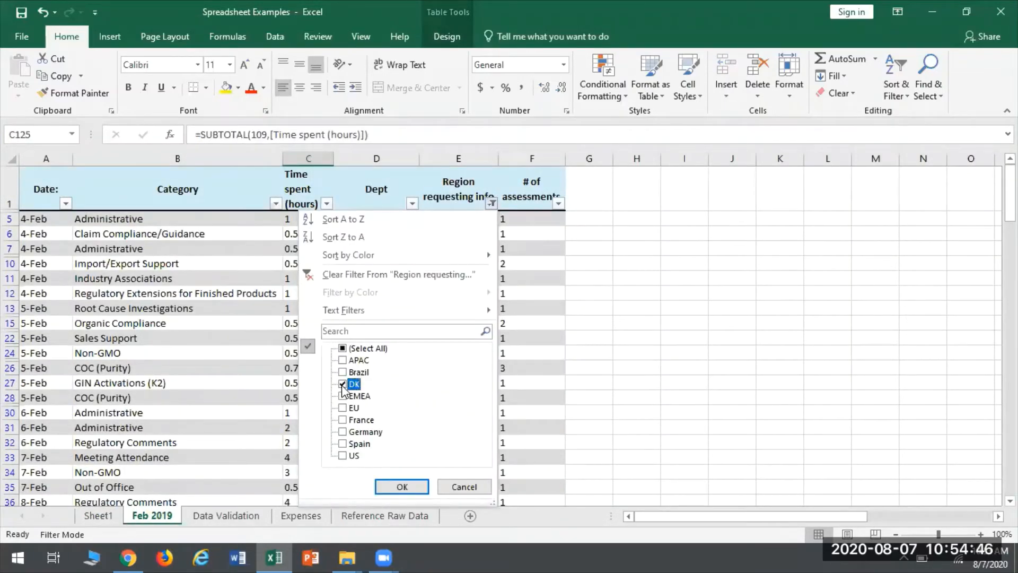
pyautogui.click(403, 486)
pyautogui.scroll(-4, 300, 305)
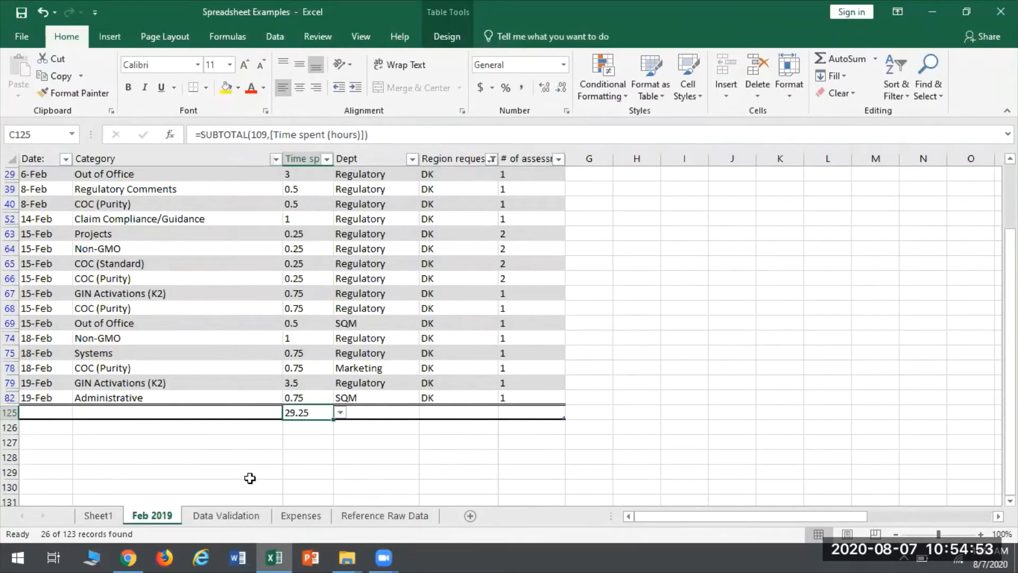
pyautogui.click(99, 514)
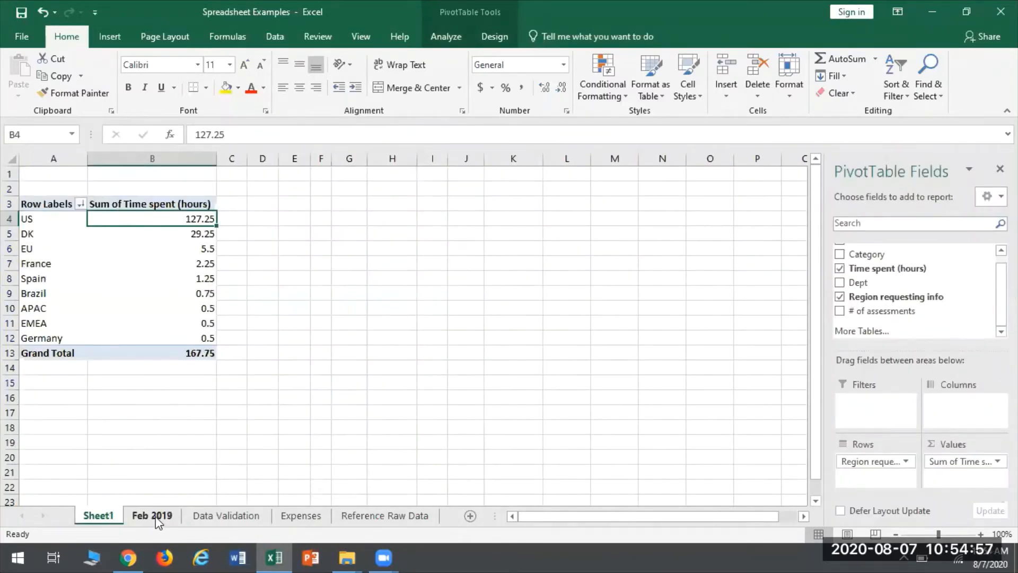
# Change the Feb 2019 region filter from DK to APAC only, and check the filtered hours total
pyautogui.click(154, 516)
pyautogui.click(493, 158)
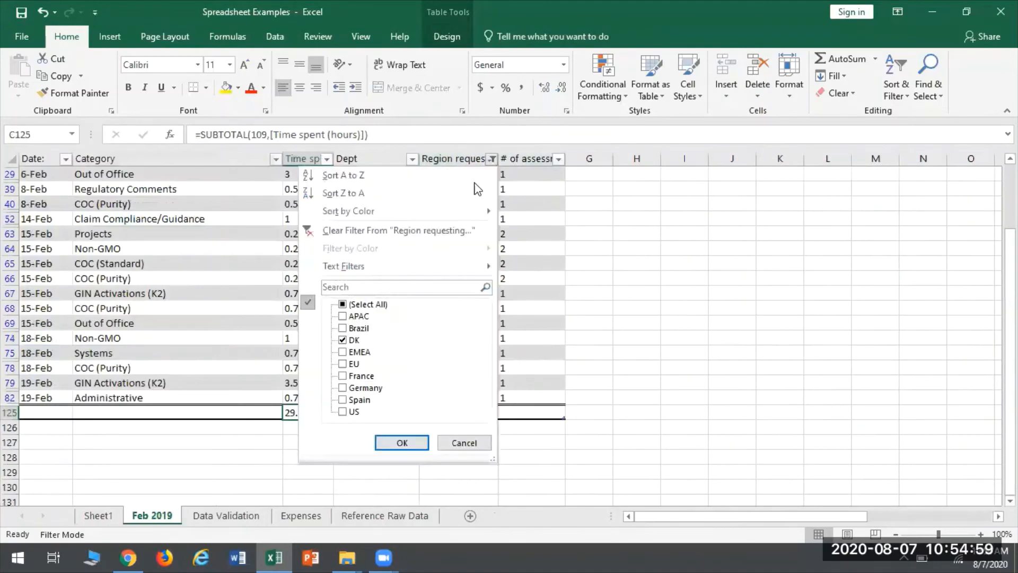
pyautogui.click(343, 317)
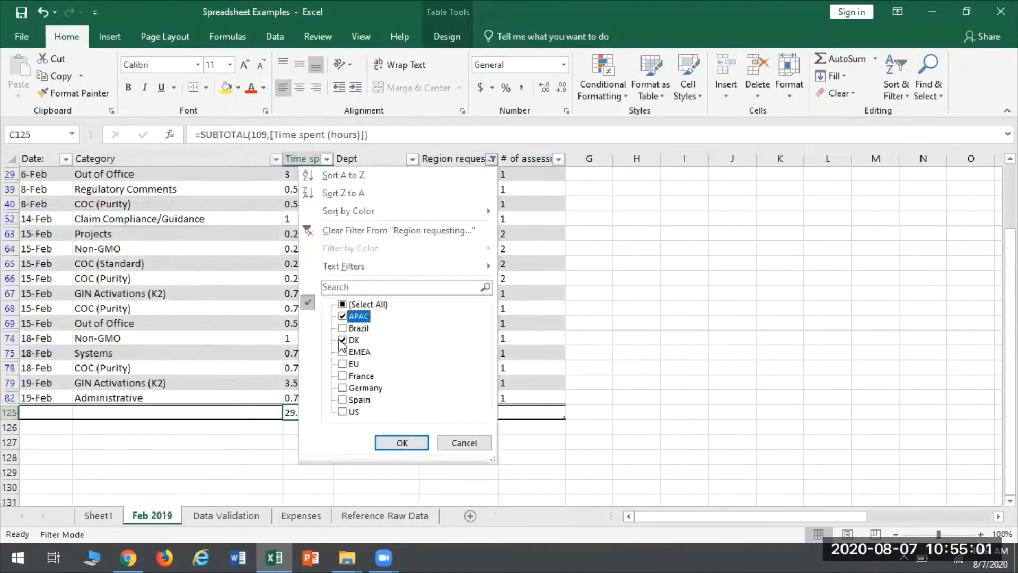
pyautogui.click(342, 340)
pyautogui.click(401, 442)
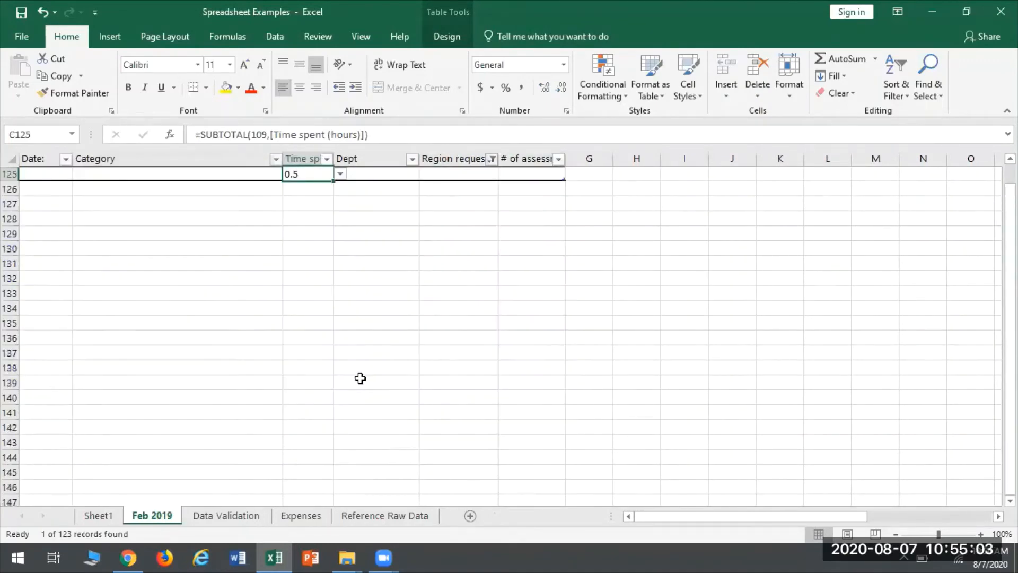
pyautogui.scroll(3, 361, 378)
# Change the Feb 2019 region filter to Brazil only, and return to the PivotTable on Sheet1 to review its available fields
pyautogui.click(492, 204)
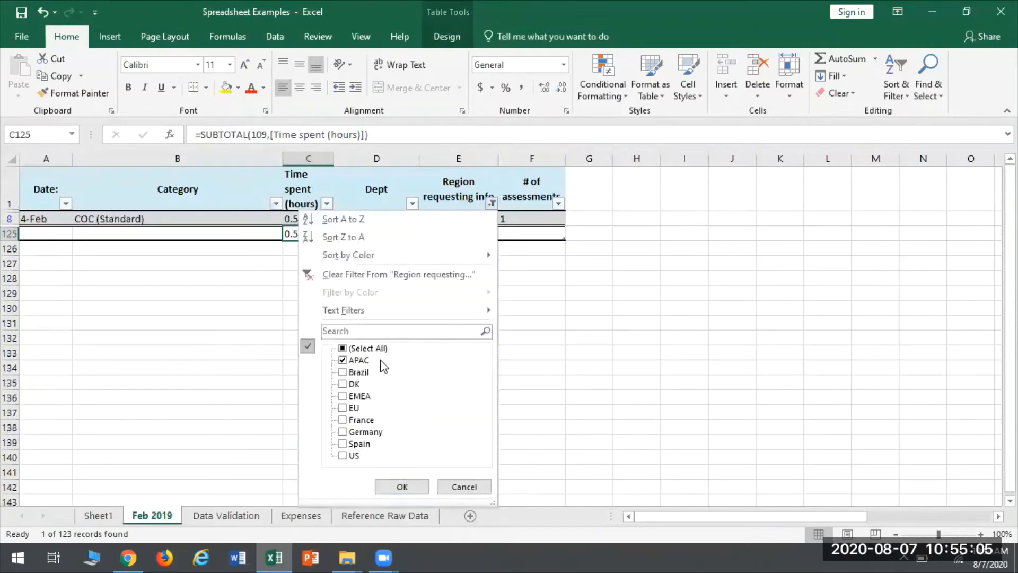
pyautogui.click(343, 372)
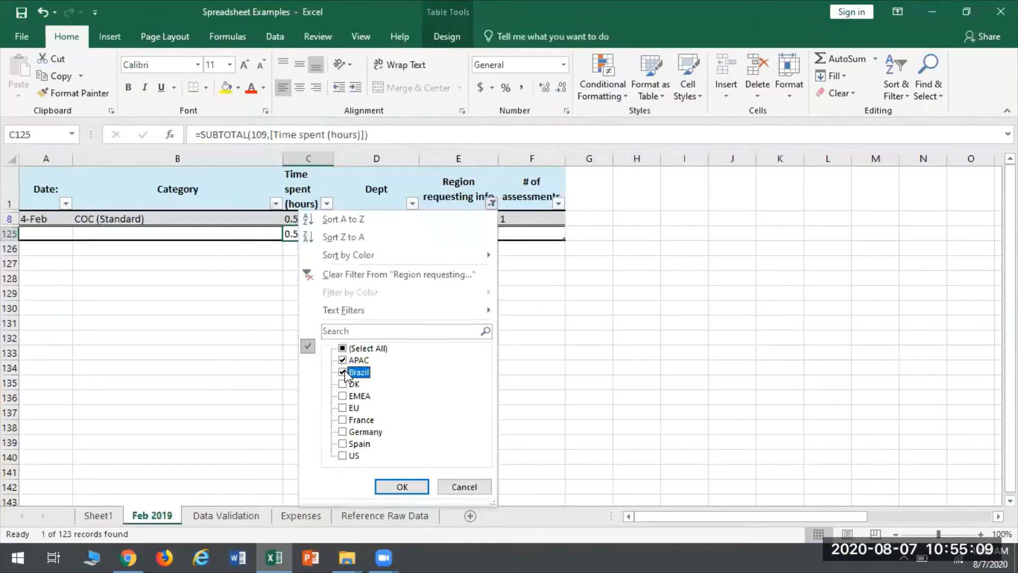
pyautogui.press('Return')
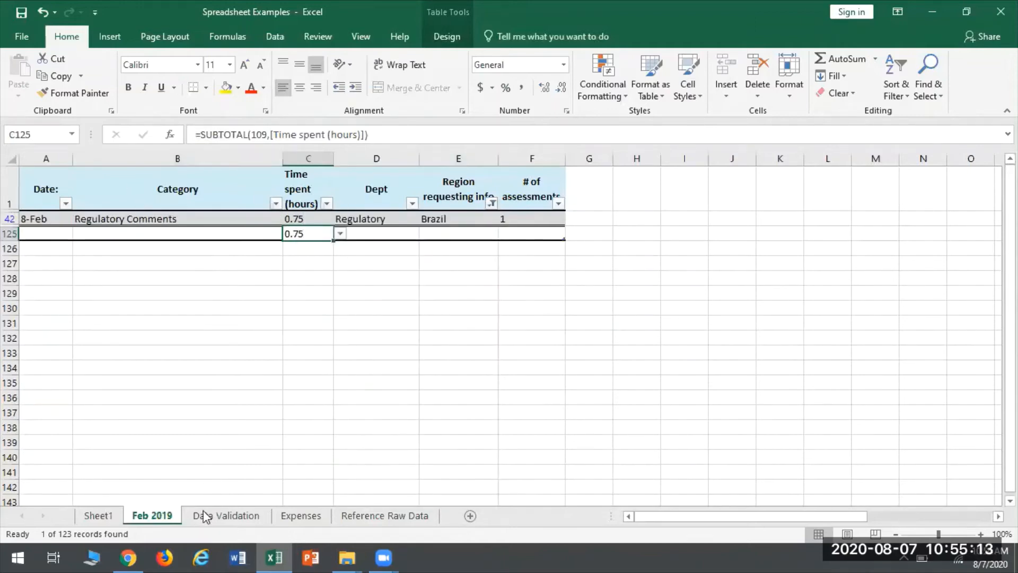
pyautogui.click(112, 515)
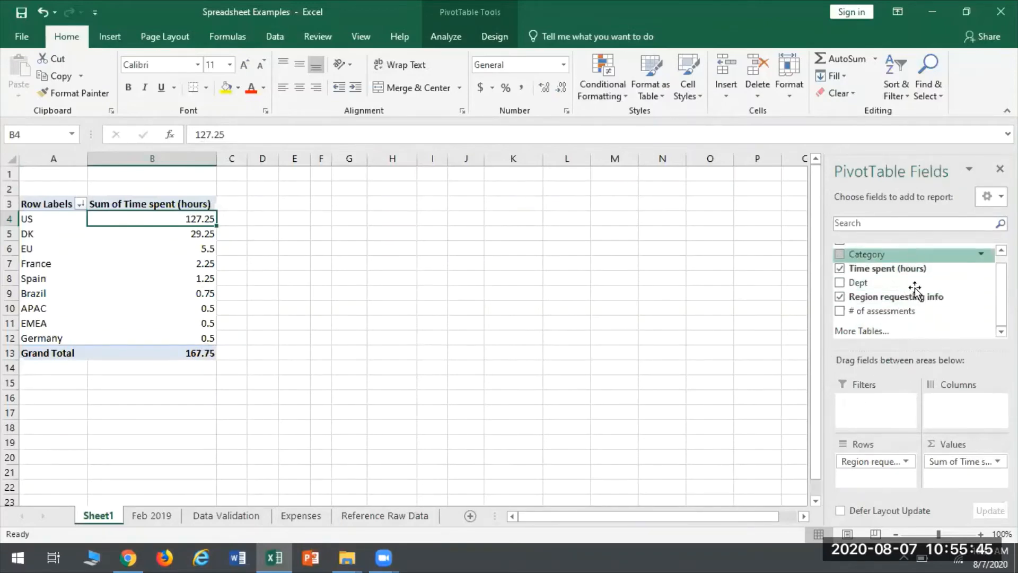
pyautogui.scroll(1, 885, 287)
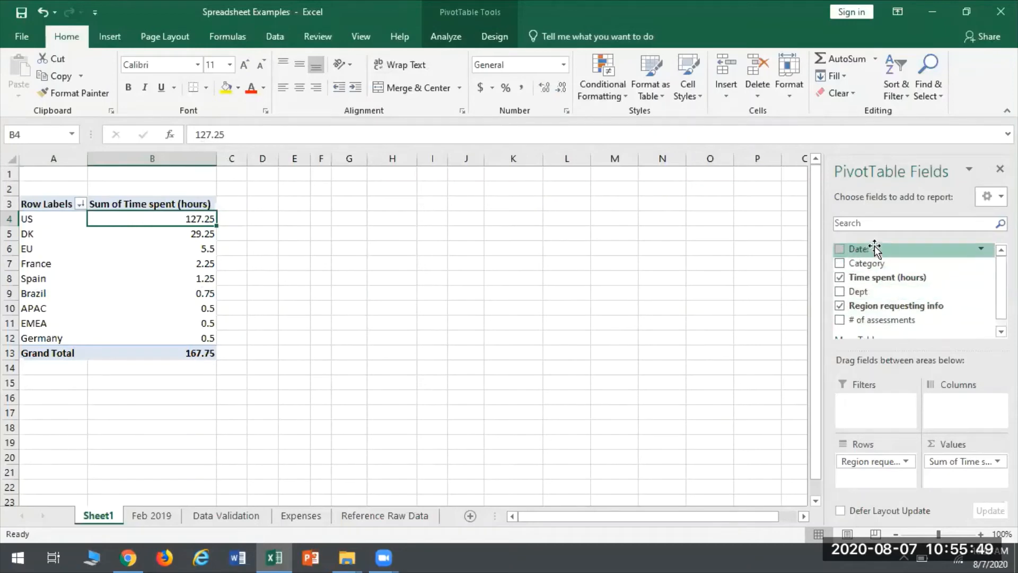
# Add the Date field to the PivotTable as a report filter, filter it to 15-Feb, and check the grand total
pyautogui.moveTo(860, 251); pyautogui.dragTo(872, 404)
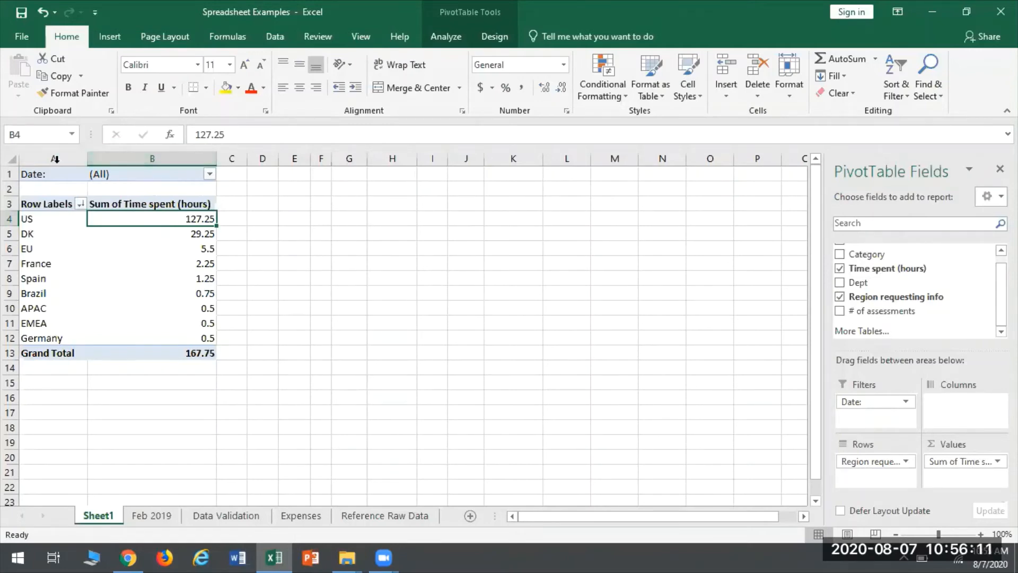
pyautogui.click(210, 175)
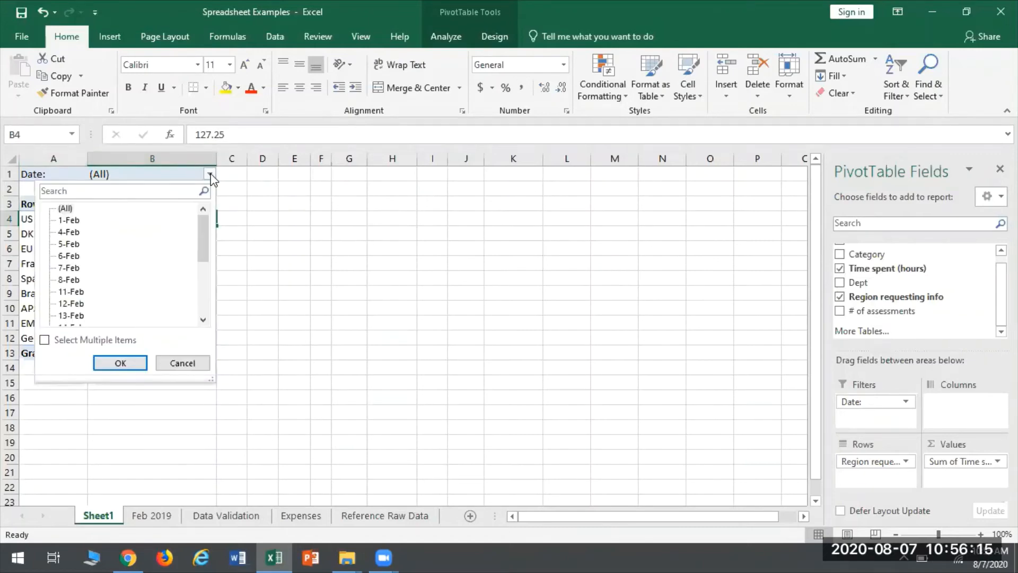
pyautogui.click(202, 321)
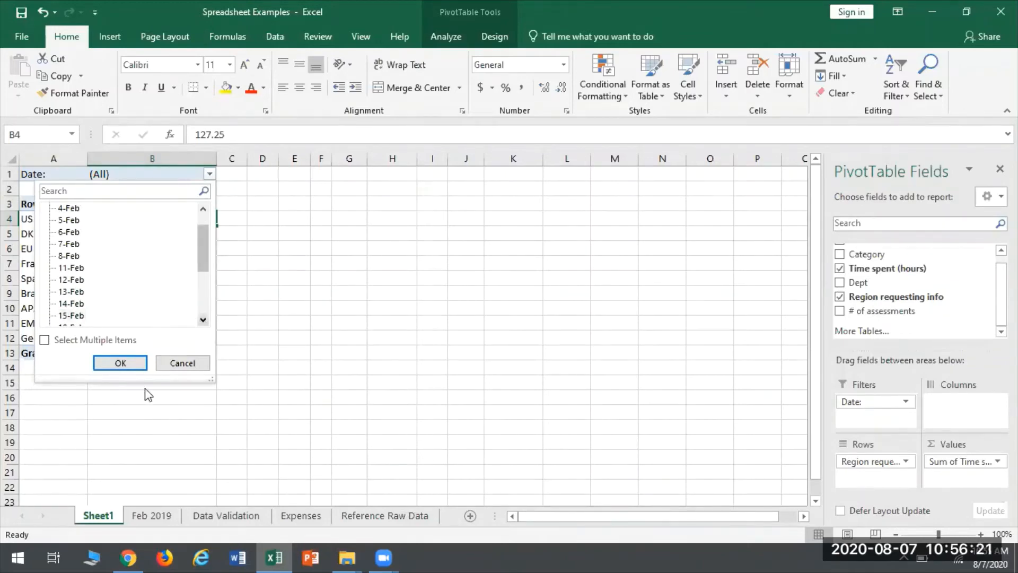
pyautogui.click(69, 316)
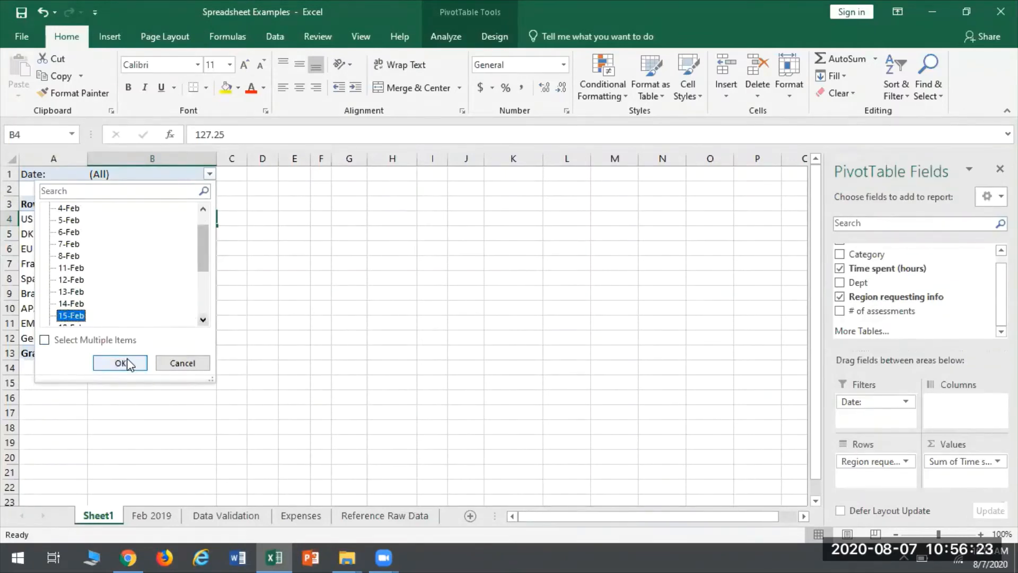
pyautogui.click(123, 364)
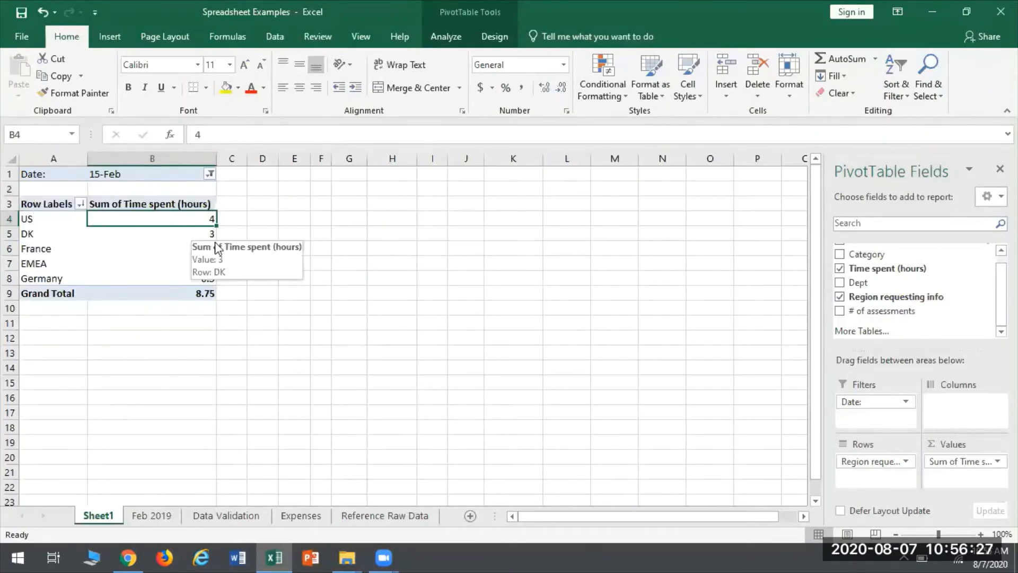
pyautogui.click(183, 293)
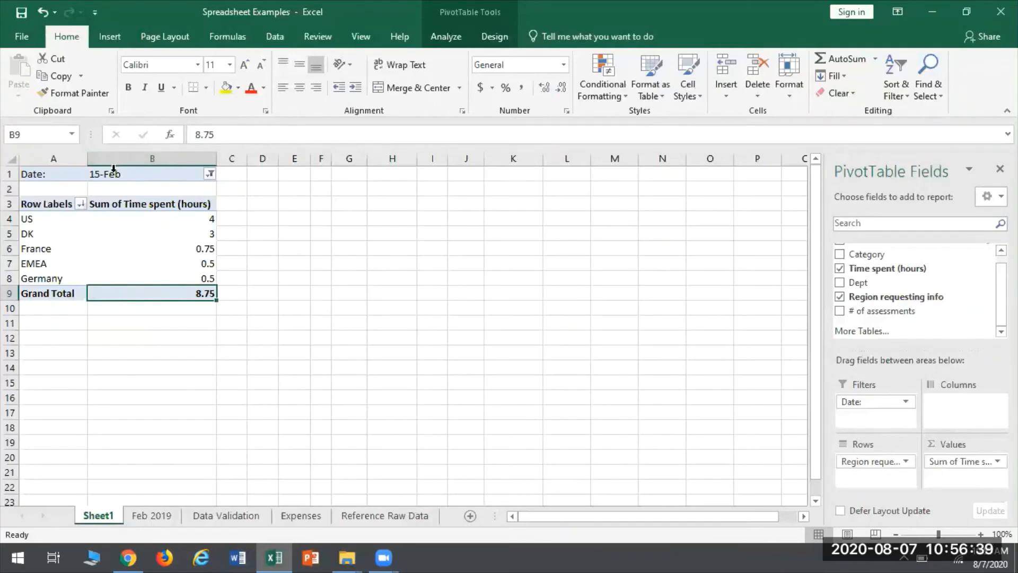
# Reset the PivotTable's Date report filter to (All)
pyautogui.click(156, 180)
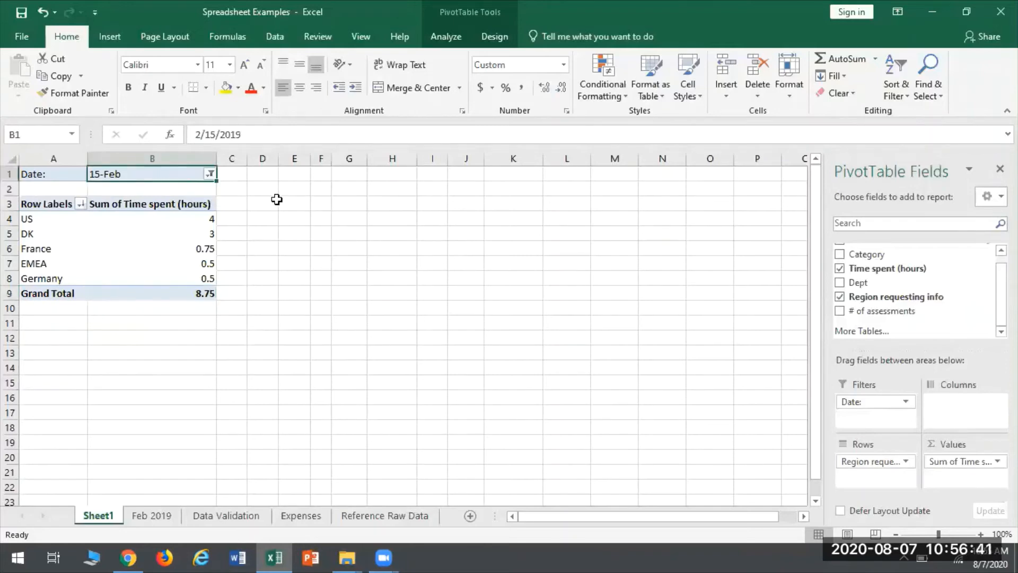
pyautogui.click(210, 174)
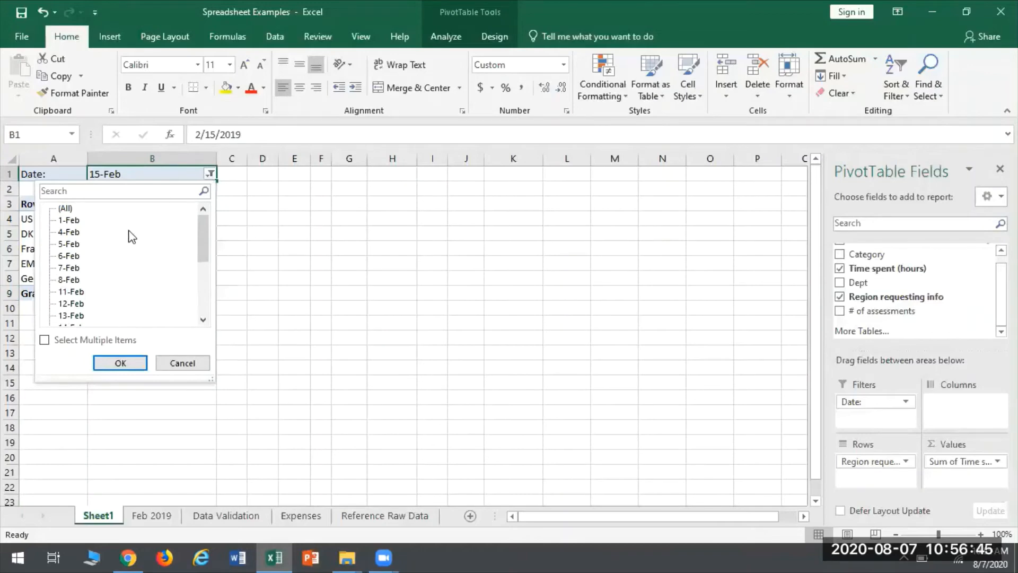
pyautogui.click(65, 209)
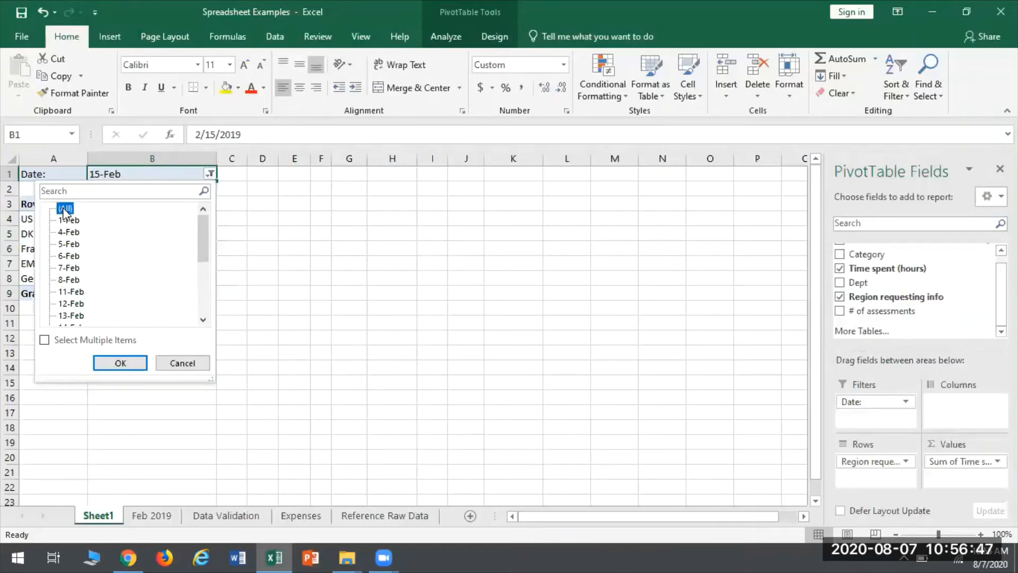
pyautogui.click(121, 364)
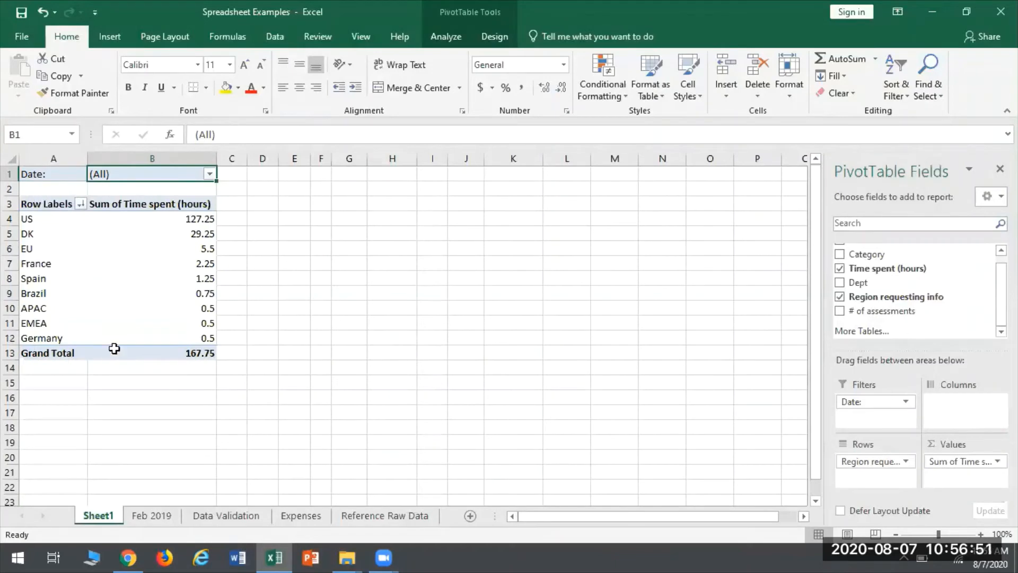
# Add the Category field to the PivotTable's columns, and check the US hours for Administrative and Claim Compliance/Guidance
pyautogui.moveTo(105, 312)
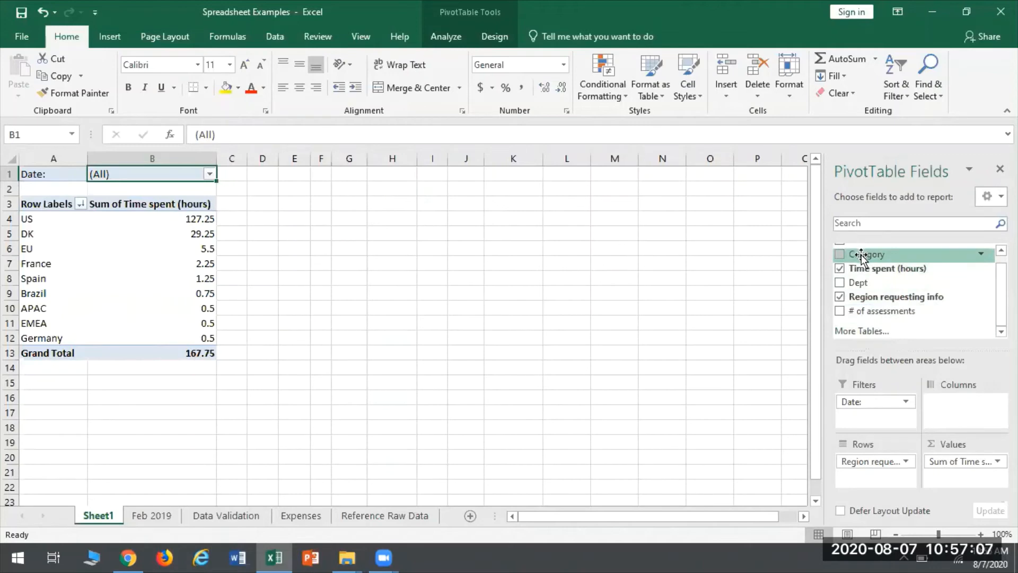
pyautogui.moveTo(862, 257); pyautogui.dragTo(874, 444)
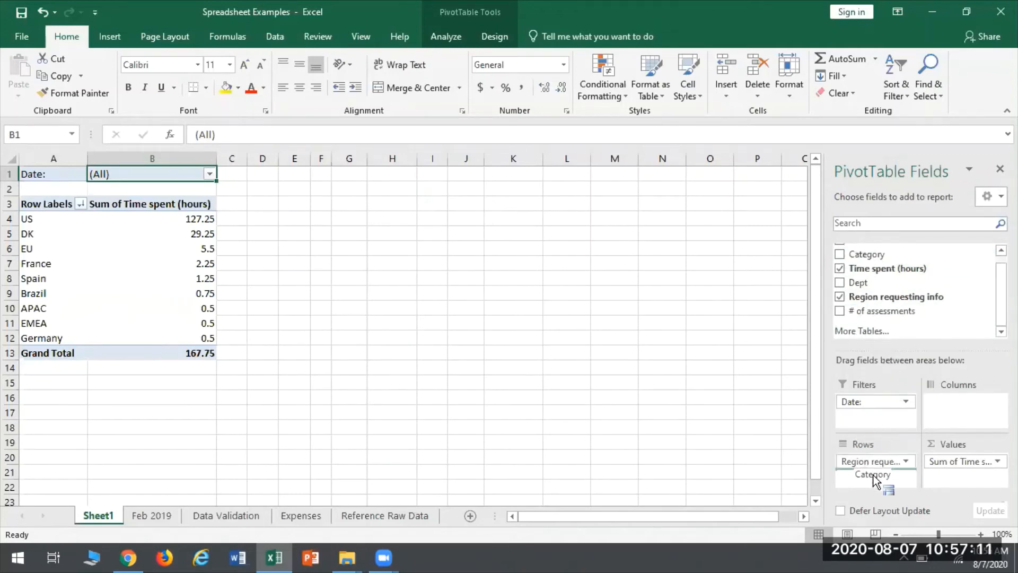
pyautogui.moveTo(872, 487); pyautogui.dragTo(956, 404)
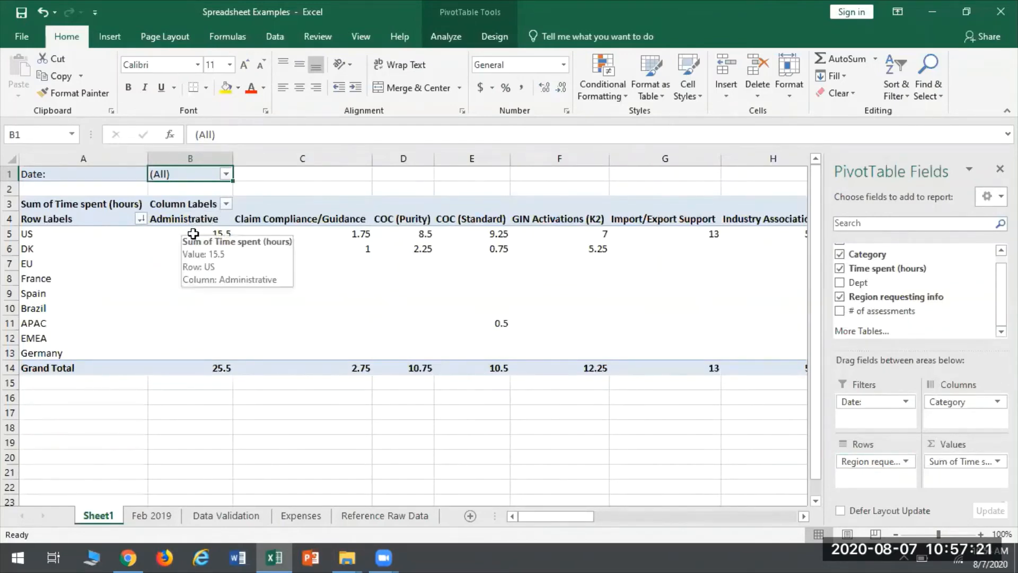
pyautogui.click(204, 237)
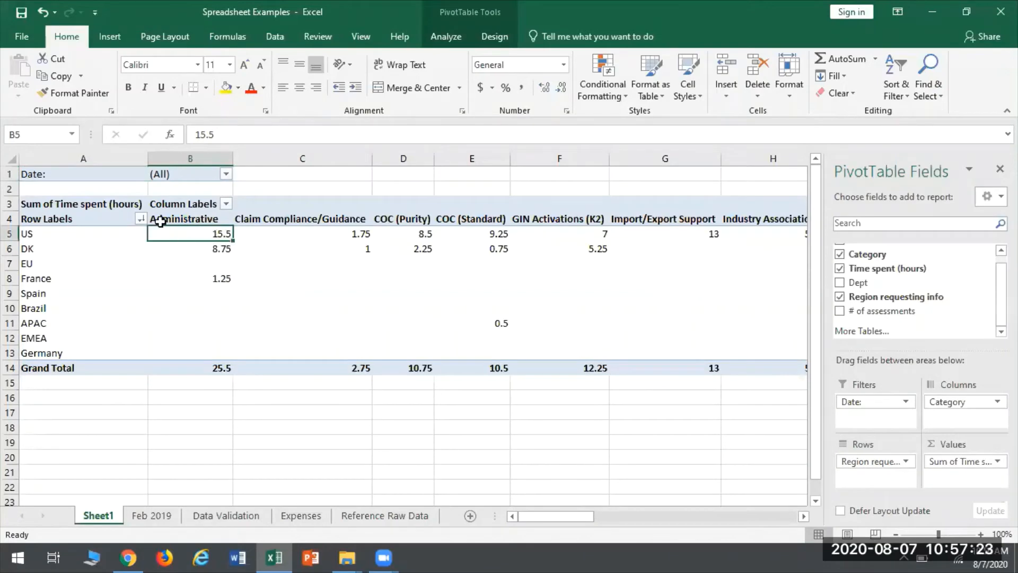
pyautogui.click(347, 233)
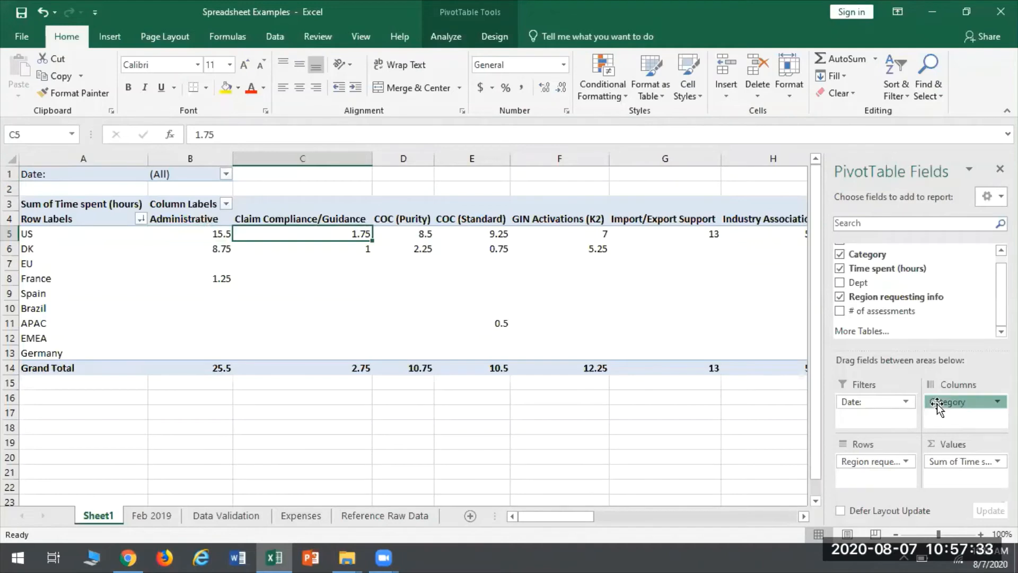
# Try nesting Category and Region requesting info in the PivotTable's rows in both orders, and return Category to the columns
pyautogui.moveTo(937, 404); pyautogui.dragTo(858, 481)
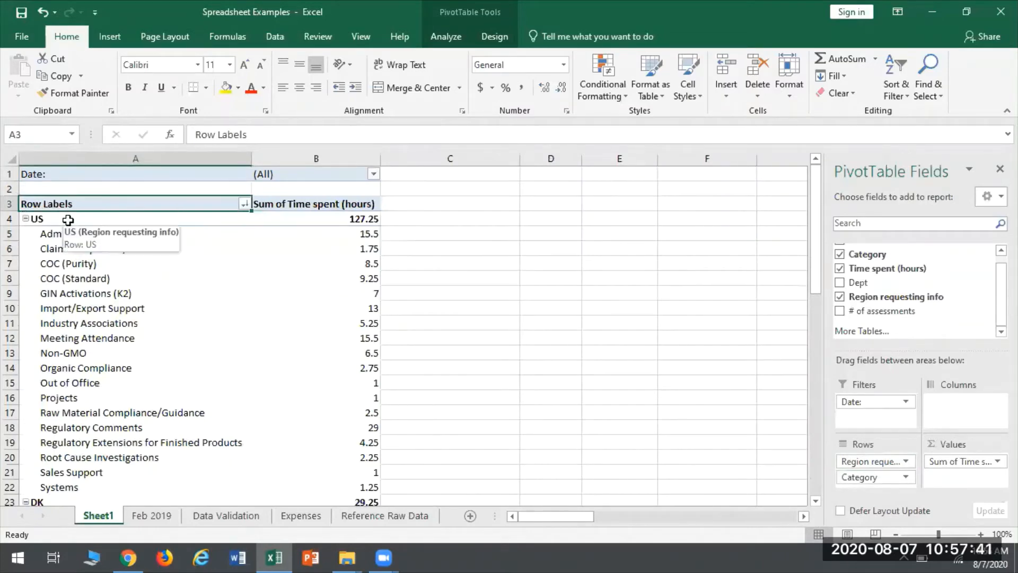
pyautogui.click(70, 222)
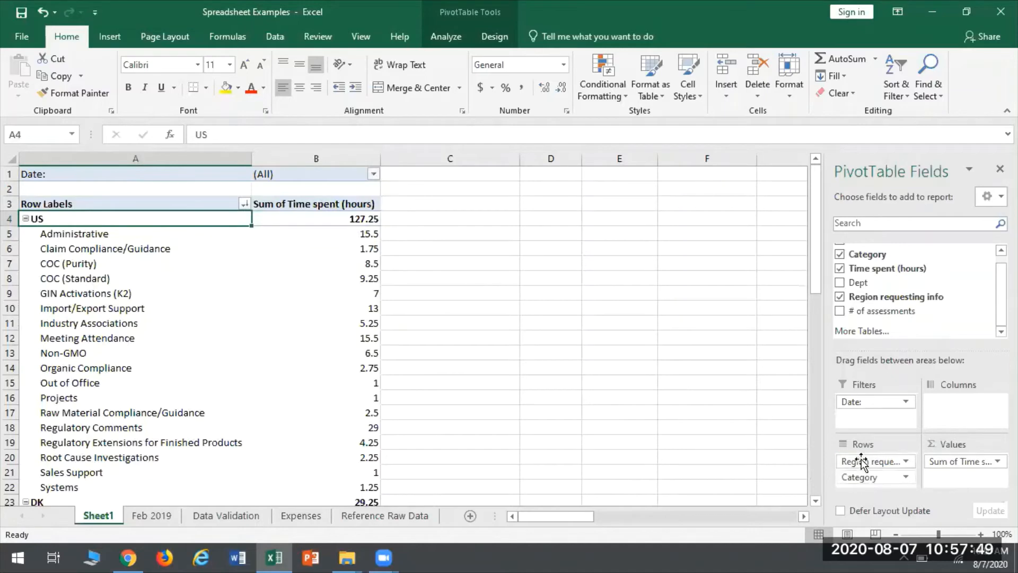
pyautogui.moveTo(863, 460); pyautogui.dragTo(870, 487)
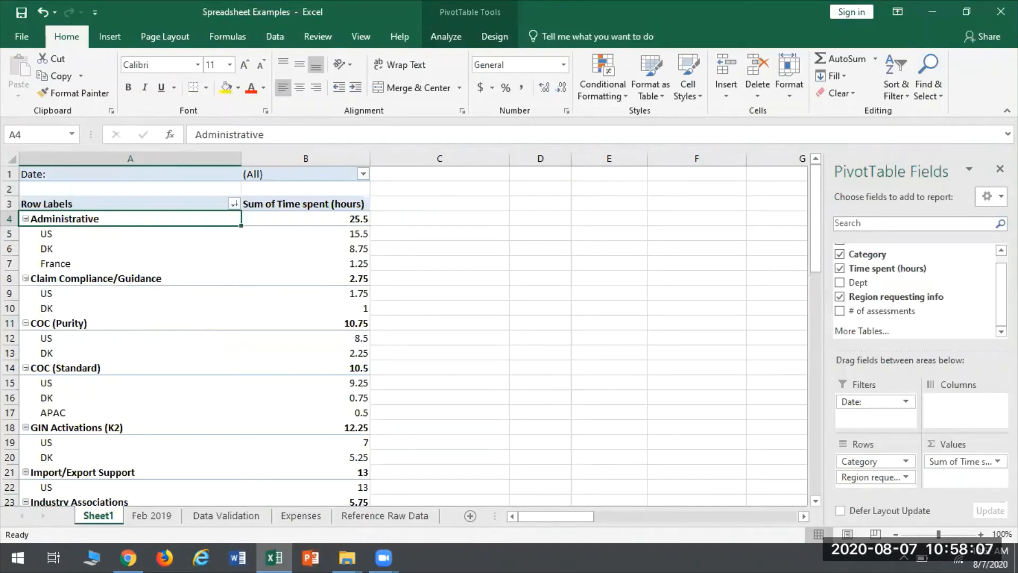
pyautogui.moveTo(892, 461); pyautogui.dragTo(964, 413)
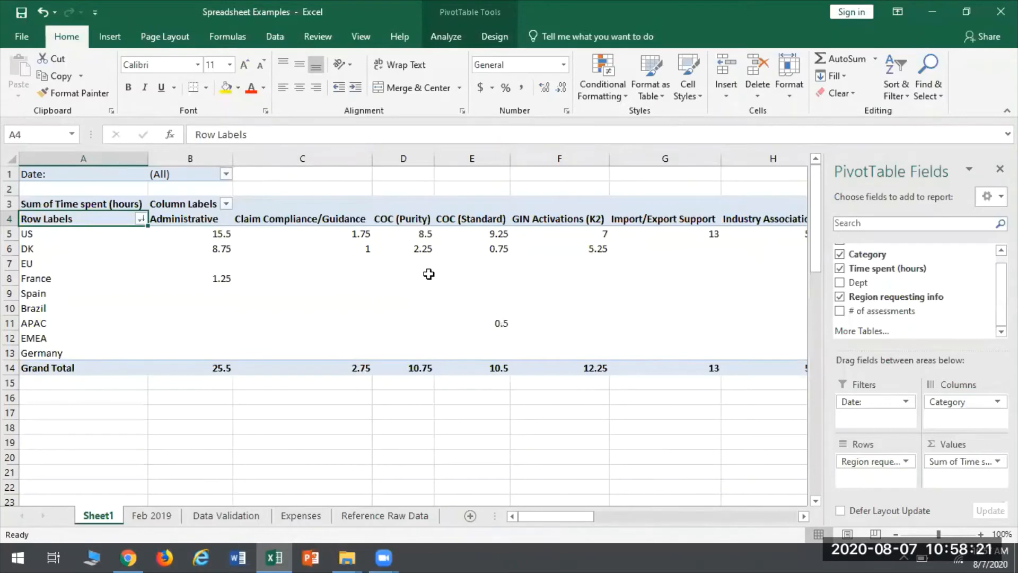
# Filter the PivotTable's column labels to show only the Regulatory Comments category
pyautogui.click(227, 205)
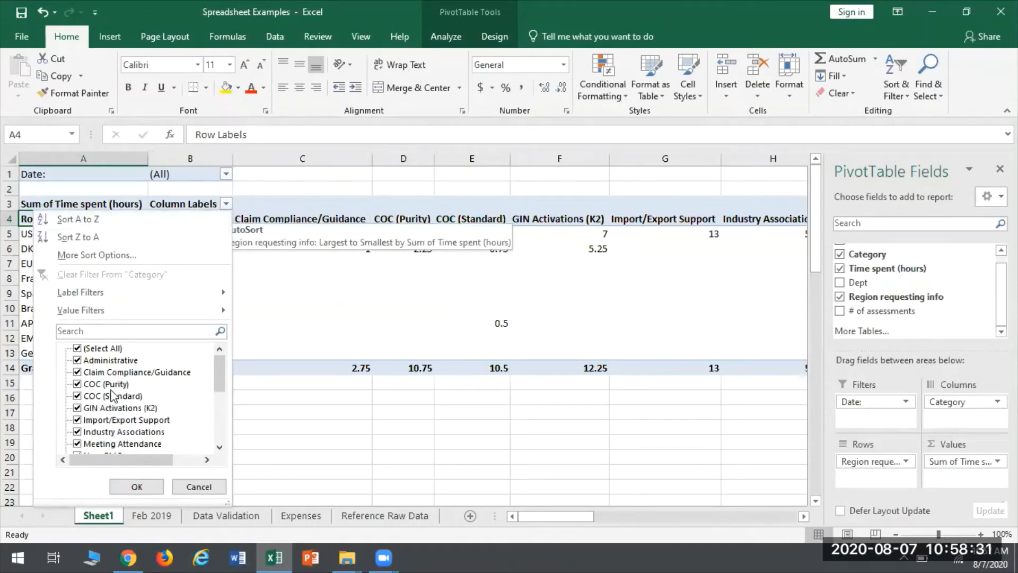
pyautogui.click(78, 348)
pyautogui.scroll(-3, 162, 406)
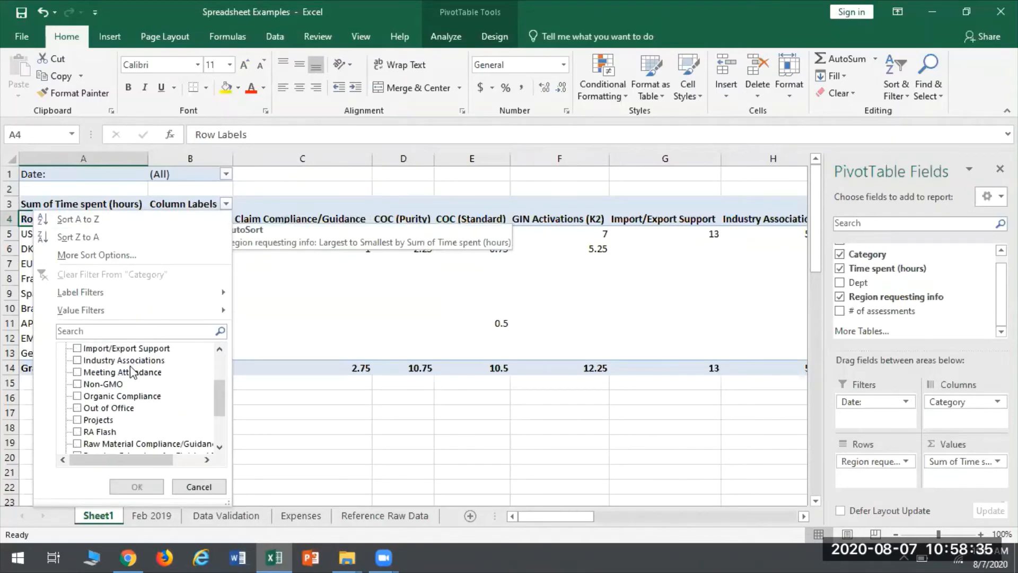
pyautogui.scroll(-2, 133, 372)
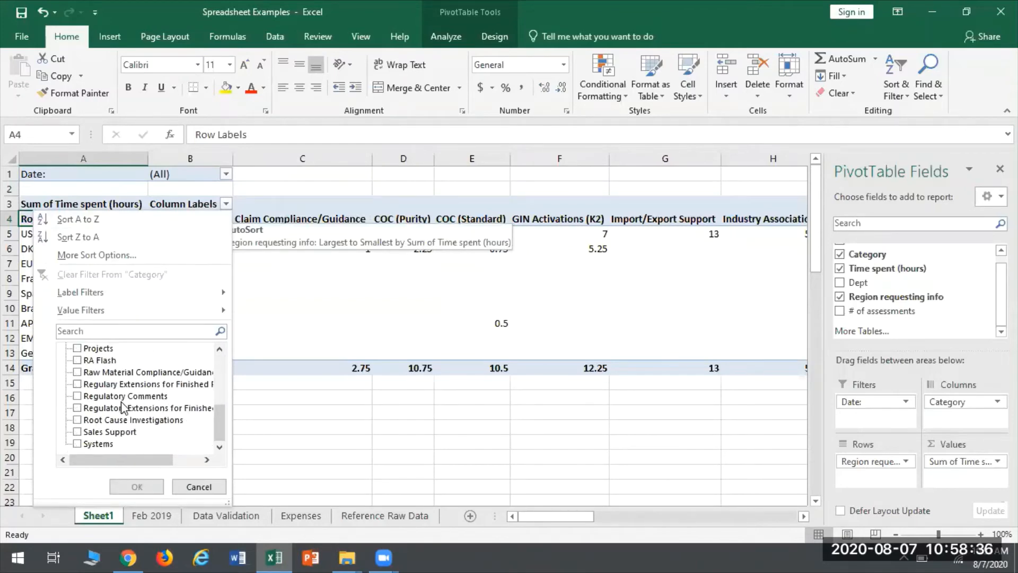
pyautogui.click(77, 396)
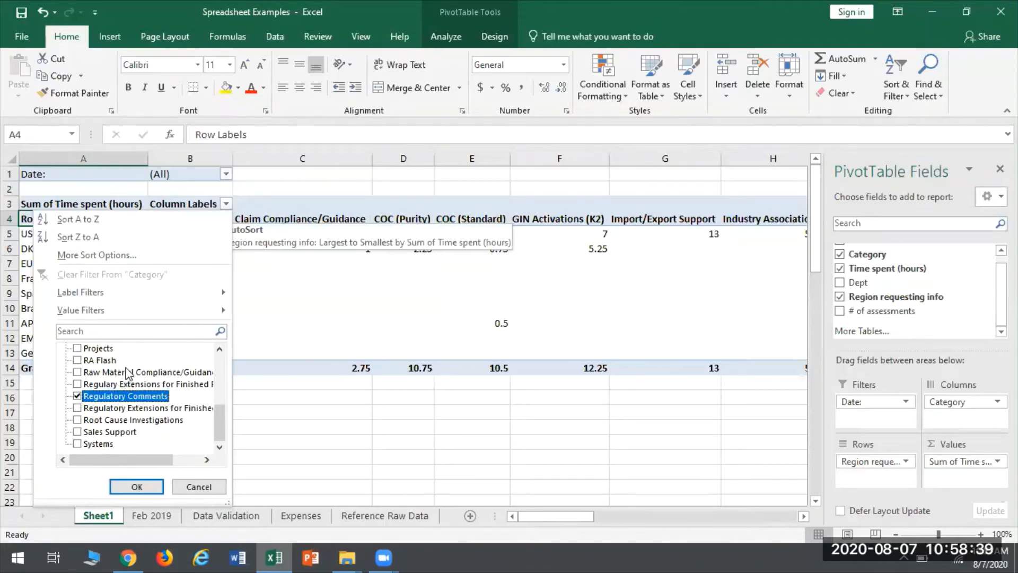
pyautogui.click(129, 488)
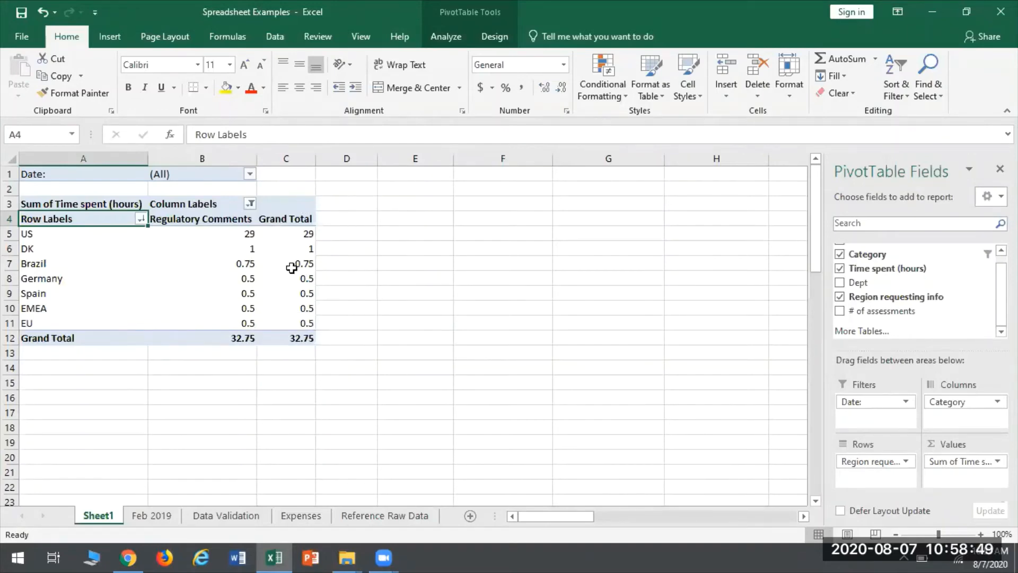
# Filter the PivotTable's row labels to show only Germany and Spain, and review their hours
pyautogui.click(140, 218)
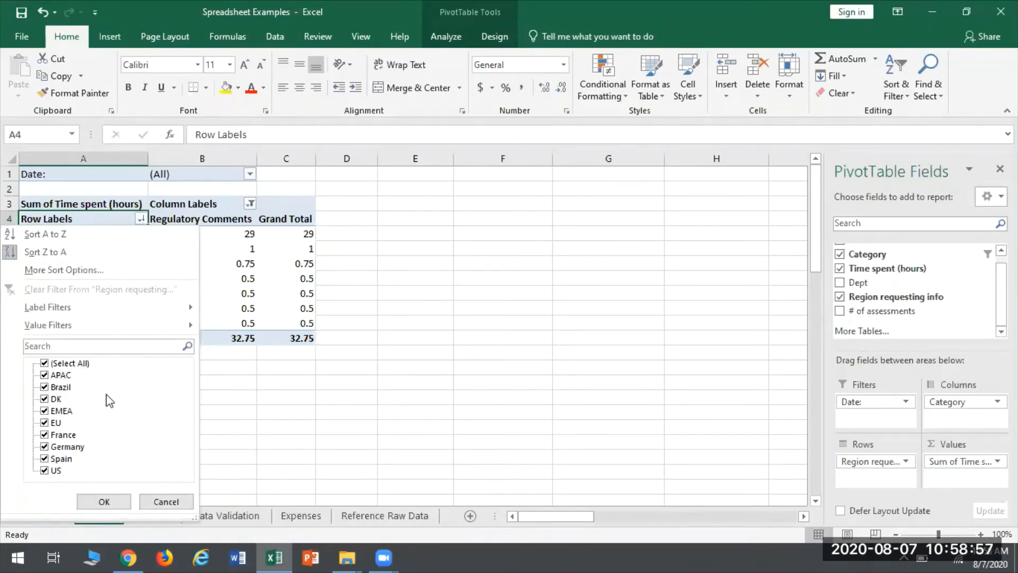
pyautogui.click(44, 362)
pyautogui.click(45, 364)
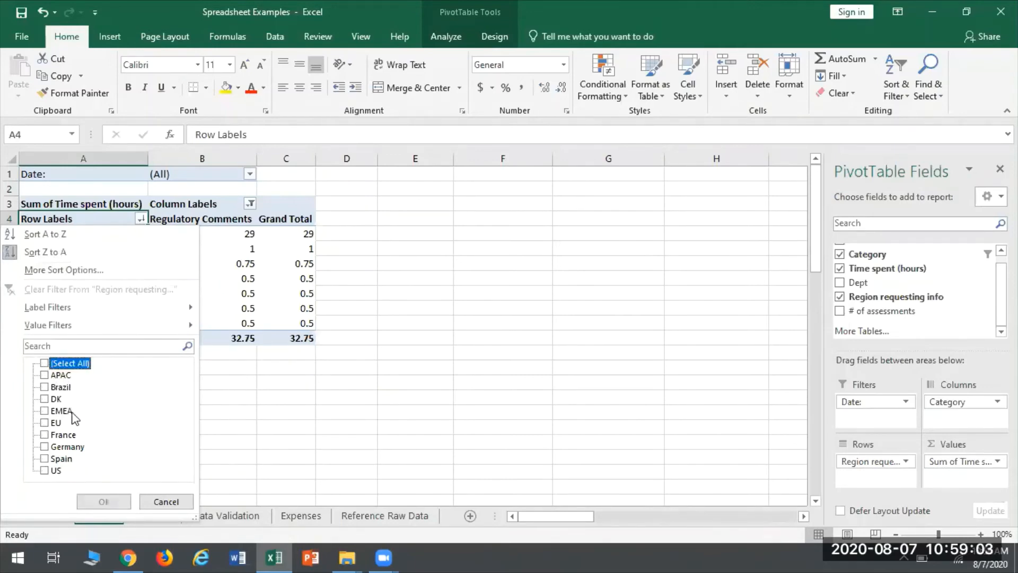
pyautogui.click(44, 446)
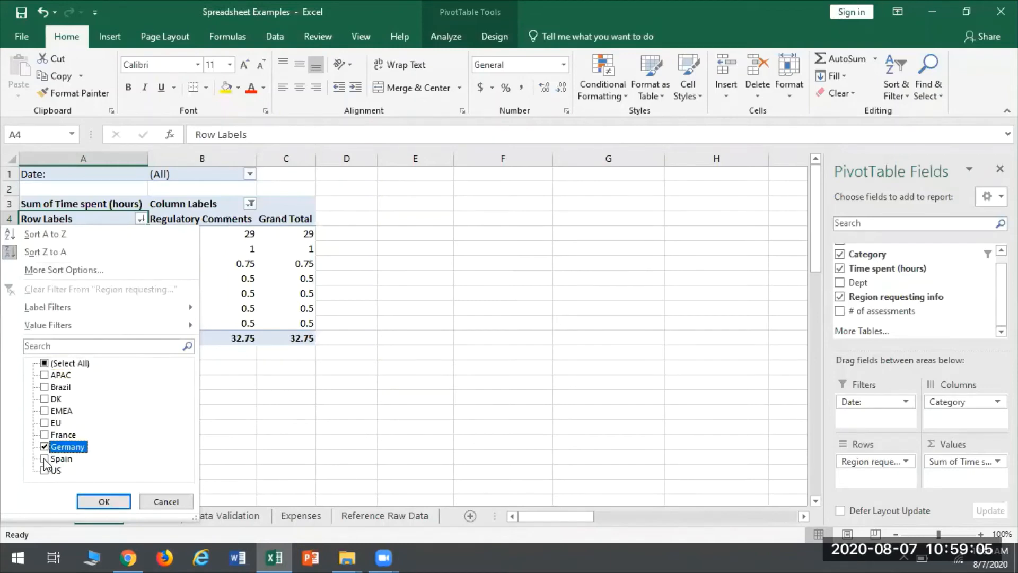
pyautogui.click(44, 458)
pyautogui.click(104, 502)
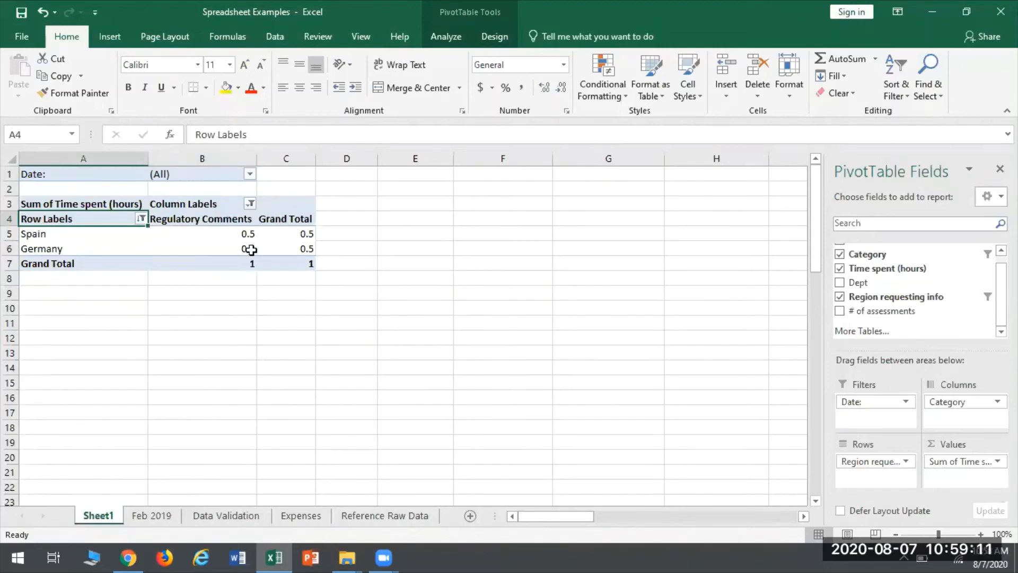
pyautogui.moveTo(249, 233)
# Return to the Feb 2019 sheet and clear the Brazil region filter from its table
pyautogui.click(151, 520)
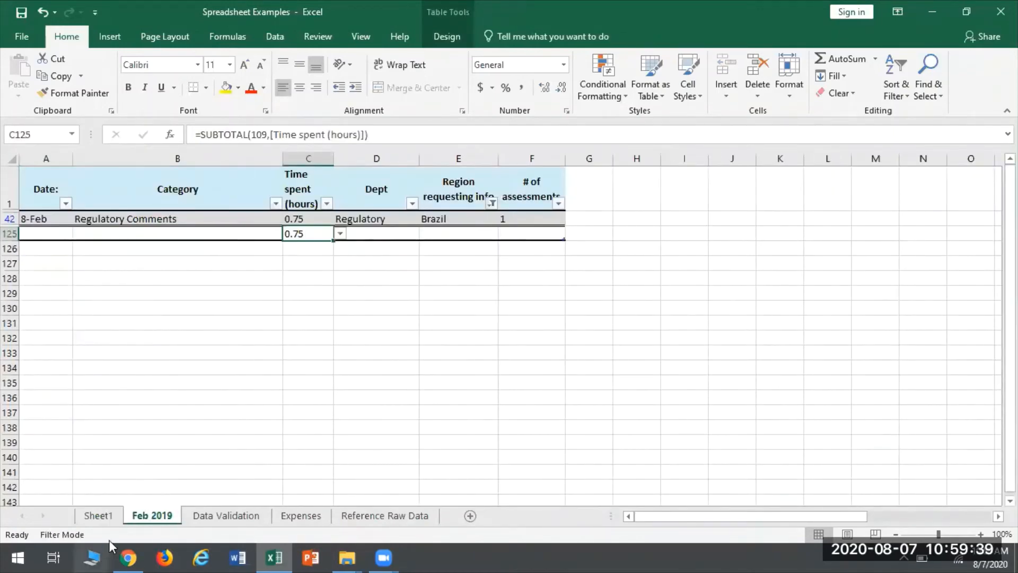
pyautogui.click(98, 515)
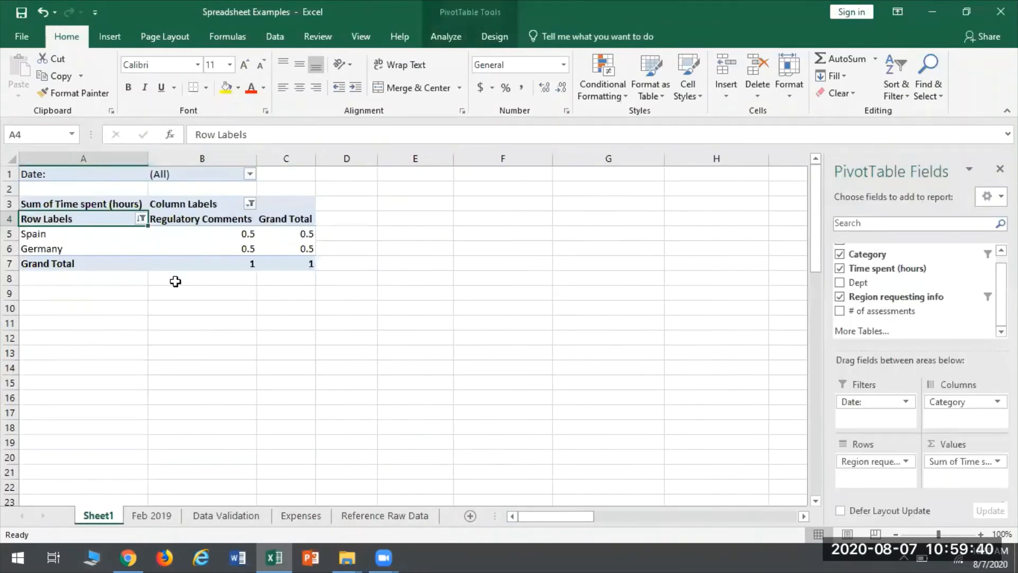
pyautogui.click(153, 517)
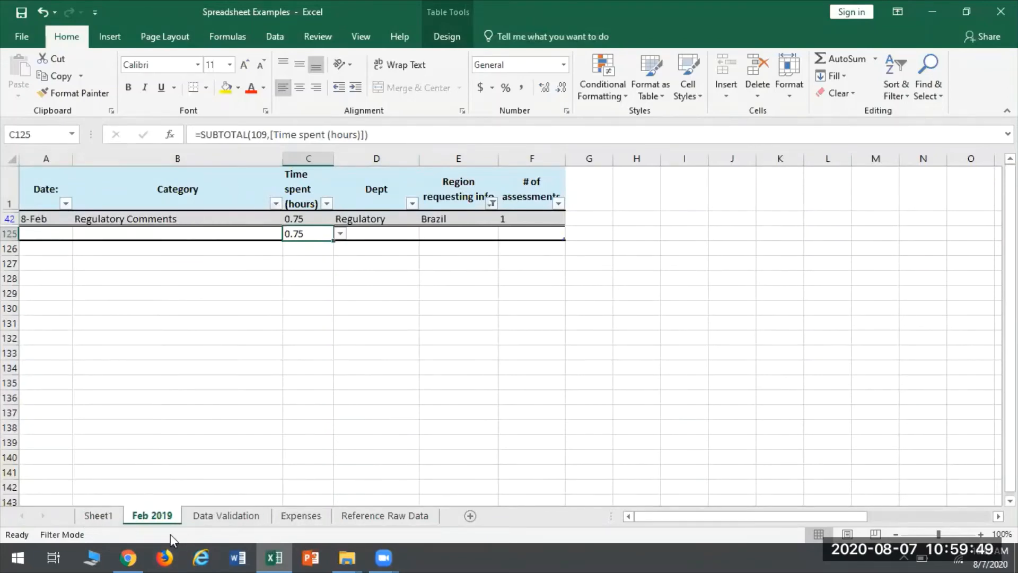
pyautogui.click(244, 220)
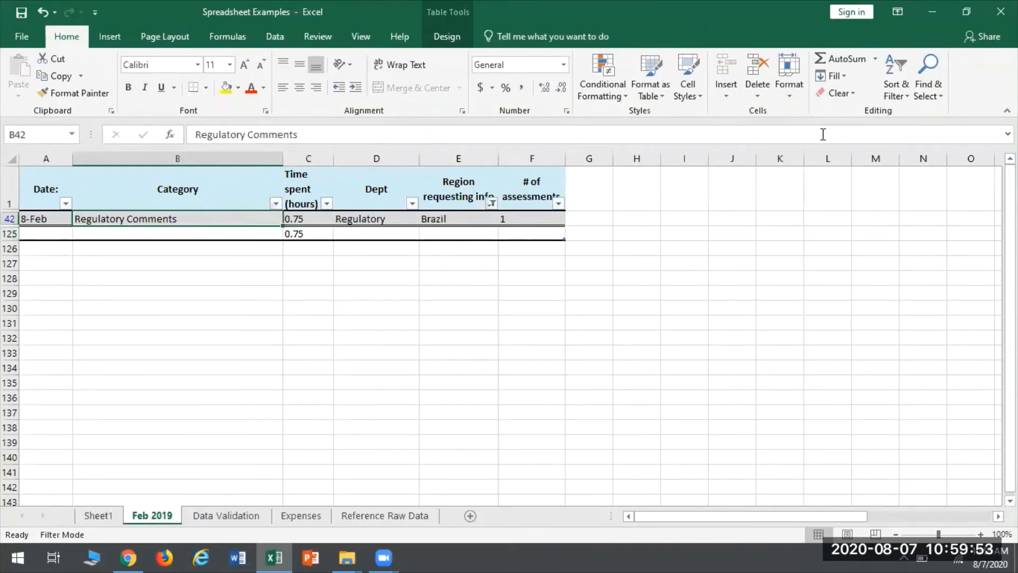
pyautogui.click(896, 88)
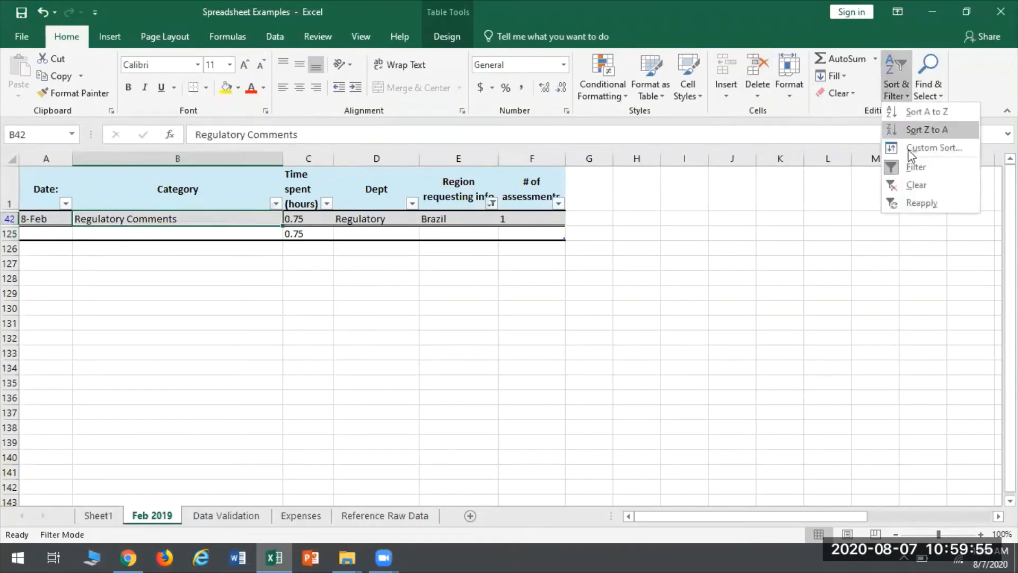
pyautogui.click(916, 184)
# Check the unfiltered Time spent (hours) total in C125 at the end of the Feb 2019 table
pyautogui.scroll(-3, 355, 339)
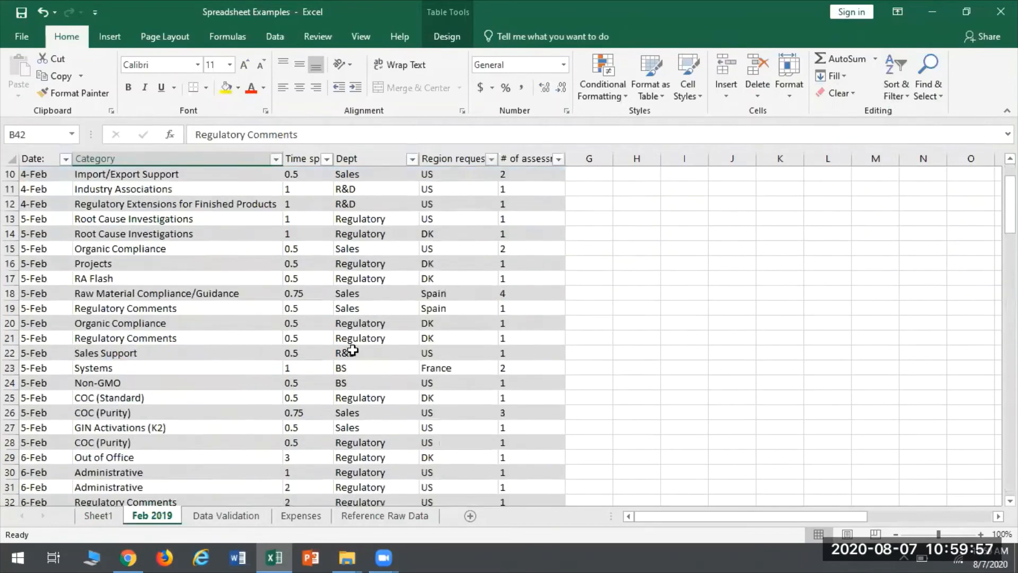
pyautogui.scroll(-20, 350, 354)
pyautogui.click(309, 234)
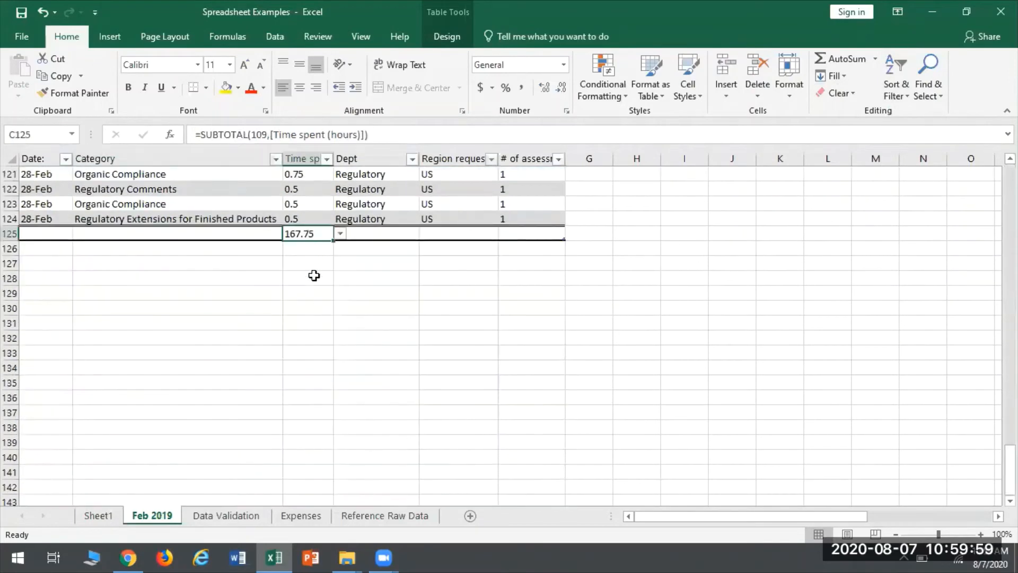
# Clear the Time spent (hours) total in C125 and delete row 125 from the Feb 2019 sheet
pyautogui.press('BackSpace')
pyautogui.click(249, 236)
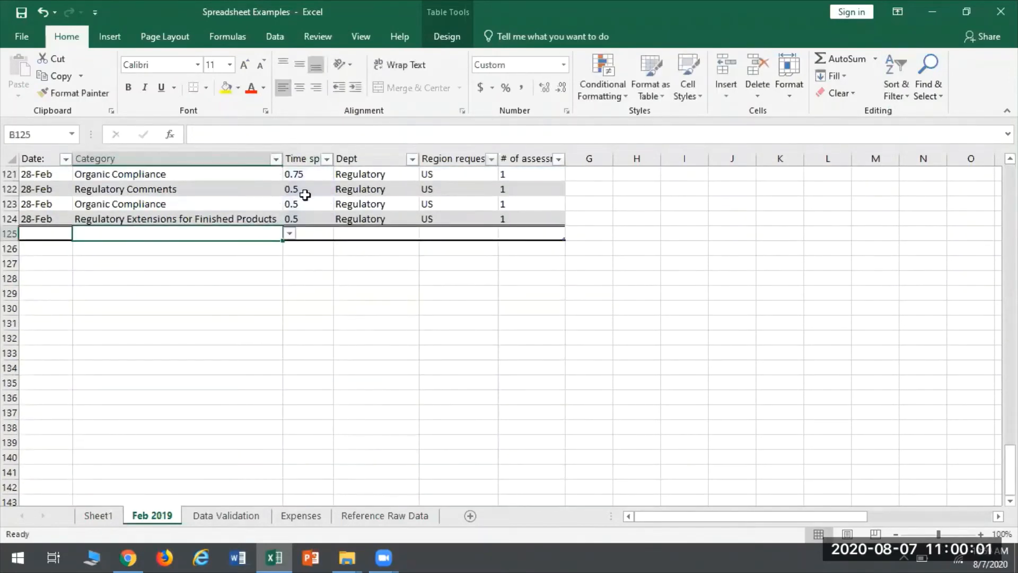
pyautogui.click(305, 195)
pyautogui.click(9, 234)
pyautogui.rightClick(10, 234)
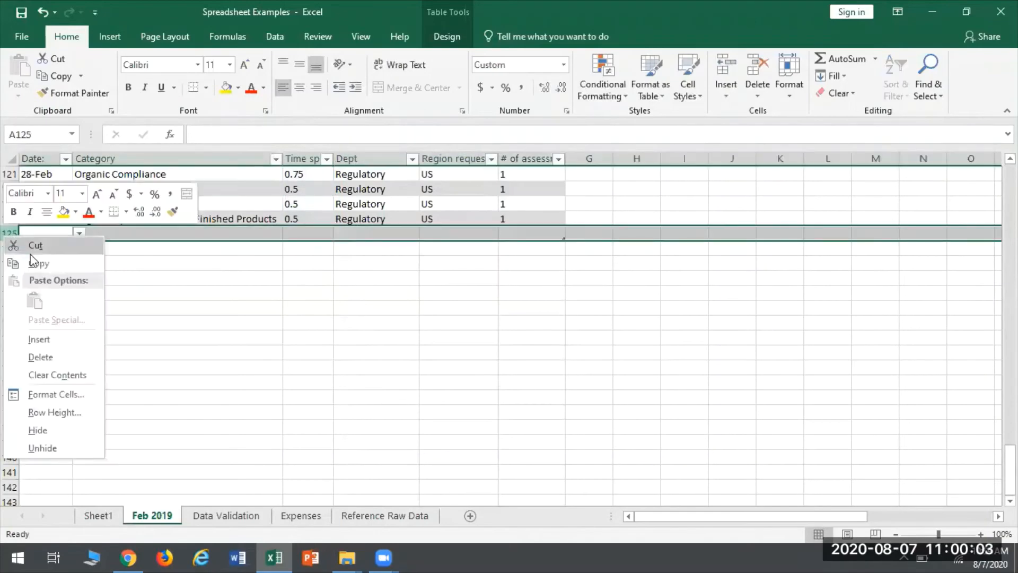
pyautogui.click(40, 357)
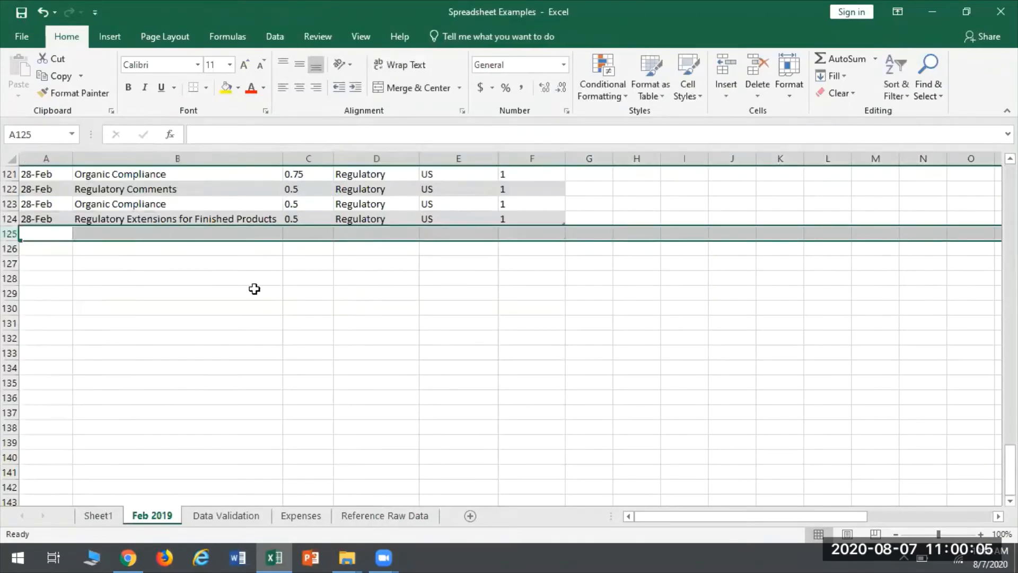
pyautogui.click(255, 290)
# Look over the Feb 2019 table up to its header, check the PivotTable on Sheet1, and return to Feb 2019
pyautogui.scroll(15, 351, 363)
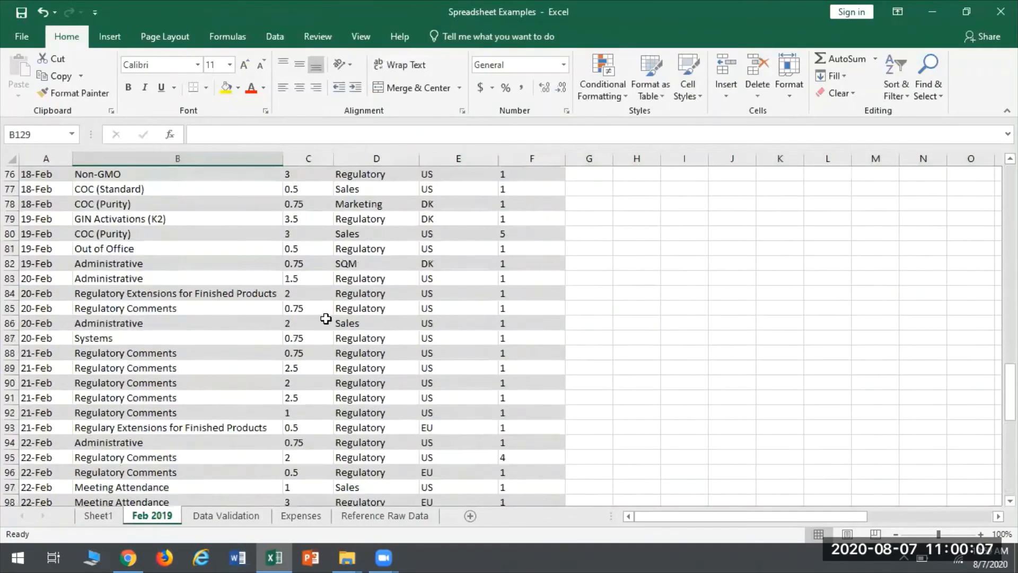
pyautogui.scroll(20, 326, 318)
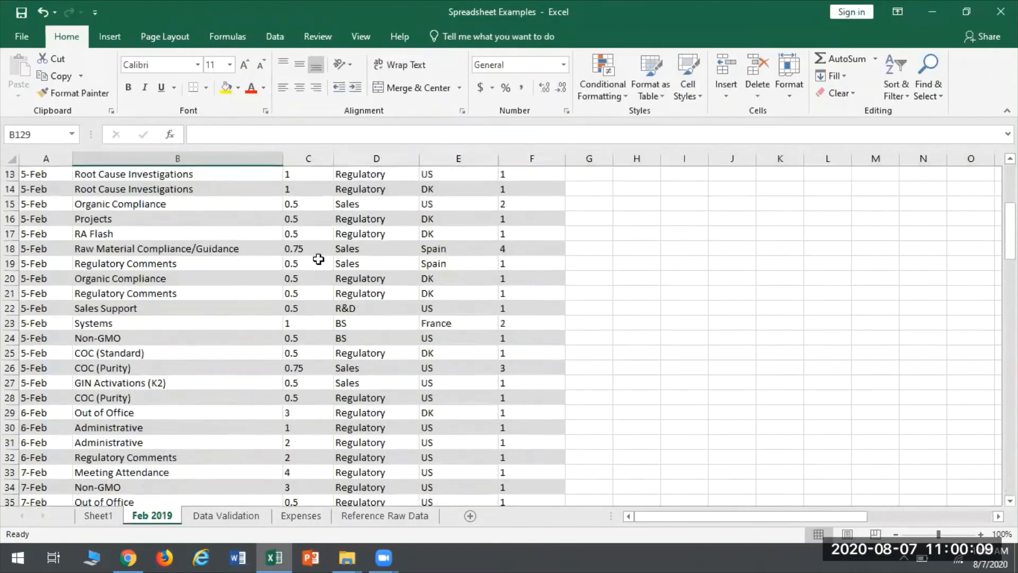
pyautogui.click(312, 220)
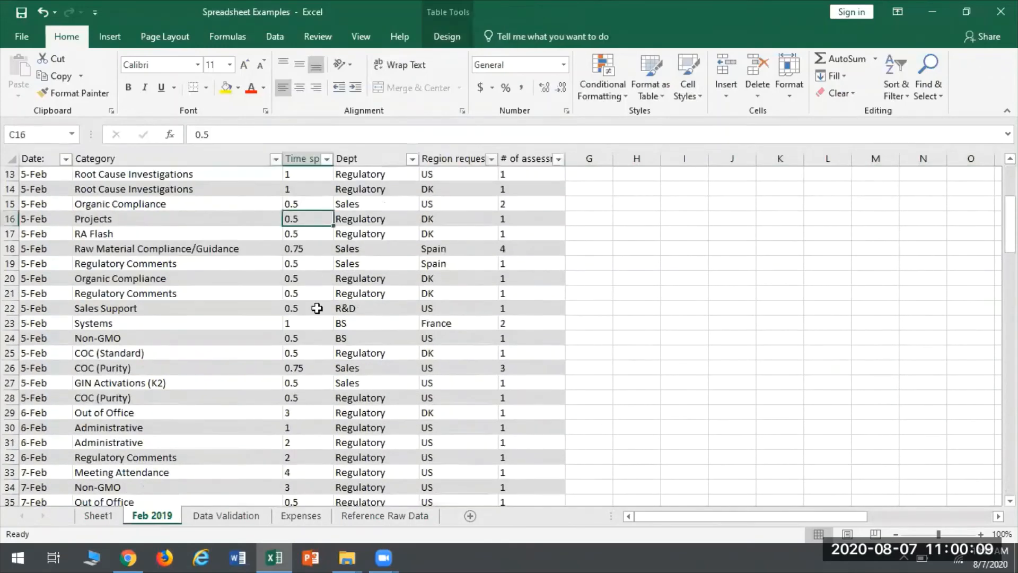
pyautogui.scroll(4, 316, 308)
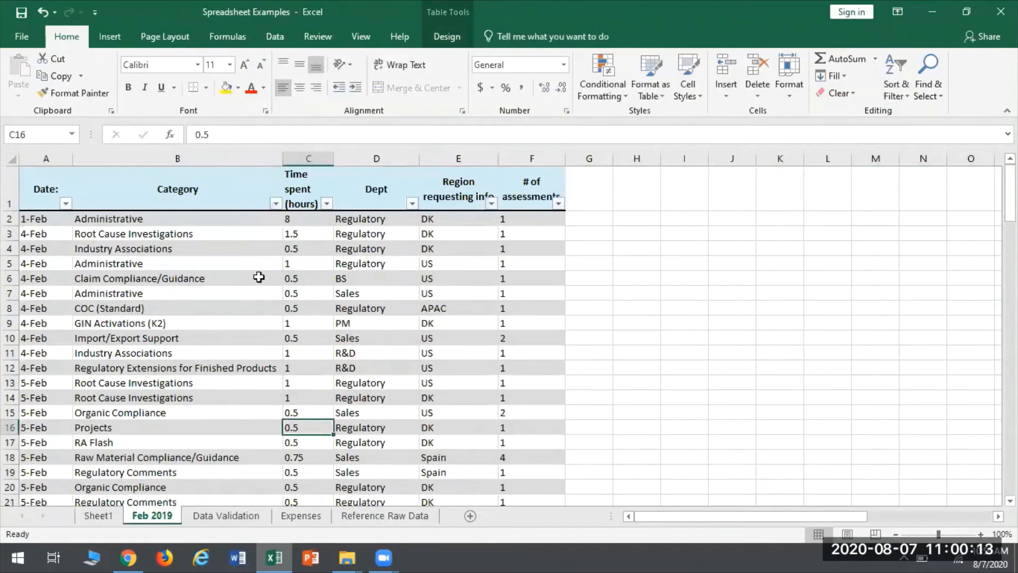
pyautogui.click(97, 514)
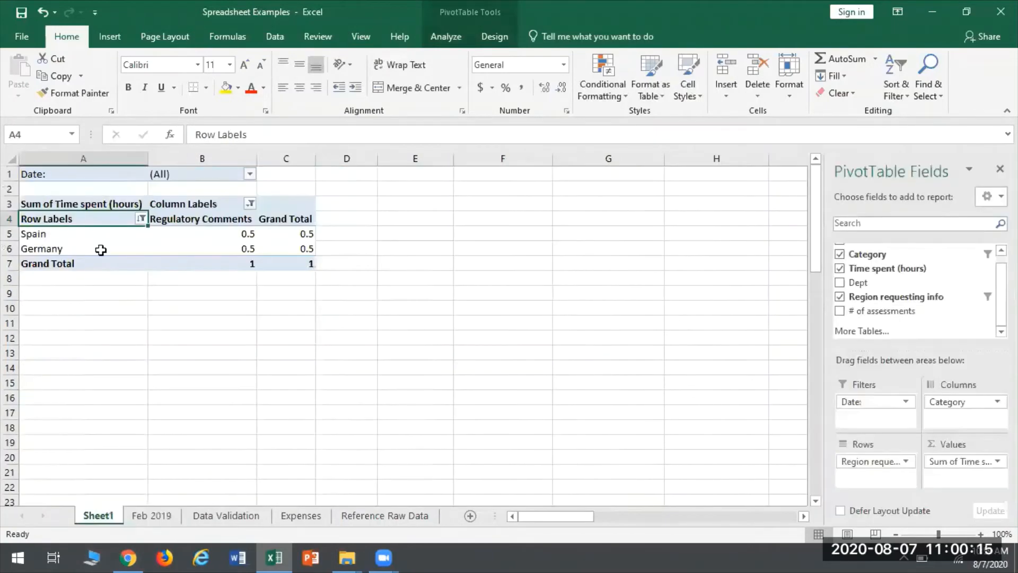
pyautogui.click(155, 515)
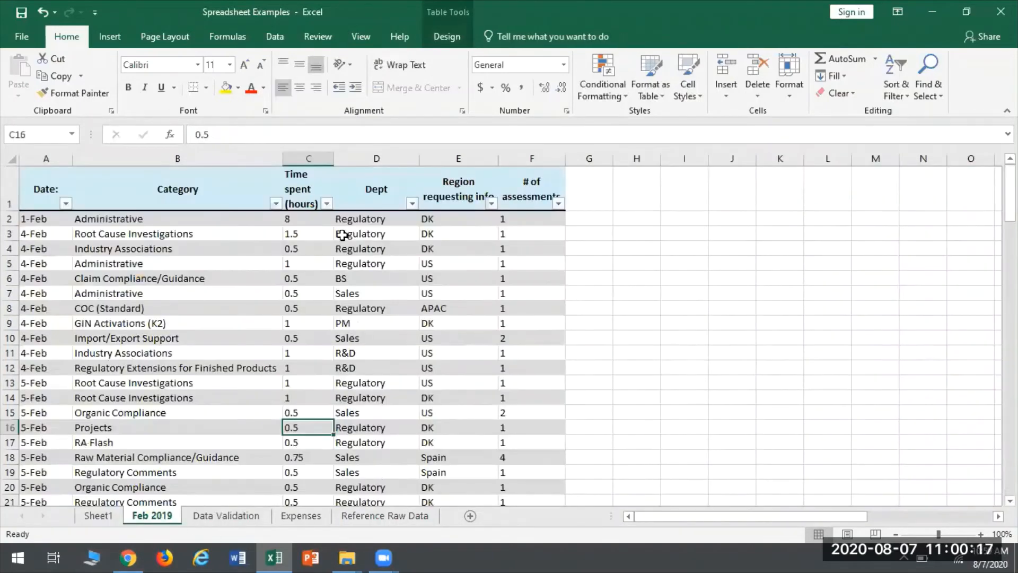
# Set Time spent (hours) to 1 in C4, 2 in C12 and 3.5 in C17 of the Feb 2019 table
pyautogui.click(295, 246)
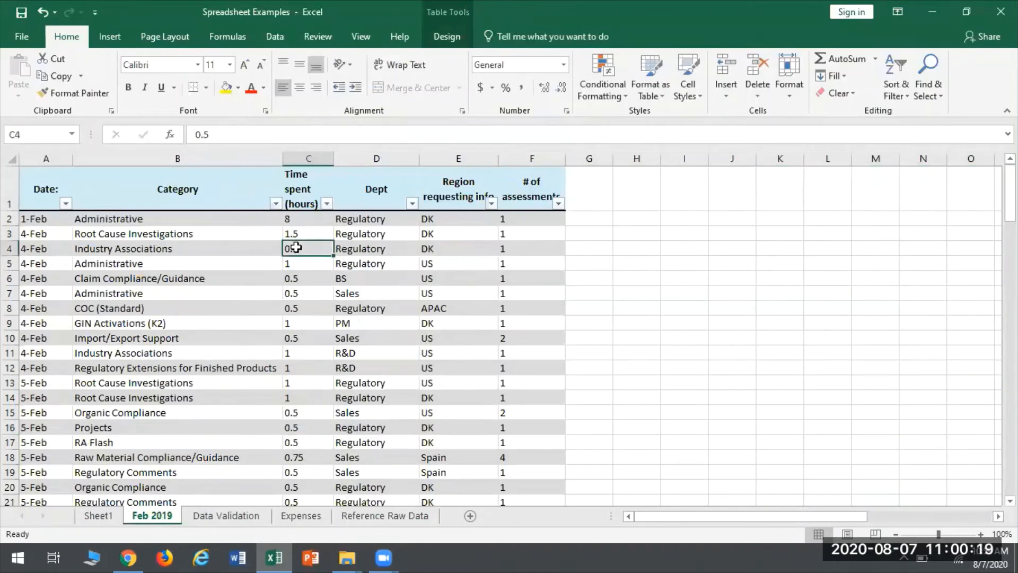
pyautogui.write('1')
pyautogui.click(316, 363)
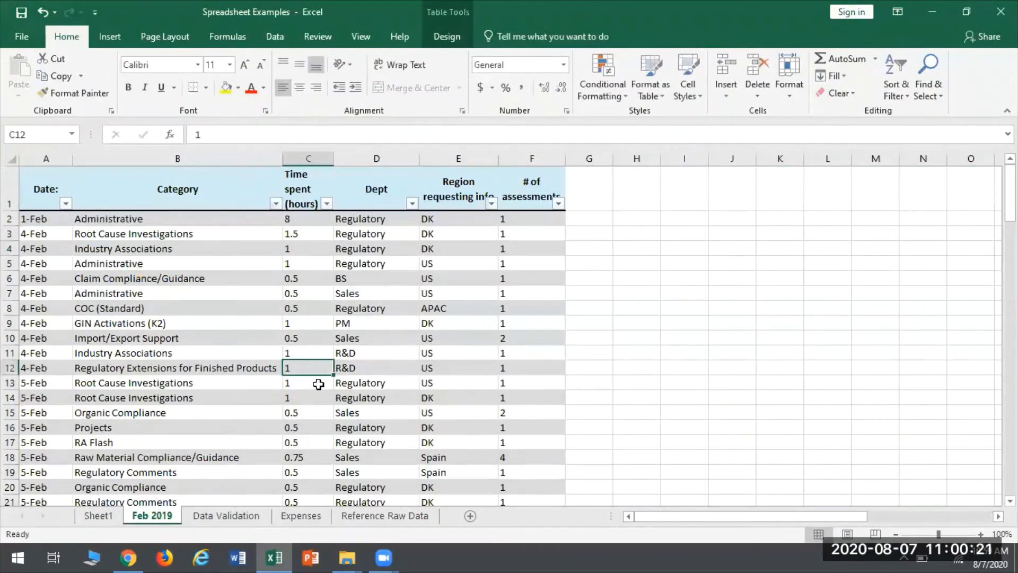
pyautogui.write('2')
pyautogui.click(305, 426)
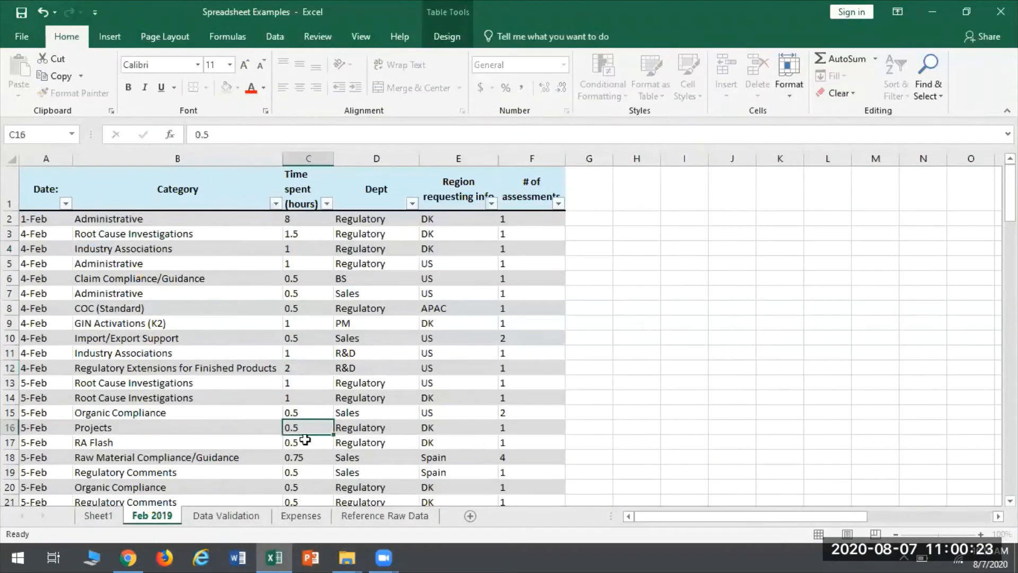
pyautogui.click(307, 440)
pyautogui.write('3')
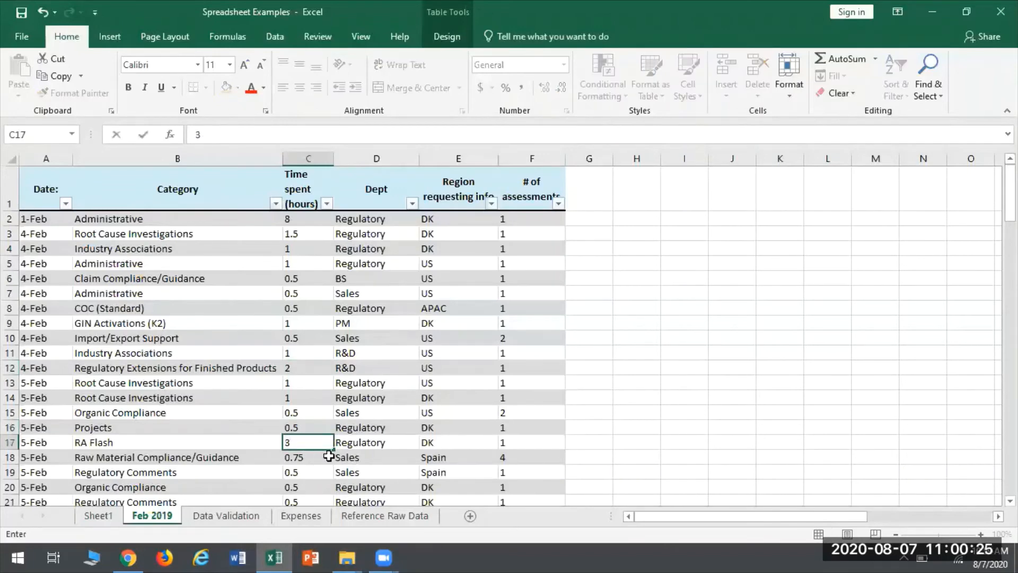
pyautogui.click(329, 456)
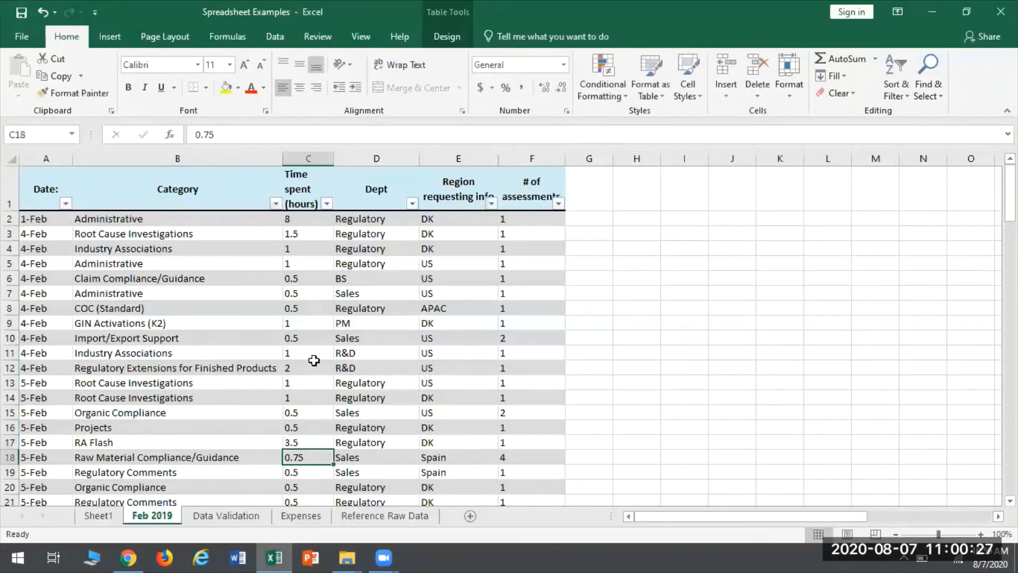
# Refresh the PivotTable on Sheet1 to pick up the edited Feb 2019 hours
pyautogui.click(98, 516)
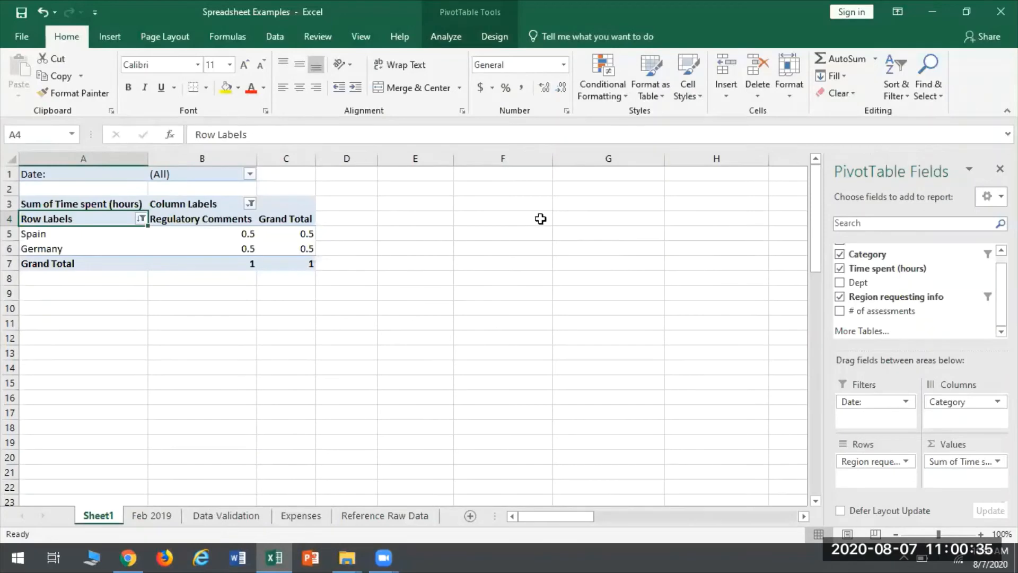
pyautogui.click(451, 43)
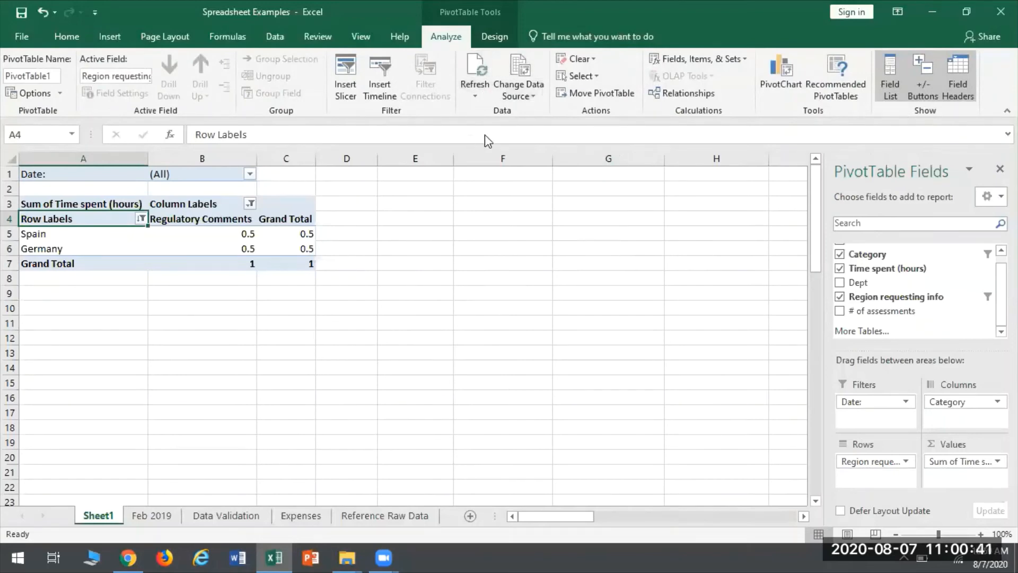
pyautogui.click(477, 70)
# Open the Reference Raw Data sheet, and switch to the Gimlet Add questions page in Chrome
pyautogui.click(388, 516)
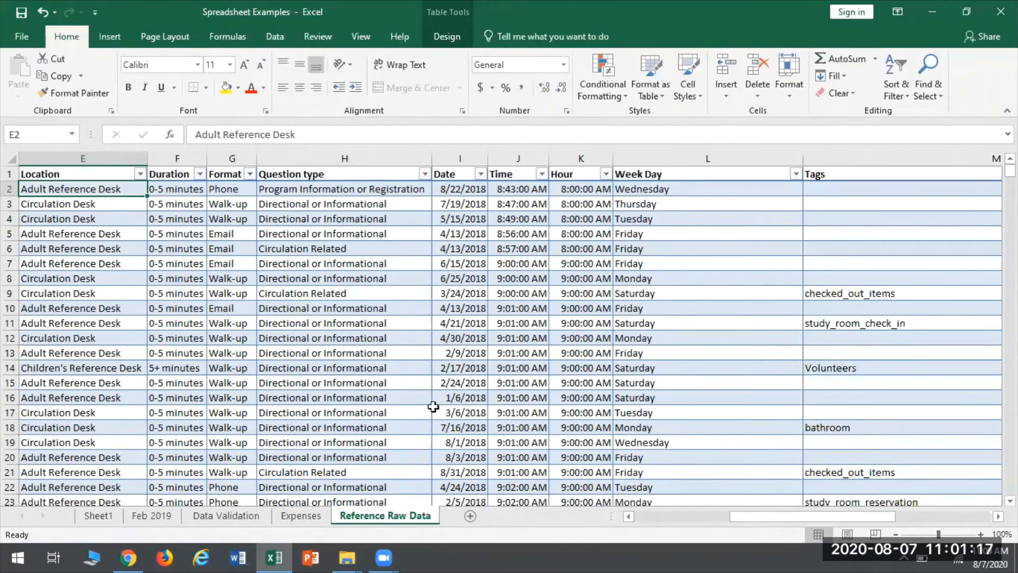
pyautogui.click(128, 557)
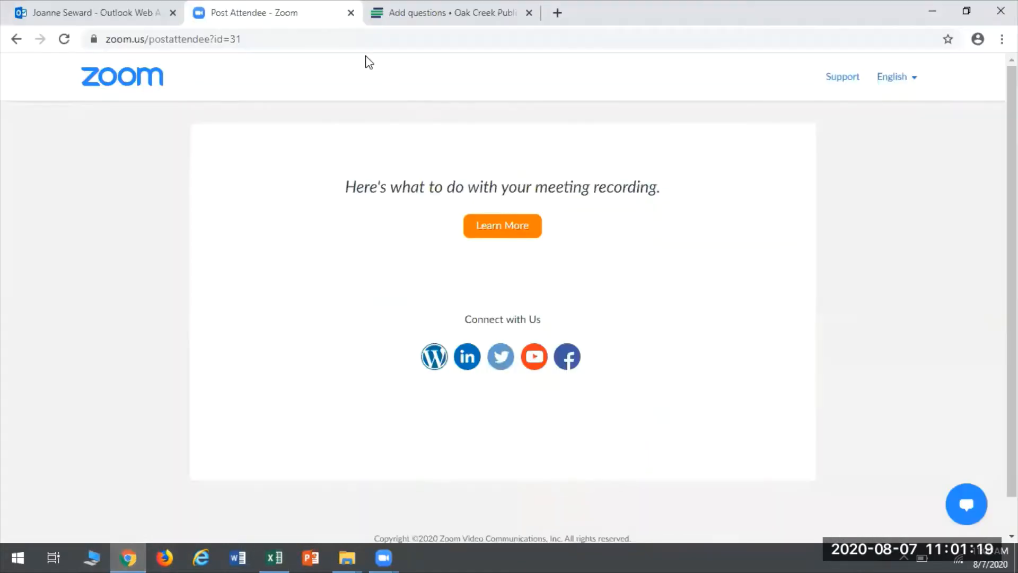
pyautogui.click(377, 13)
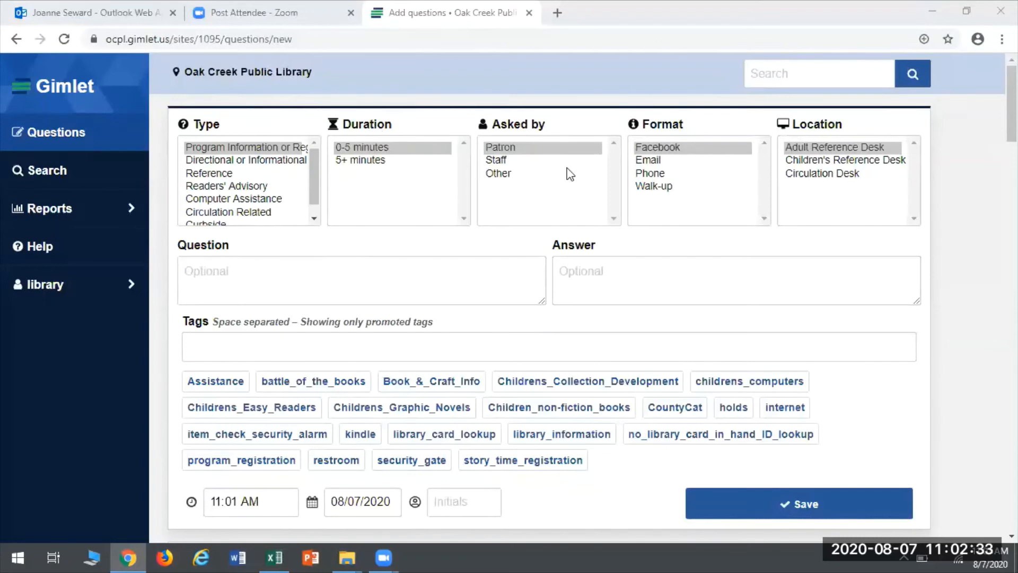
# Select type Reference, duration 0-5 minutes, asked by Patron and location Adult Reference Desk in the new question form
pyautogui.click(208, 162)
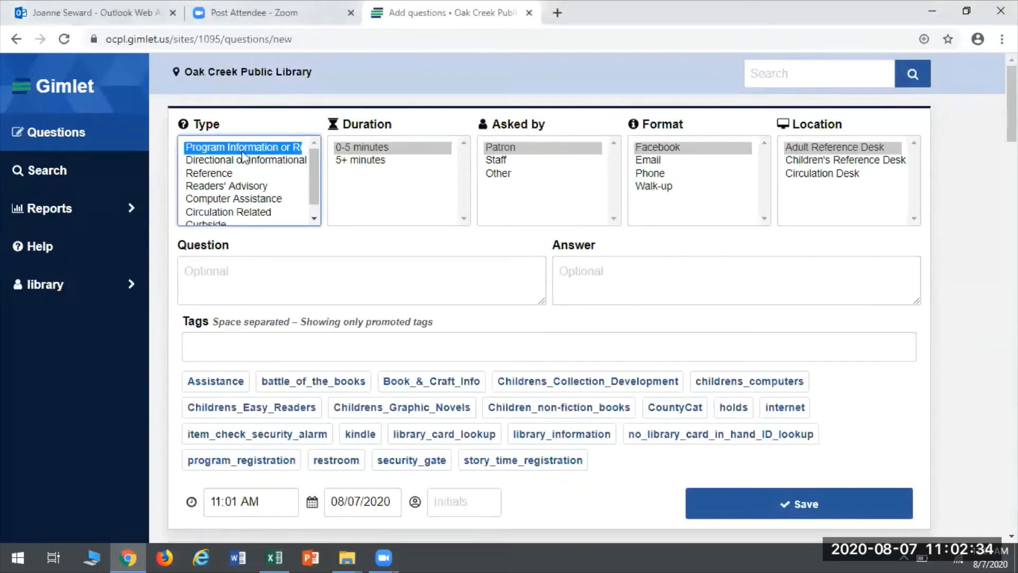
pyautogui.click(204, 160)
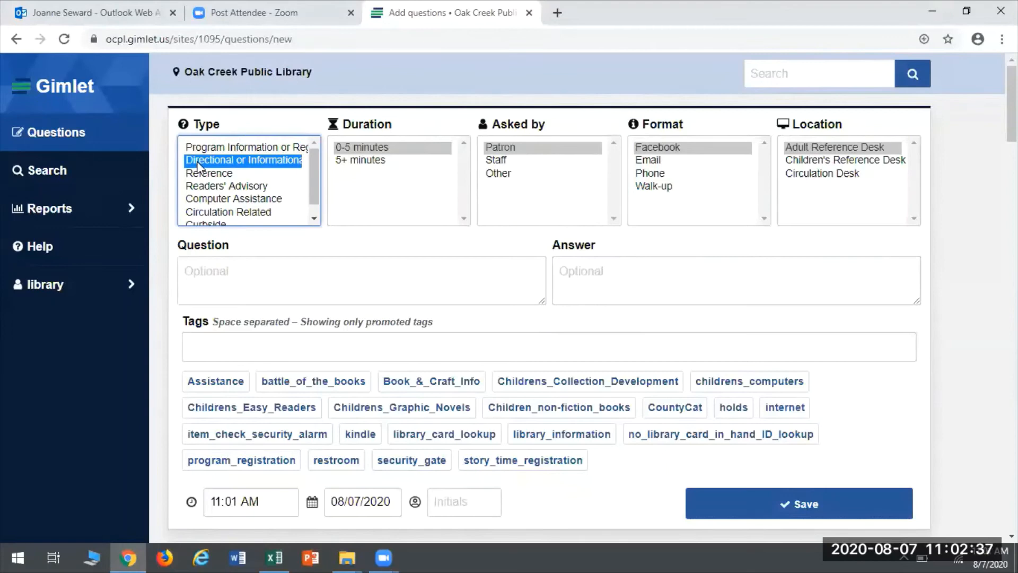
pyautogui.click(221, 175)
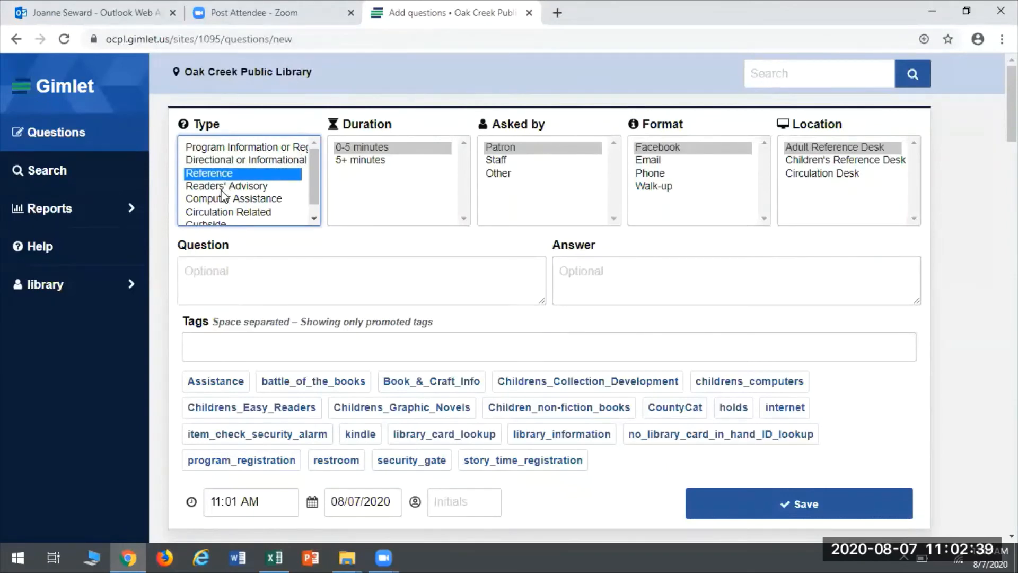
pyautogui.click(353, 151)
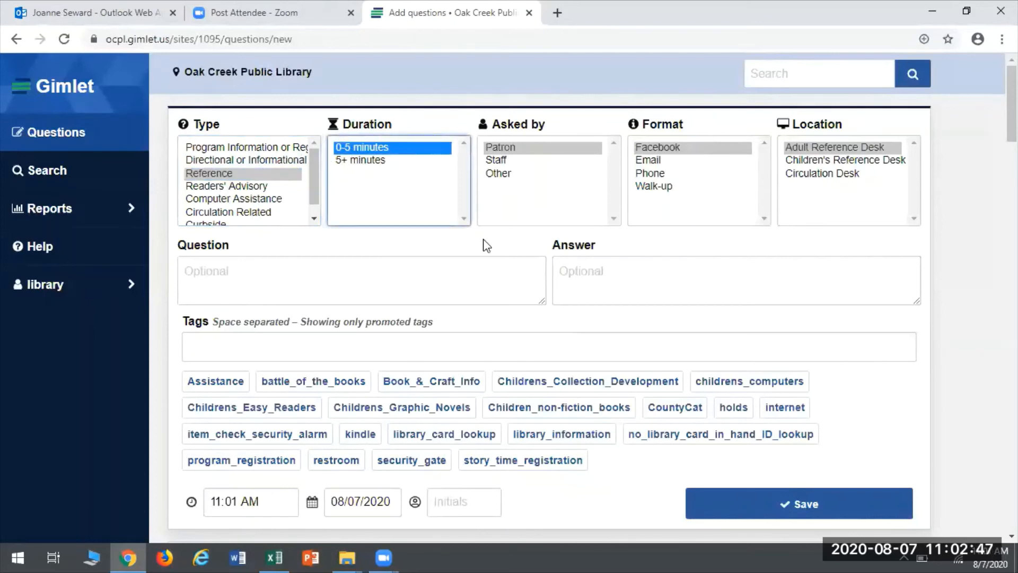
pyautogui.click(502, 152)
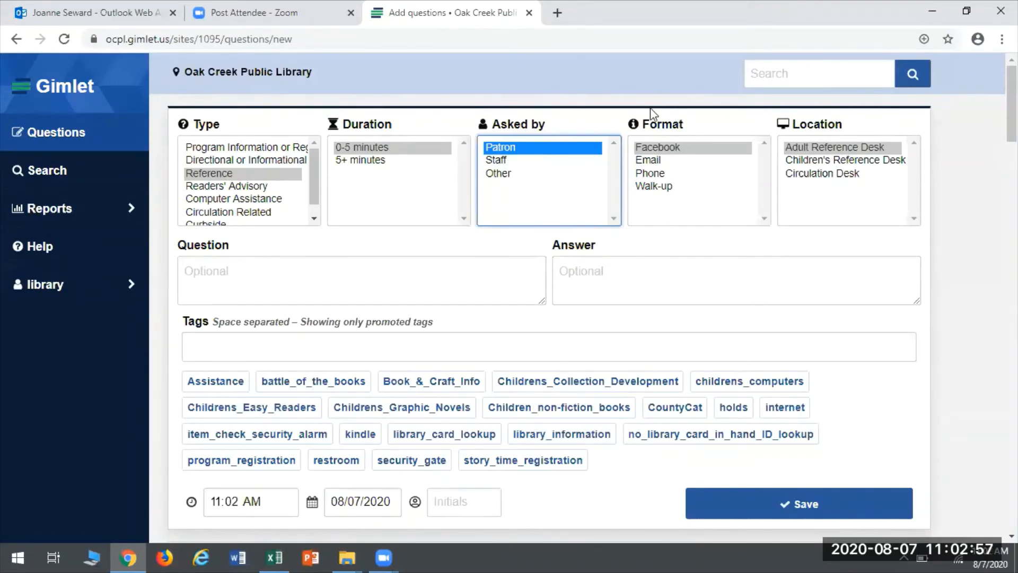
pyautogui.click(842, 146)
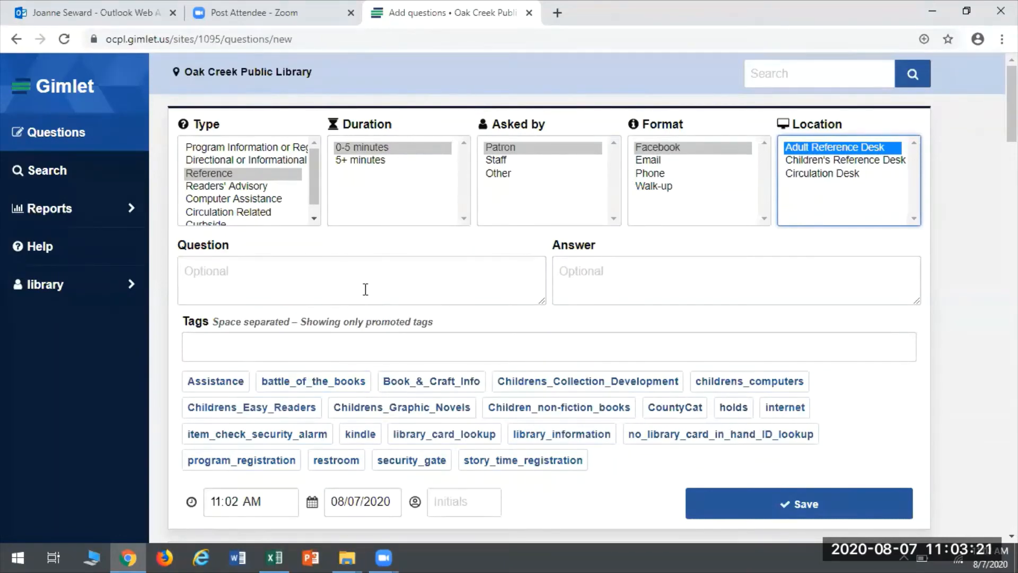
# Review the logged patron questions and their tags below the form, and return to the form
pyautogui.scroll(-10, 365, 289)
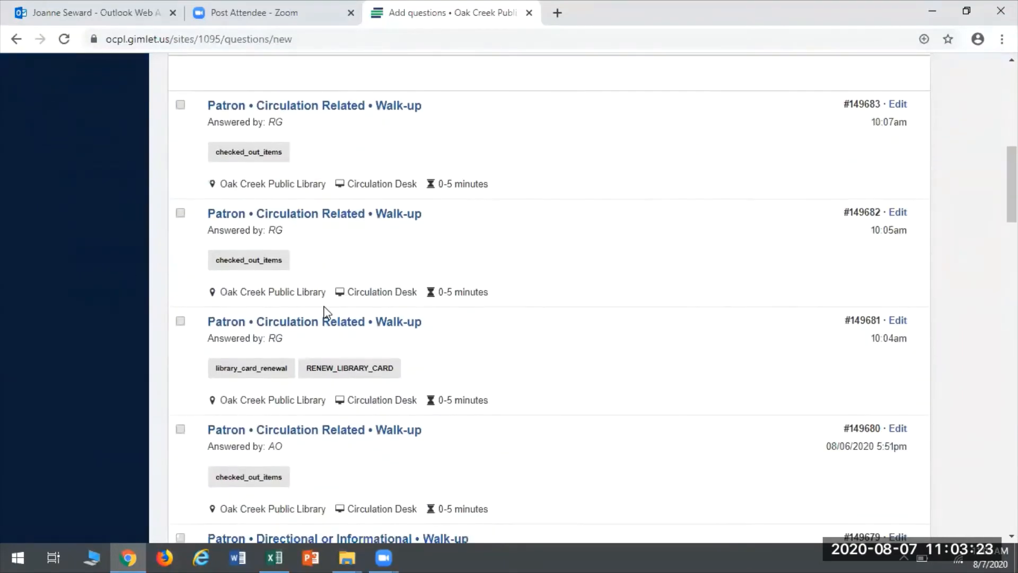
pyautogui.scroll(-3, 326, 310)
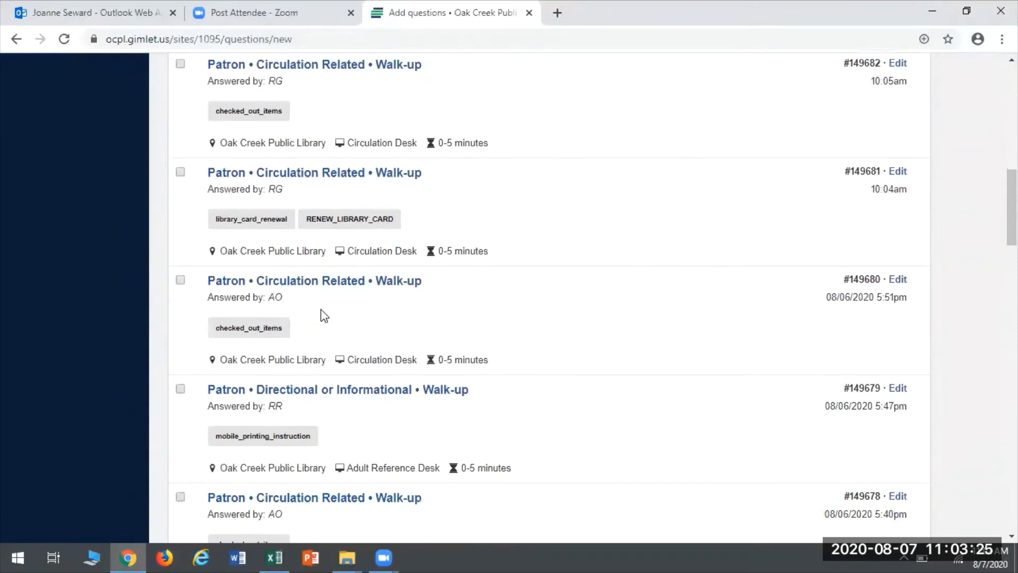
pyautogui.scroll(-3, 320, 310)
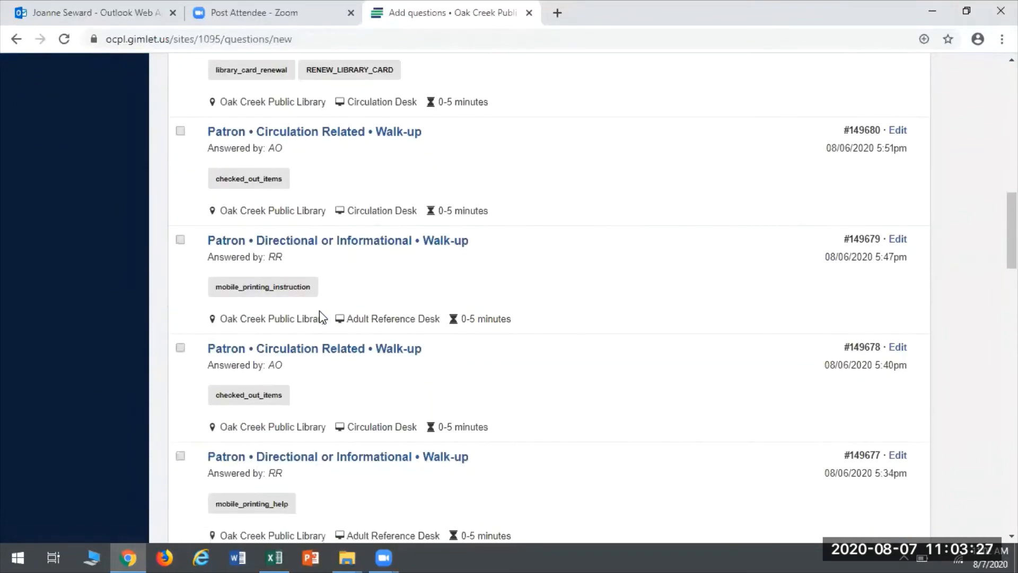
pyautogui.scroll(-3, 321, 317)
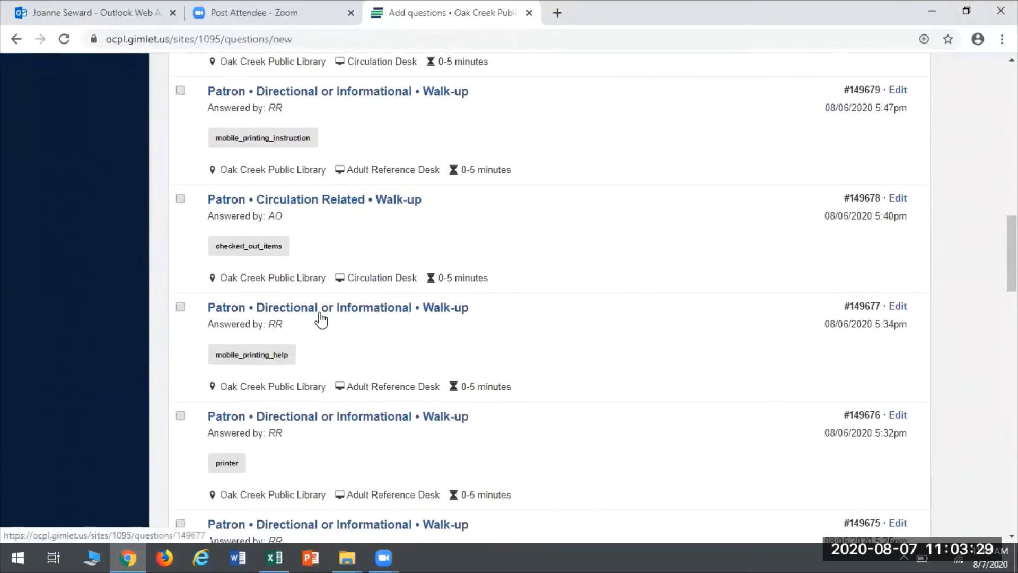
pyautogui.scroll(18, 321, 317)
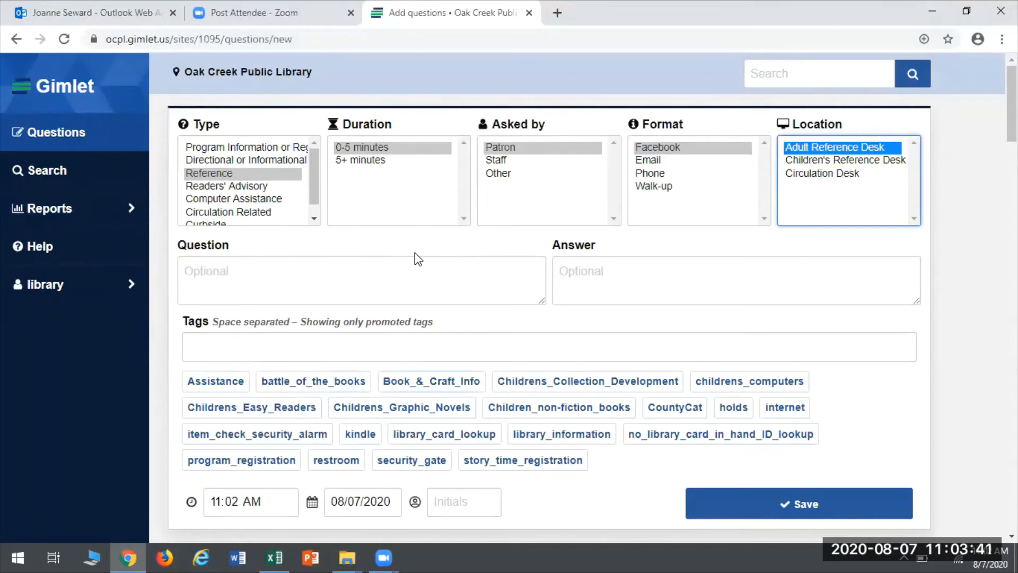
# Switch back to Excel and examine the Reference Raw Data table at its last rows and its first rows
pyautogui.click(277, 557)
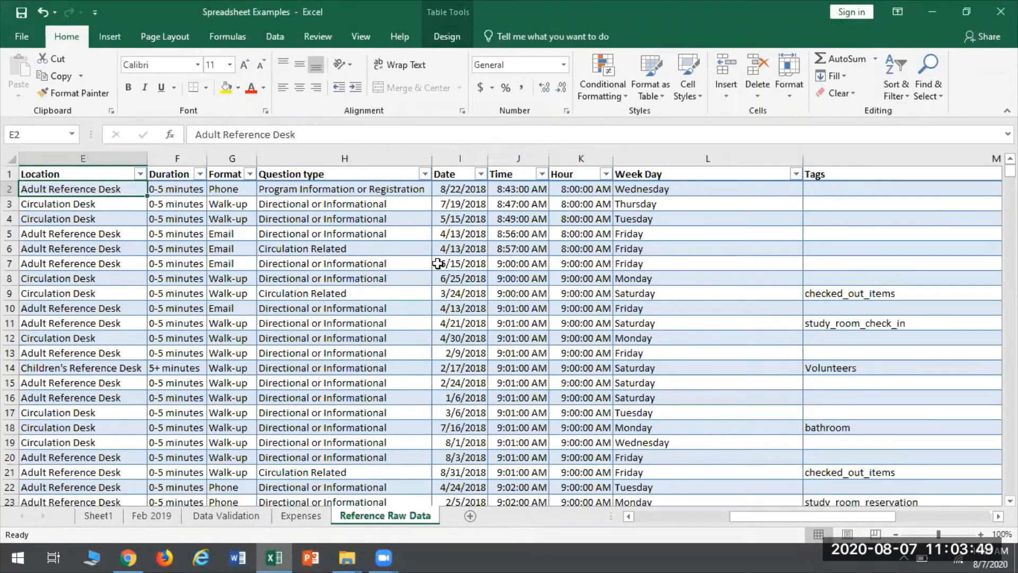
pyautogui.click(385, 308)
pyautogui.moveTo(1010, 170); pyautogui.dragTo(1009, 488)
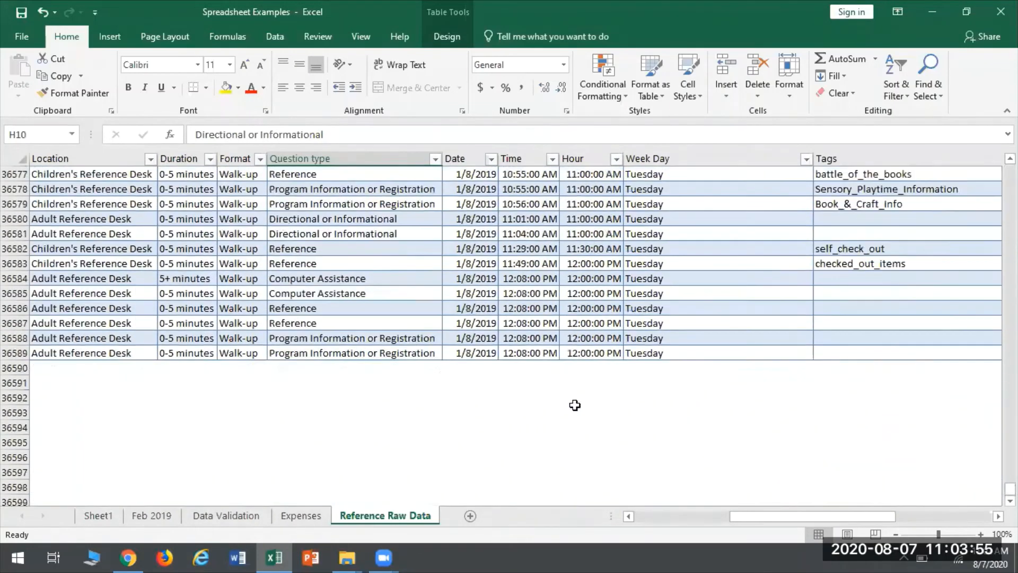
pyautogui.scroll(1, 325, 364)
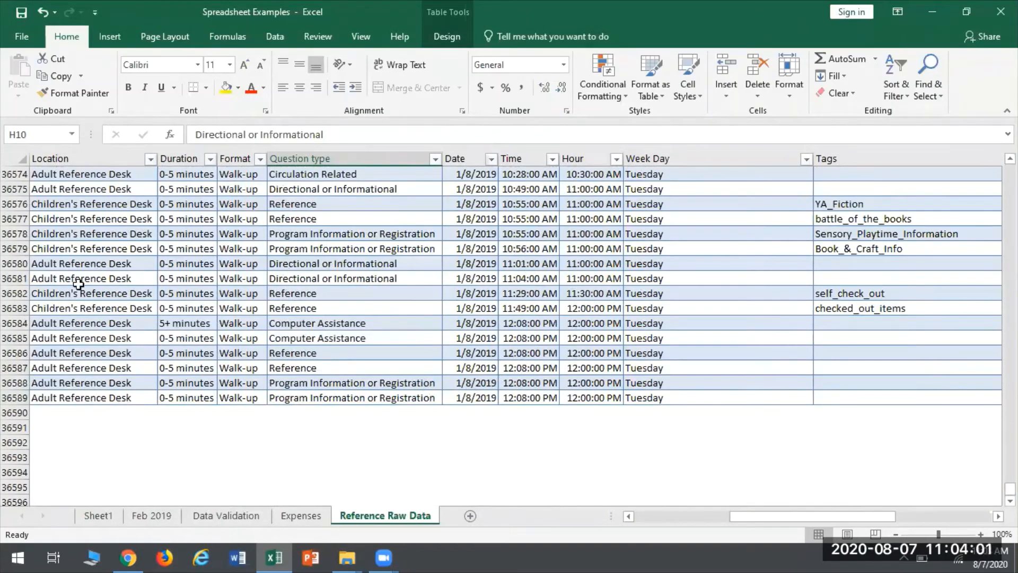
pyautogui.scroll(1, 417, 329)
pyautogui.scroll(20, 417, 329)
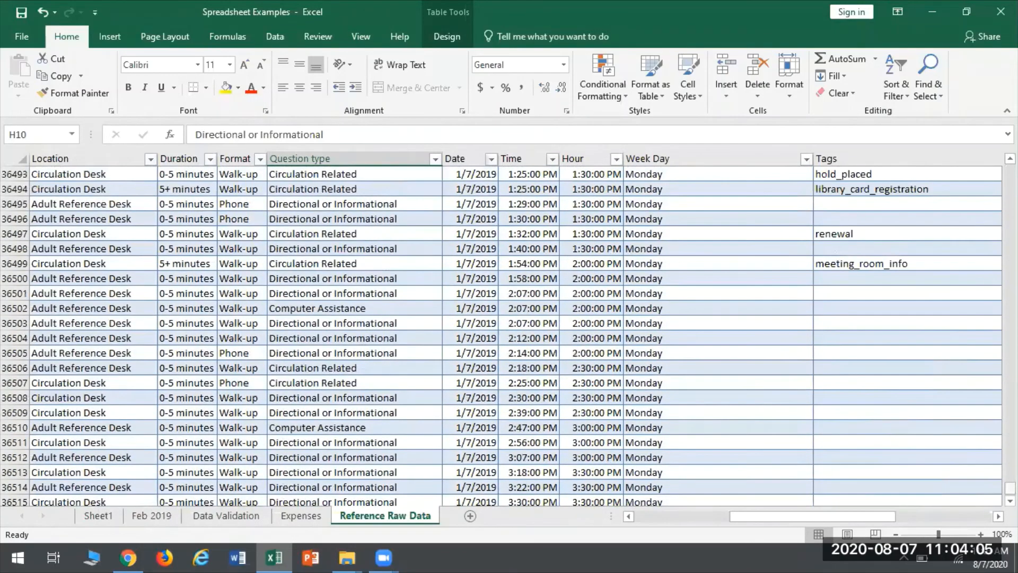
pyautogui.moveTo(1010, 488); pyautogui.dragTo(1001, 153)
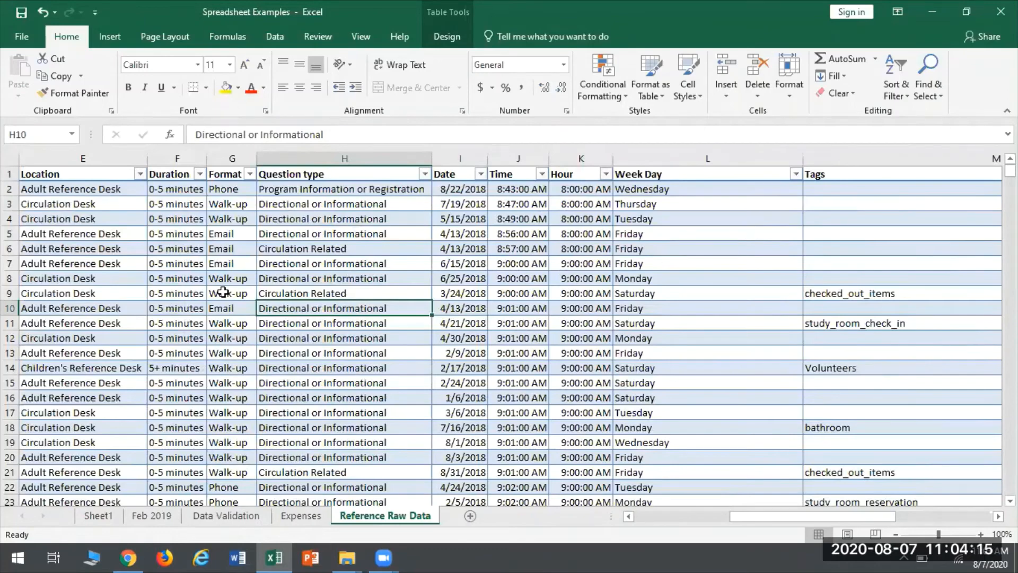
# Check which filter choices the Date and Location columns of the raw data table offer
pyautogui.click(477, 189)
pyautogui.click(480, 174)
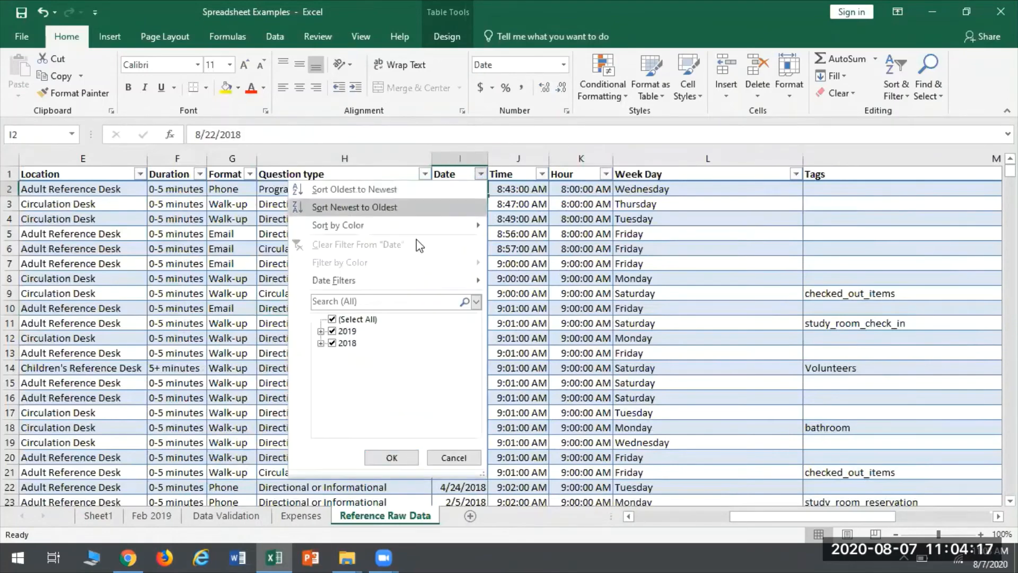
pyautogui.click(392, 457)
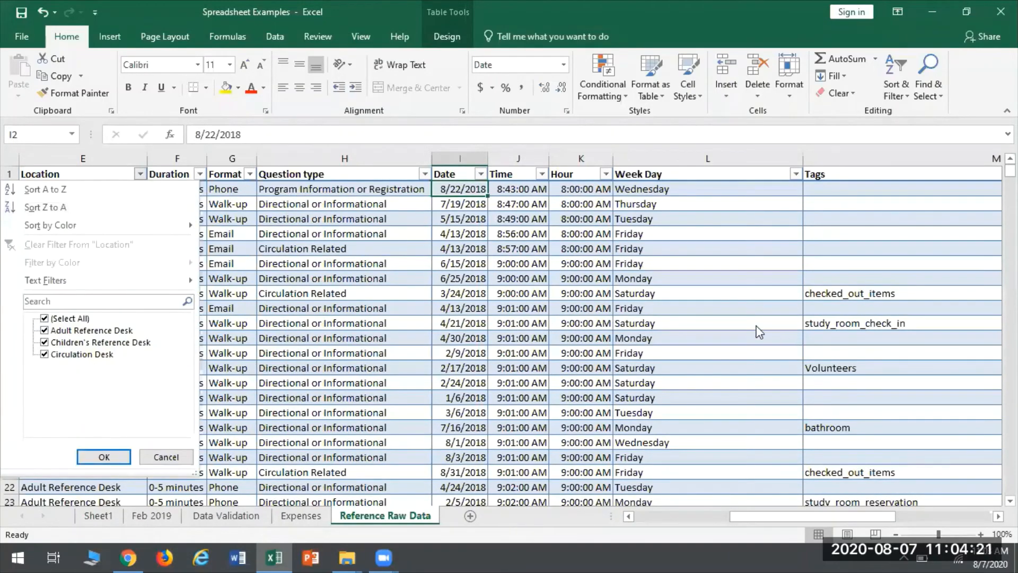
pyautogui.click(104, 456)
pyautogui.click(399, 269)
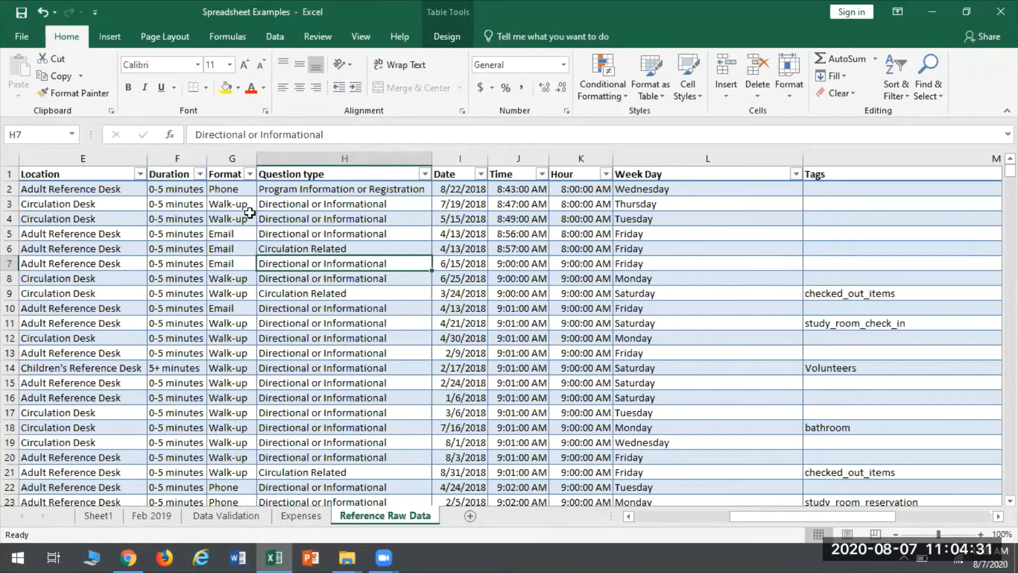
# Create a PivotTable from the reference raw data table on a new worksheet
pyautogui.click(218, 232)
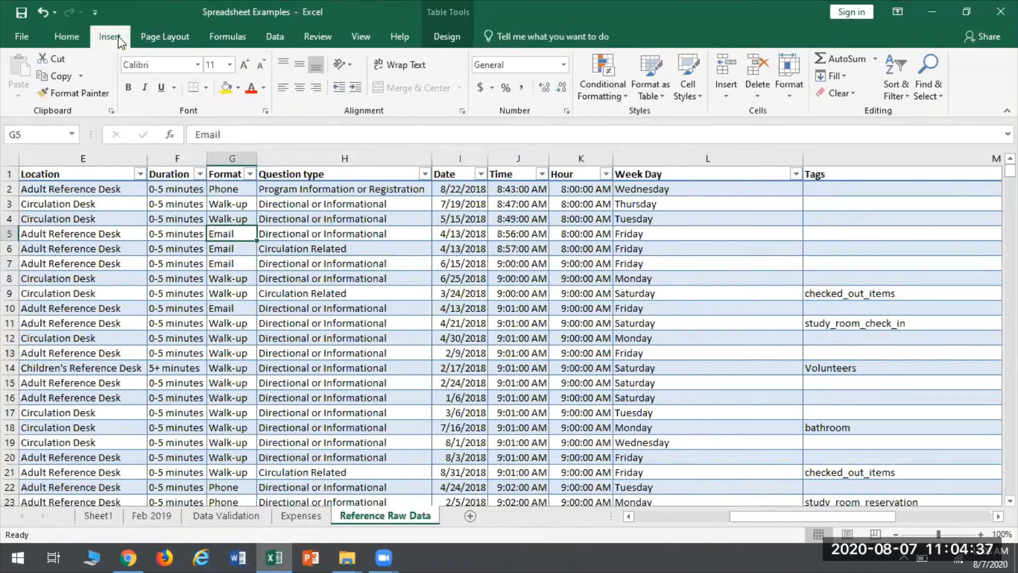
pyautogui.click(113, 34)
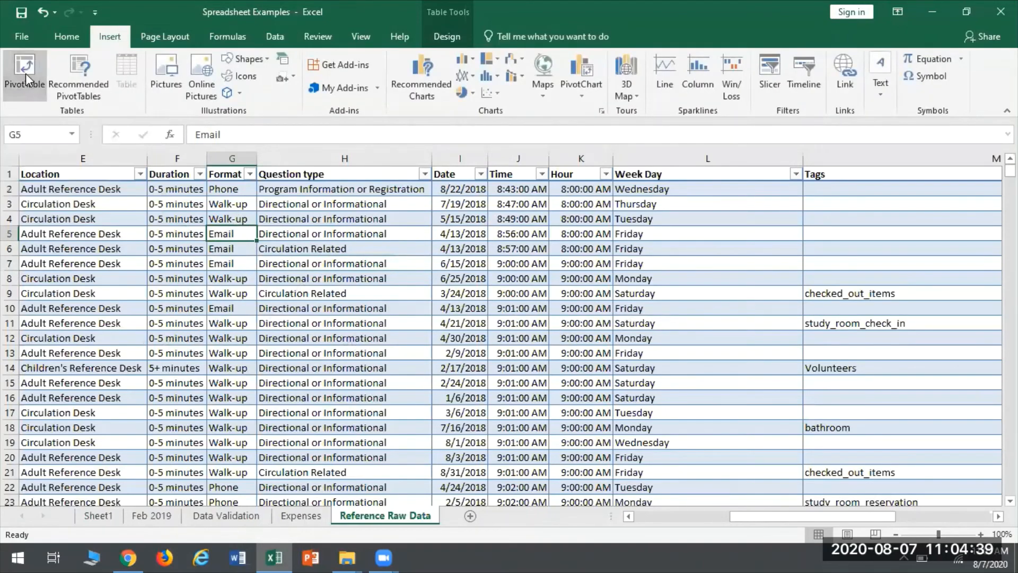
pyautogui.click(25, 75)
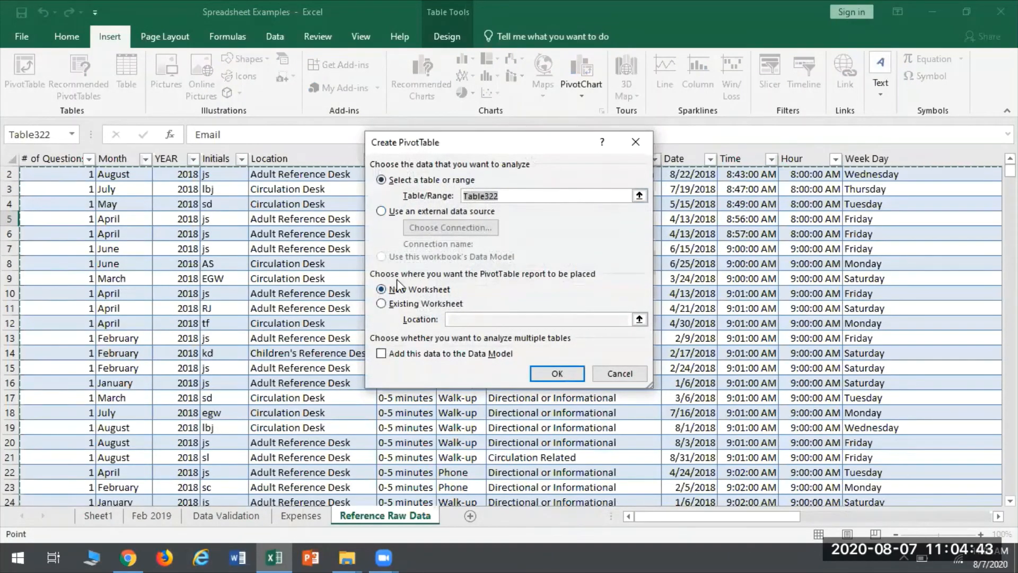
pyautogui.click(551, 375)
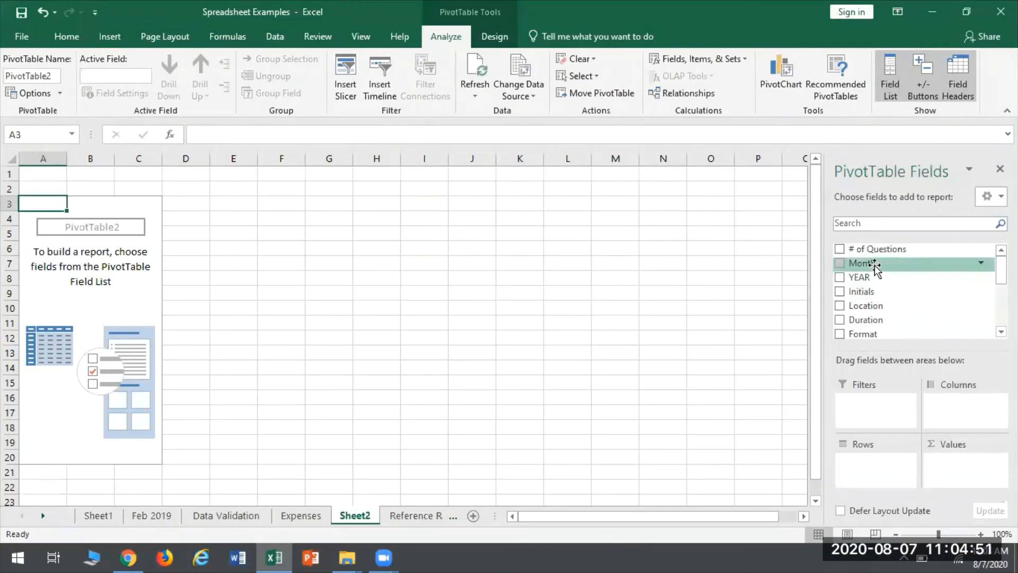
# Set Month as the PivotTable's report filter and Question type as its column field
pyautogui.moveTo(867, 263); pyautogui.dragTo(873, 409)
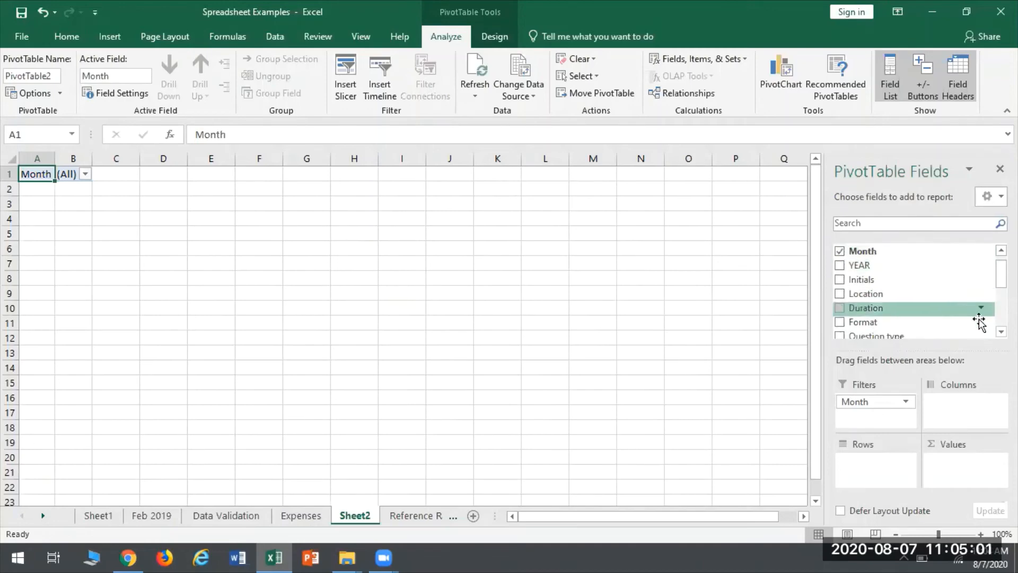
pyautogui.scroll(-1, 929, 297)
pyautogui.moveTo(907, 313); pyautogui.dragTo(958, 411)
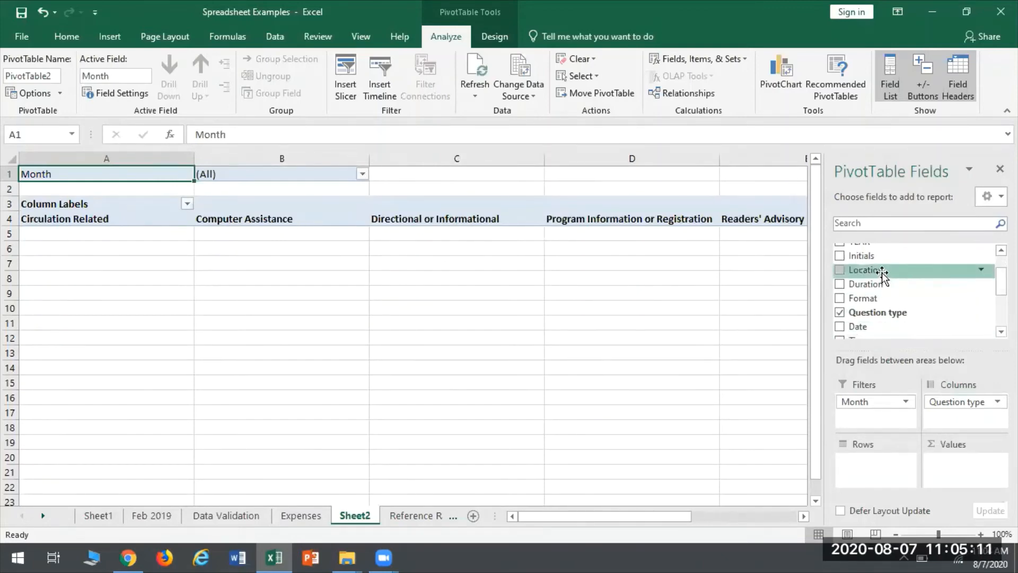
# Add Location to the PivotTable rows, with Duration nested beneath it
pyautogui.moveTo(865, 269); pyautogui.dragTo(868, 468)
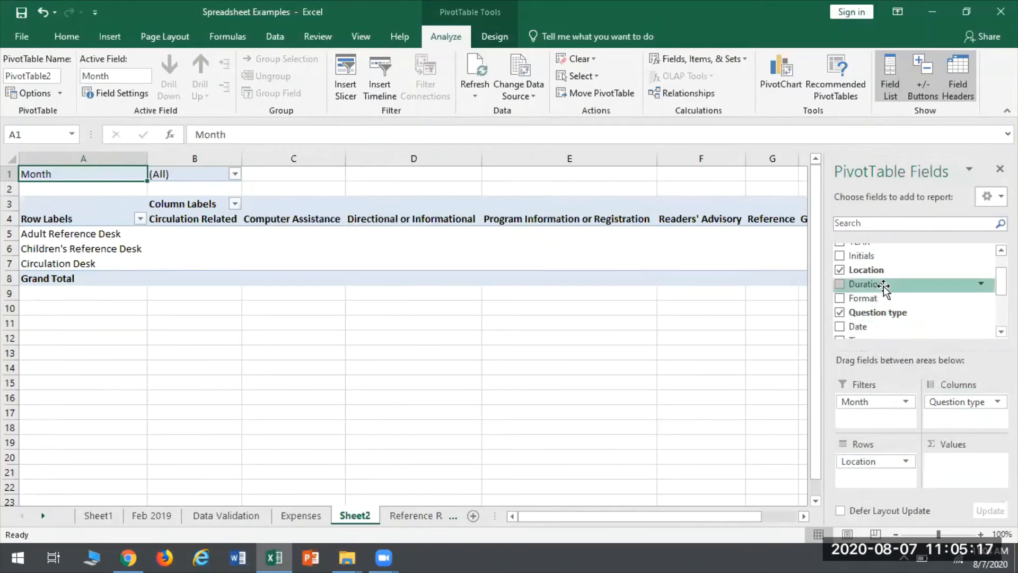
pyautogui.moveTo(866, 284); pyautogui.dragTo(870, 477)
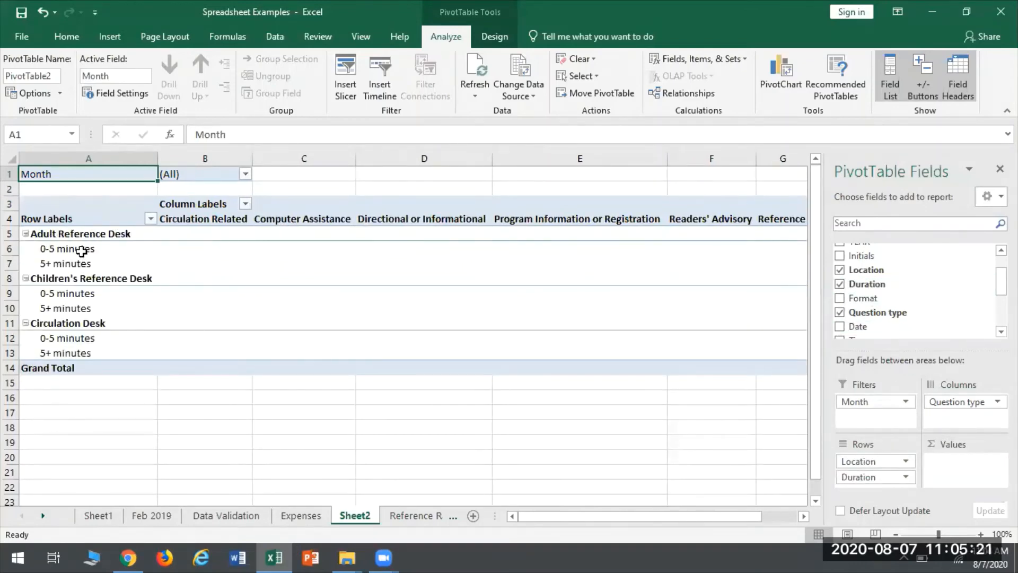
pyautogui.click(85, 249)
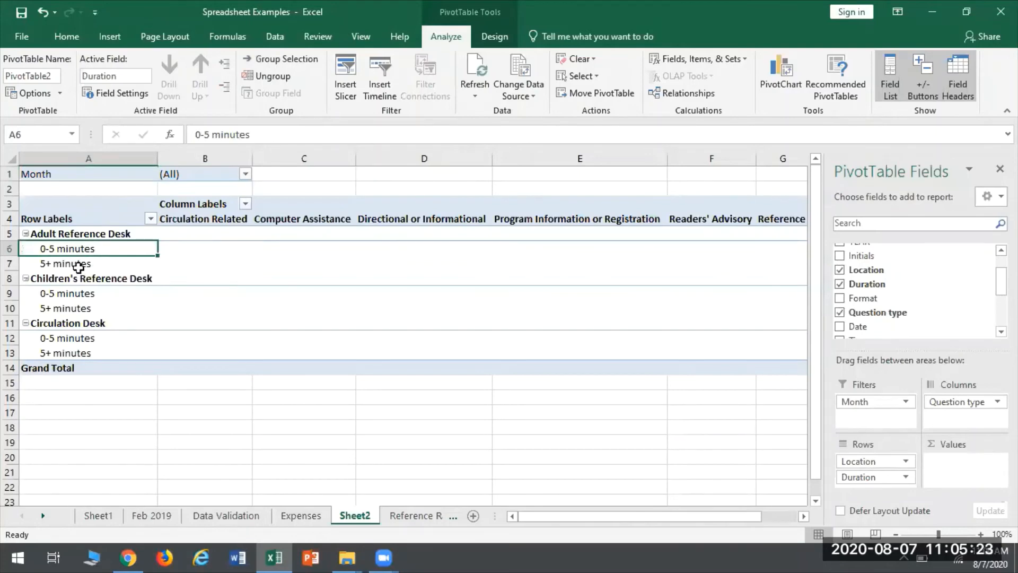
pyautogui.click(78, 265)
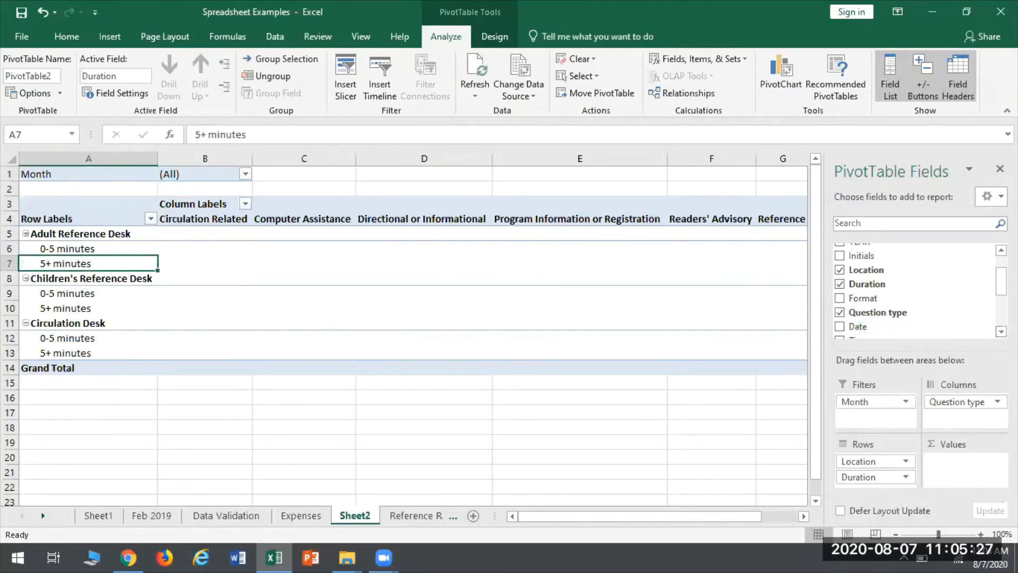
# Add # of Questions to the PivotTable as the summed value field
pyautogui.scroll(1, 856, 255)
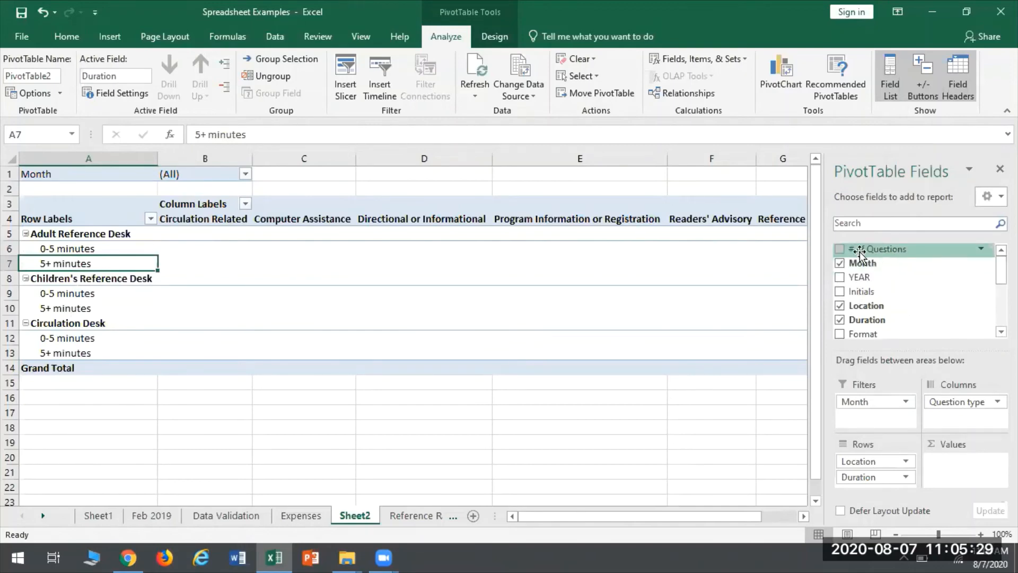
pyautogui.moveTo(857, 255); pyautogui.dragTo(964, 476)
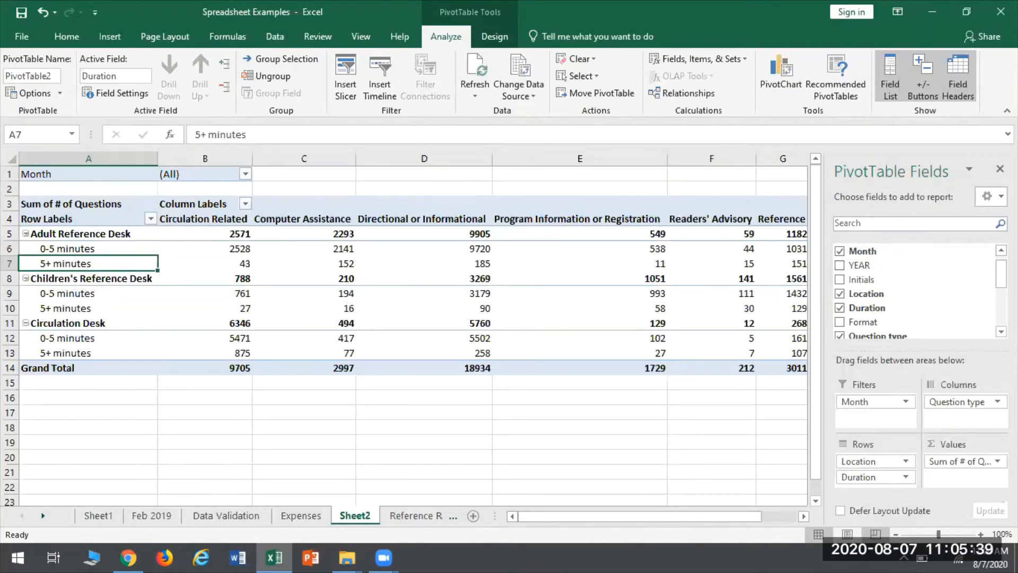
pyautogui.click(896, 534)
pyautogui.click(896, 534)
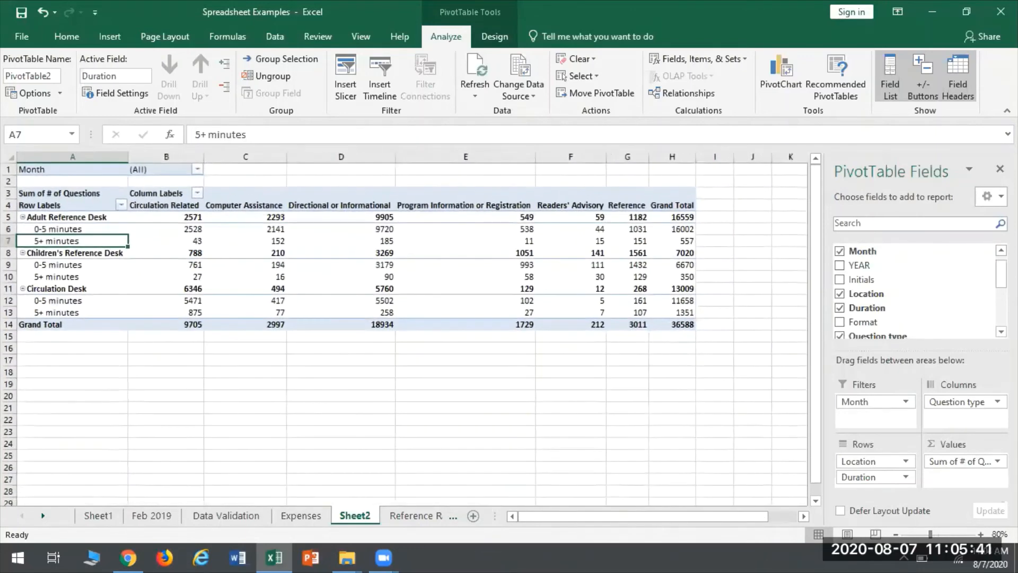
pyautogui.click(980, 534)
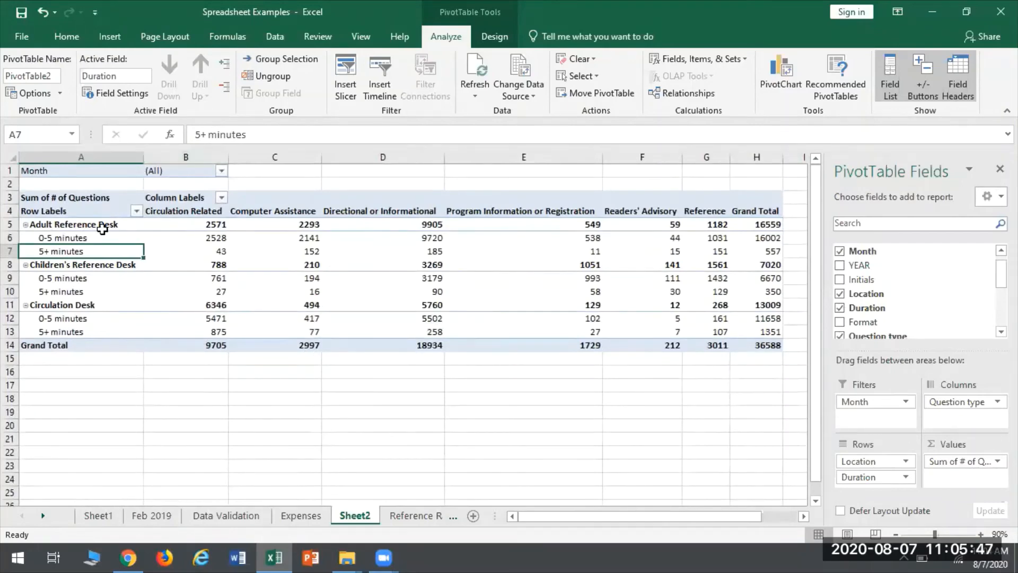
# Examine the Circulation Related counts for each desk and their grand total, and compare the summary with the Reference Raw Data sheet
pyautogui.click(175, 228)
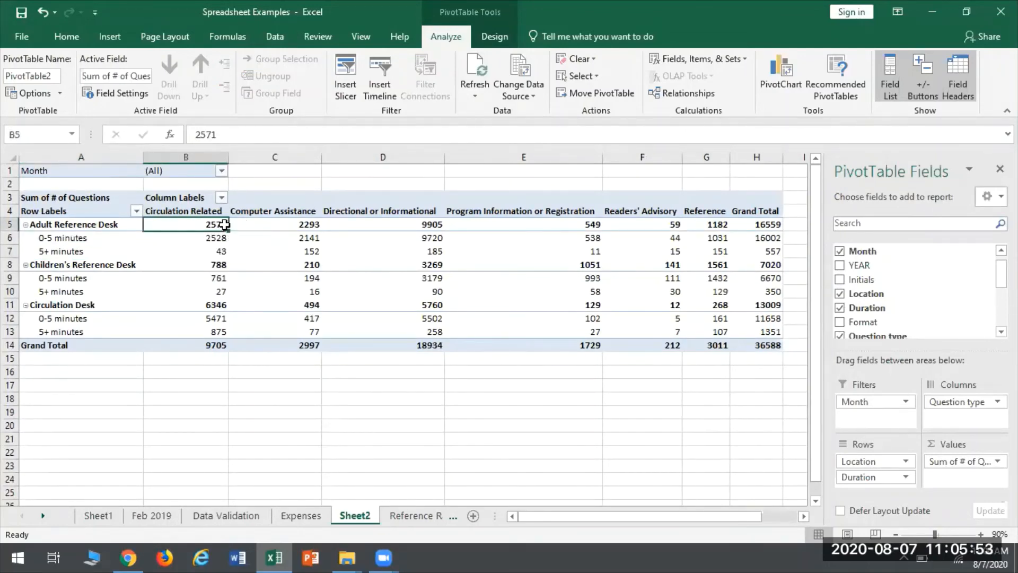
pyautogui.click(192, 267)
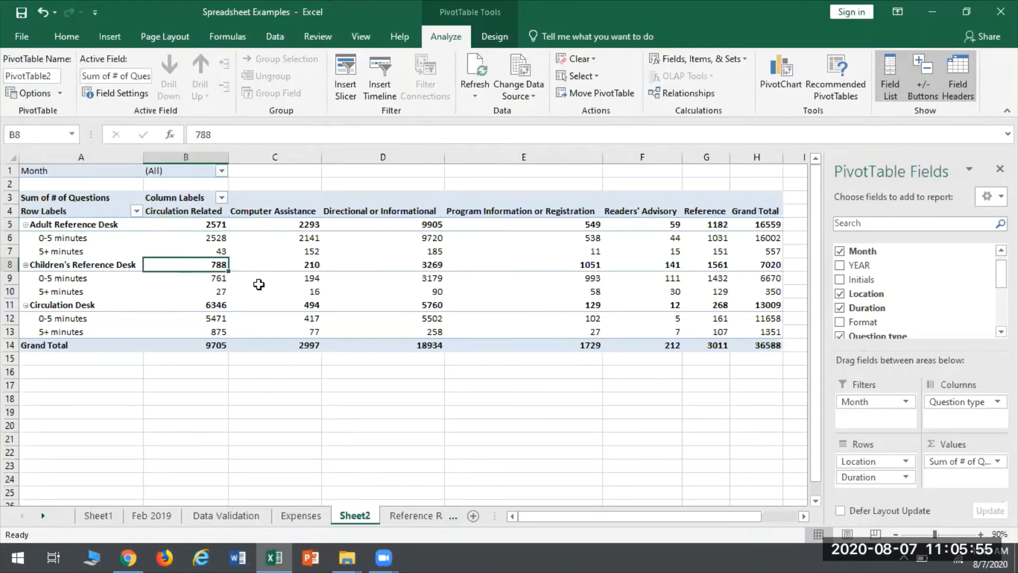
pyautogui.click(166, 306)
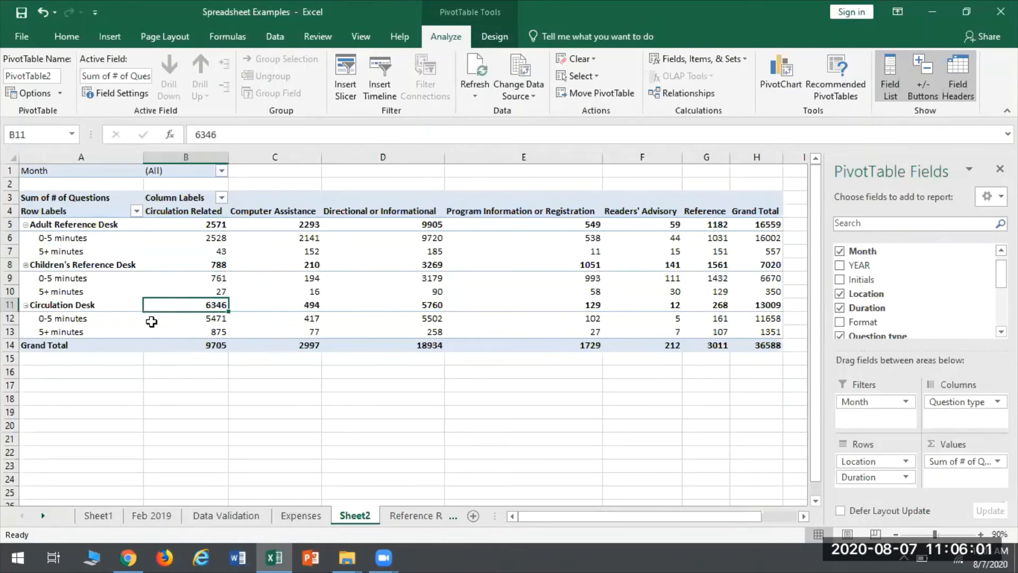
pyautogui.click(209, 346)
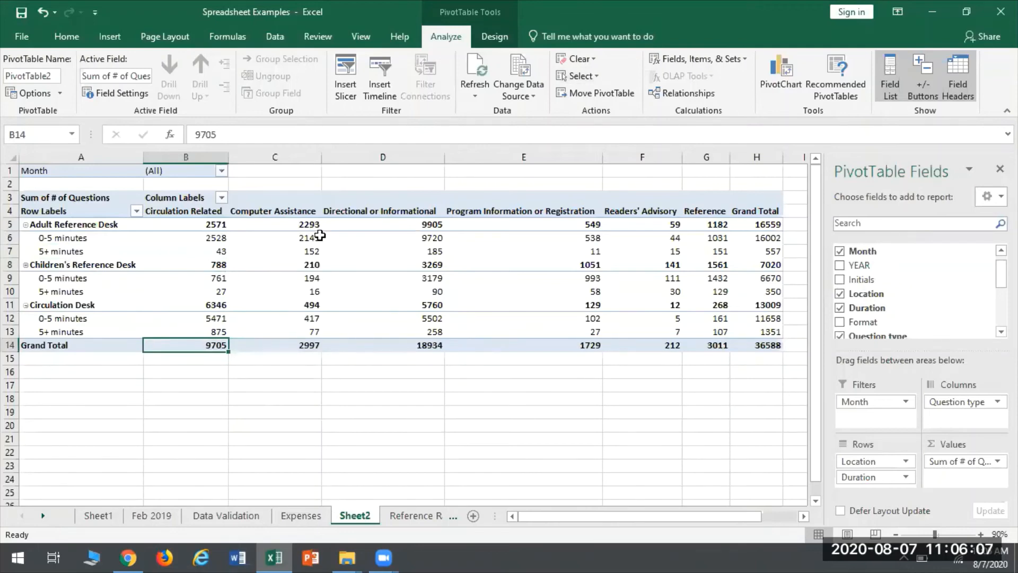
pyautogui.moveTo(412, 276)
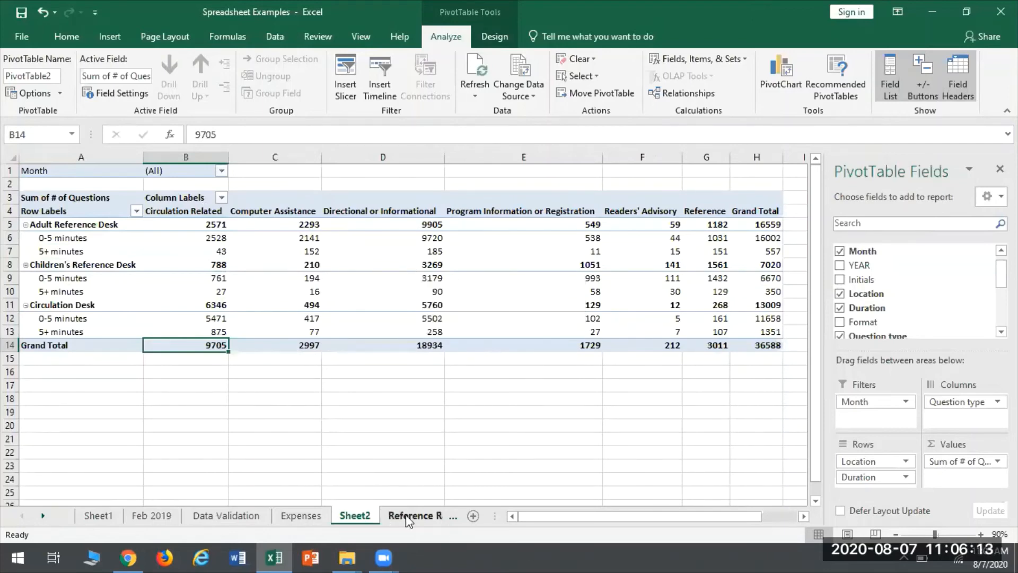
pyautogui.hotkey('ctrl', 'pagedown')
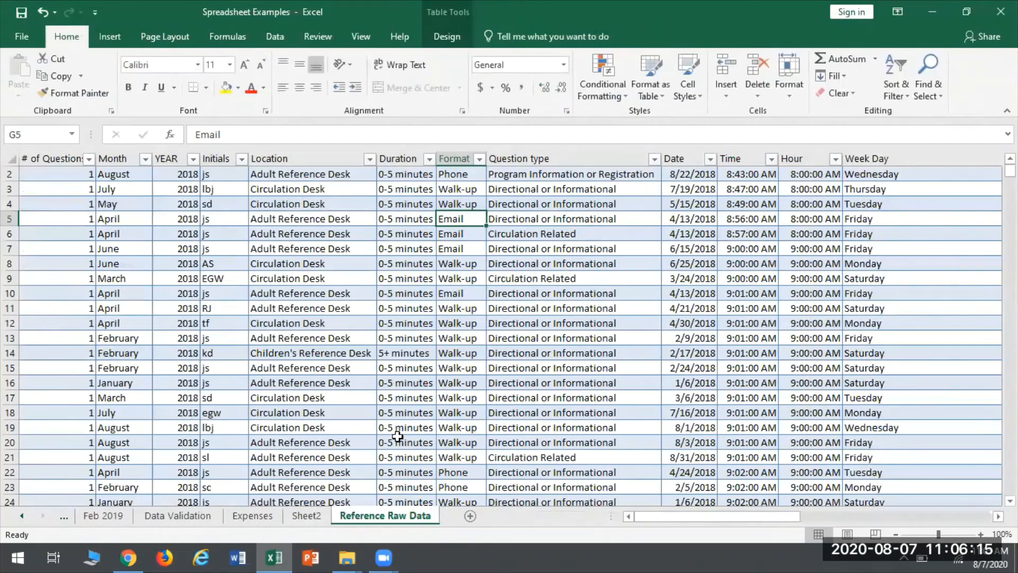
pyautogui.click(307, 516)
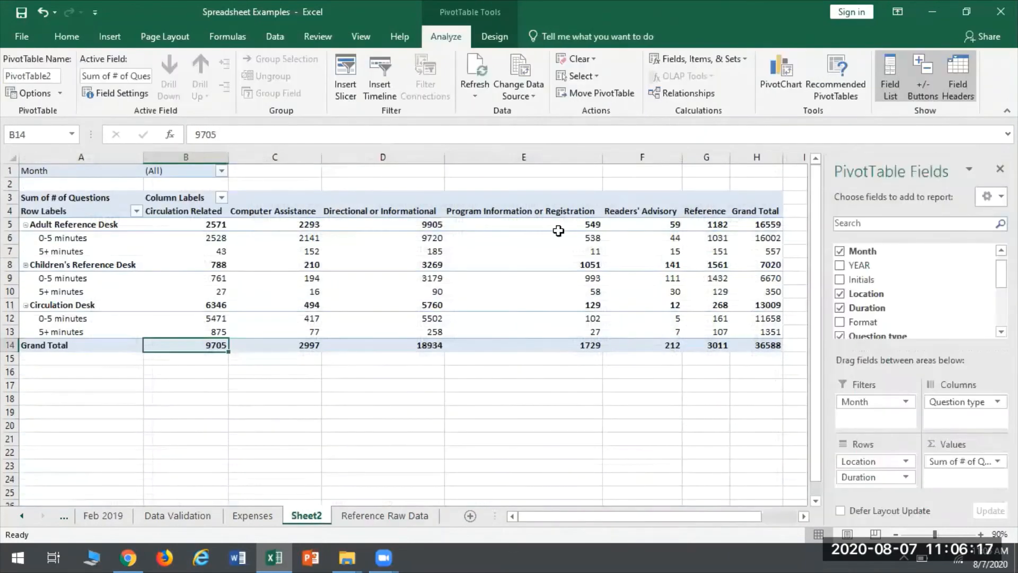
pyautogui.moveTo(559, 230)
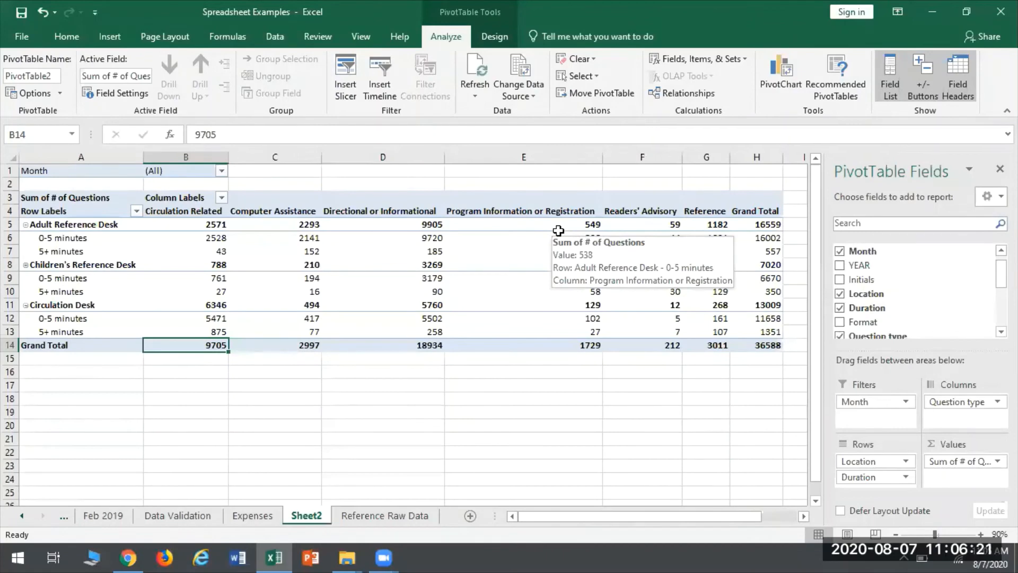
# Filter the PivotTable by Month to January only
pyautogui.click(221, 172)
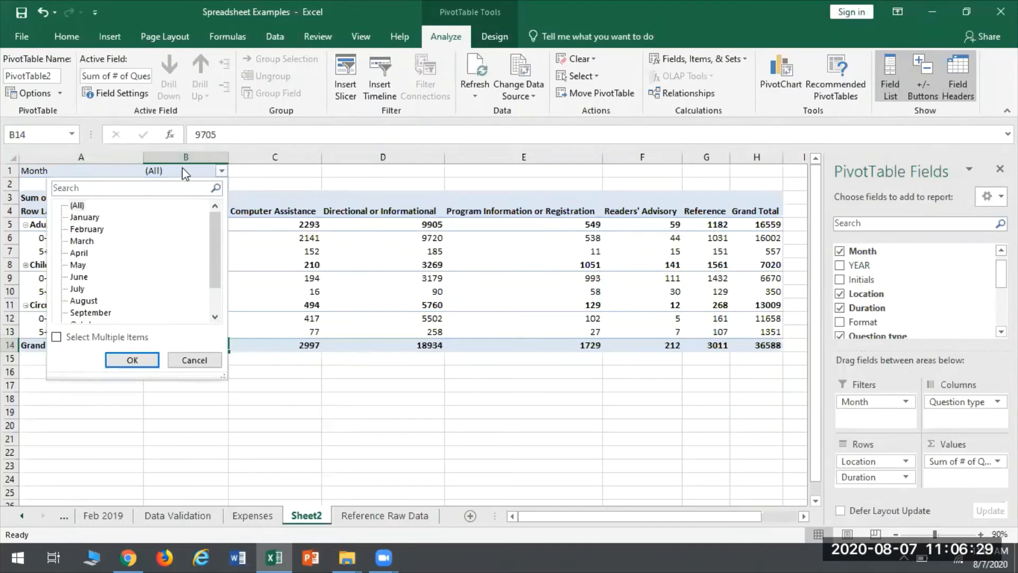
pyautogui.click(85, 218)
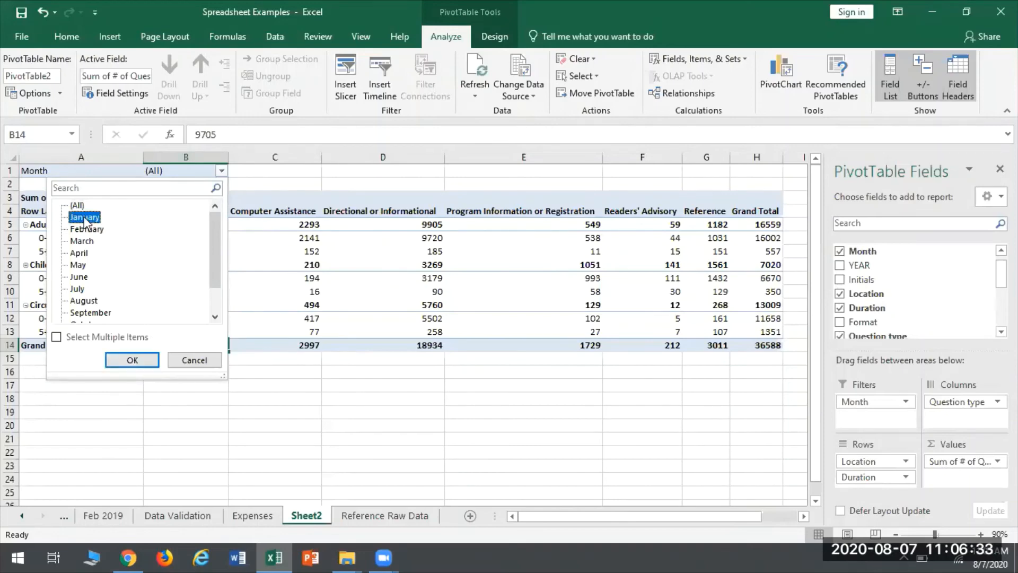
pyautogui.click(135, 361)
pyautogui.click(85, 218)
pyautogui.click(136, 360)
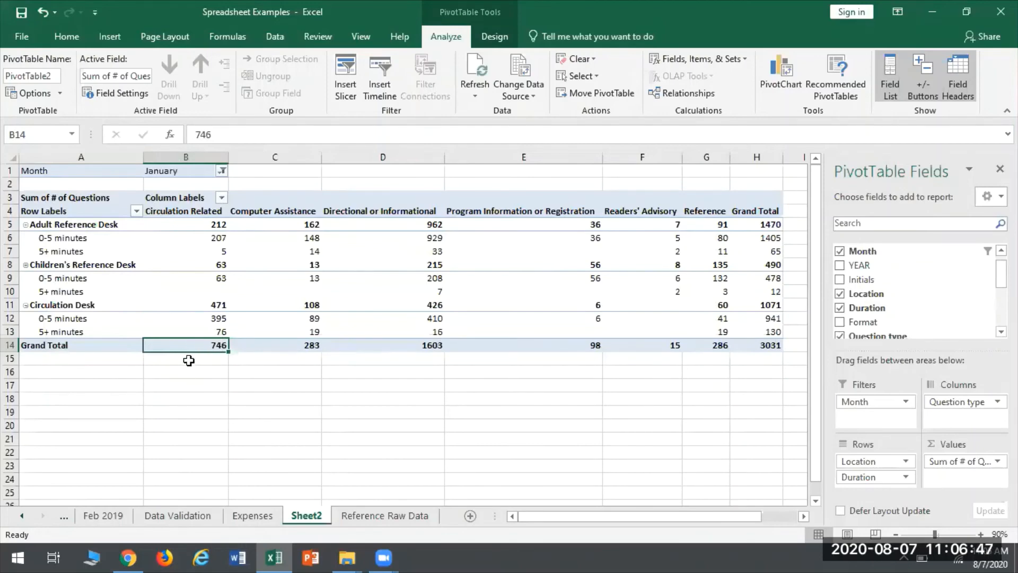
# Allow multiple items in the Month filter and include February and March along with January
pyautogui.click(223, 170)
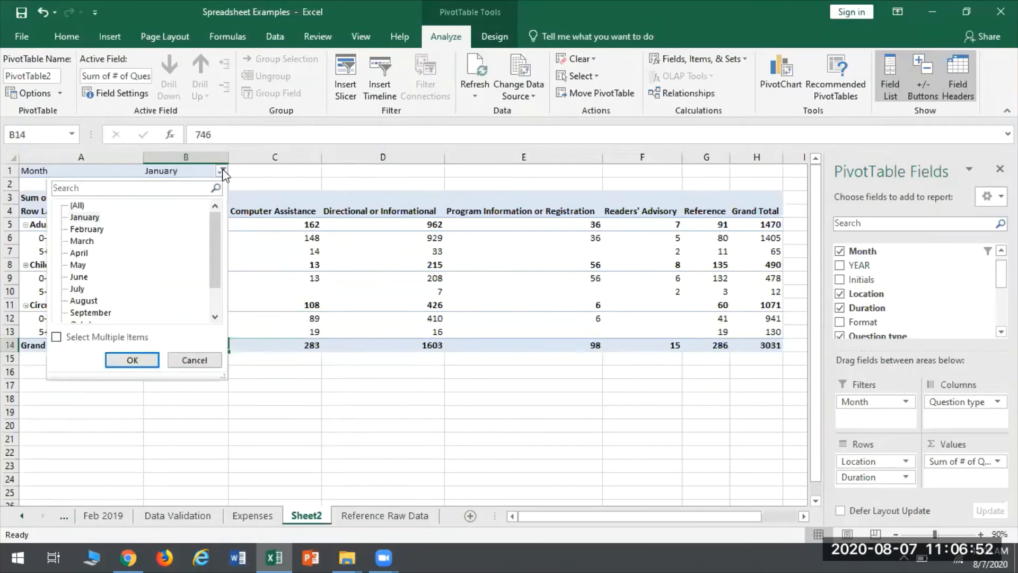
pyautogui.click(56, 338)
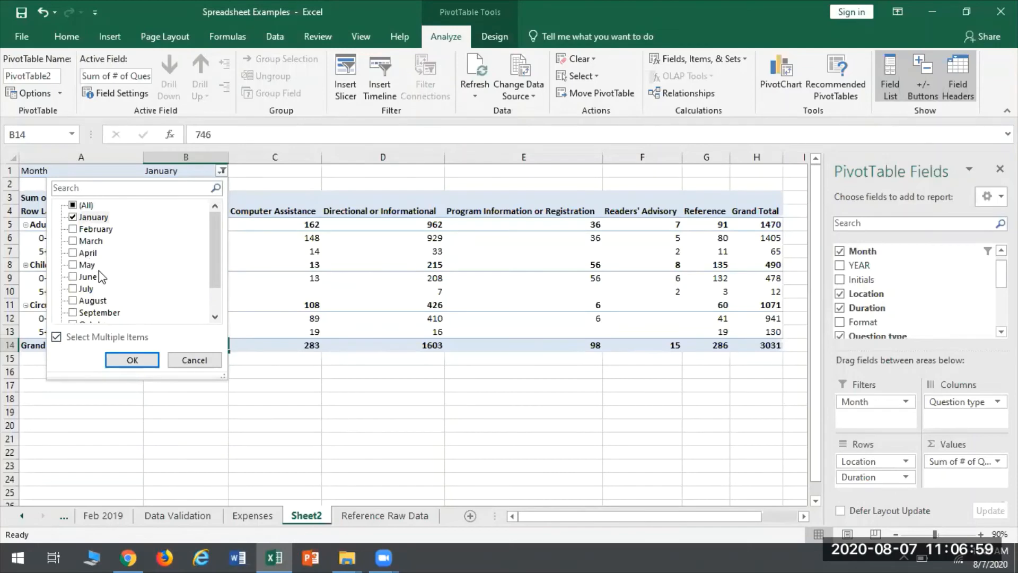
pyautogui.click(73, 230)
pyautogui.click(74, 242)
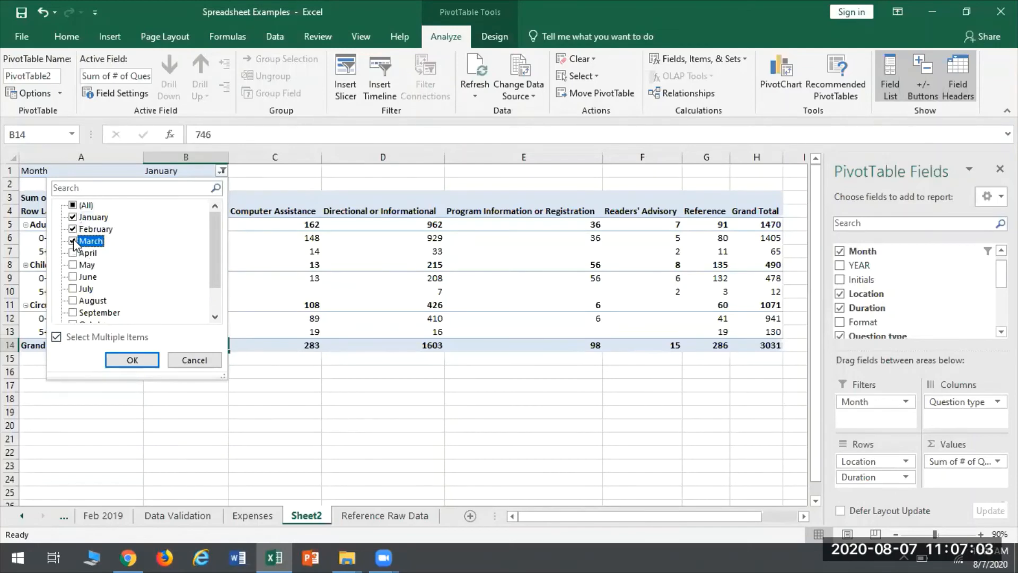
pyautogui.click(132, 360)
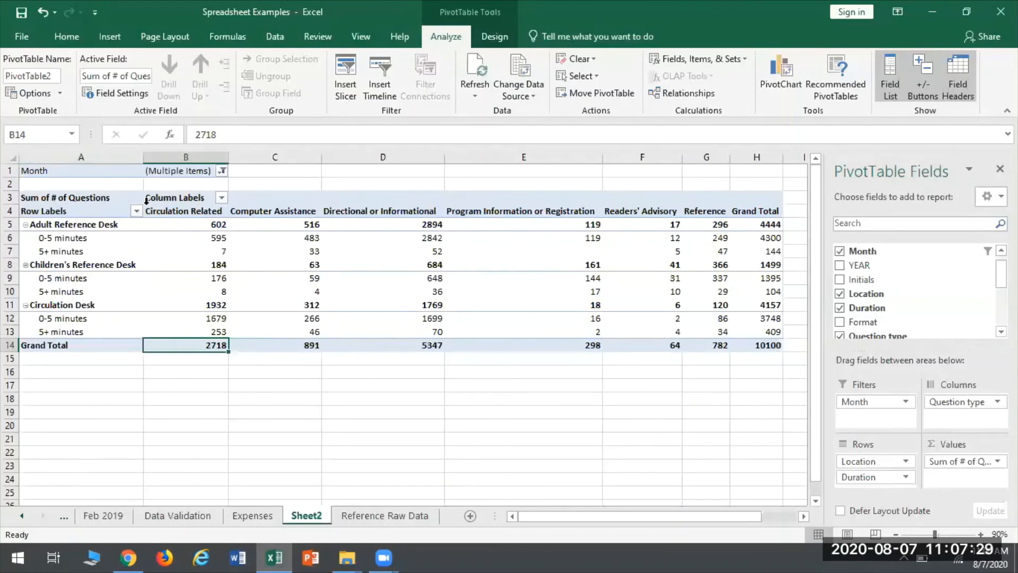
# Filter the PivotTable's Question type columns to Reference only
pyautogui.click(221, 198)
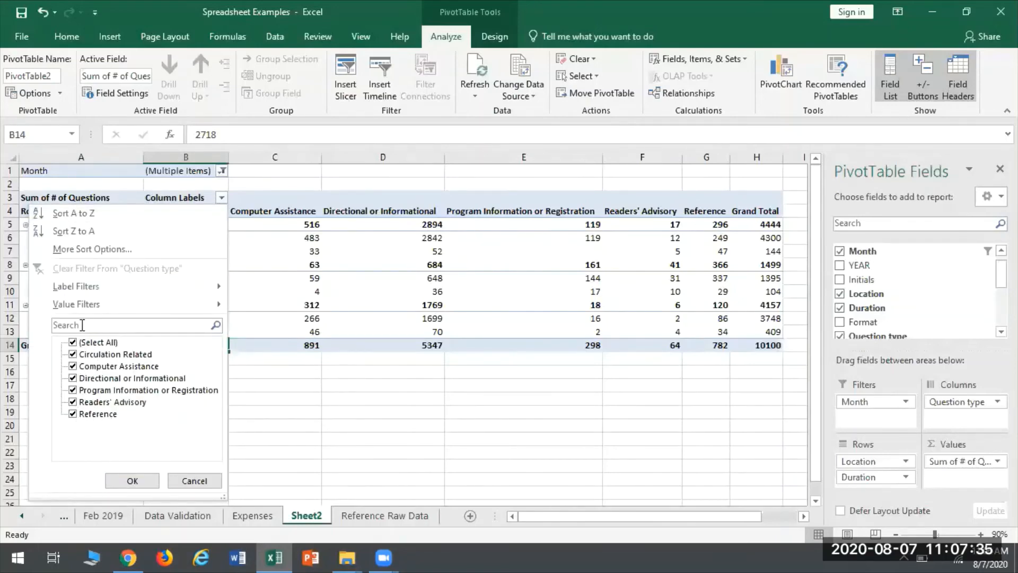
pyautogui.click(73, 342)
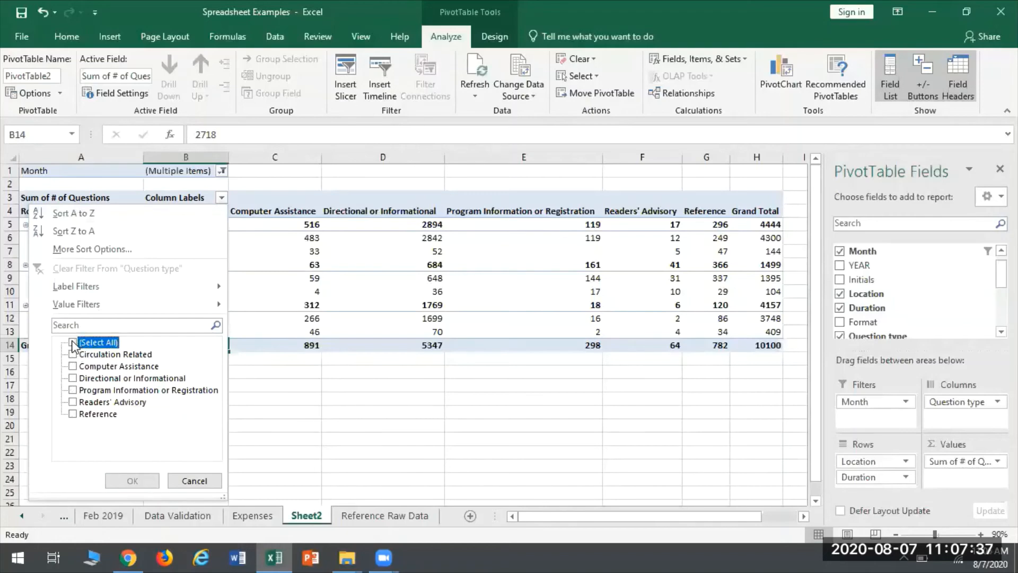
pyautogui.click(73, 414)
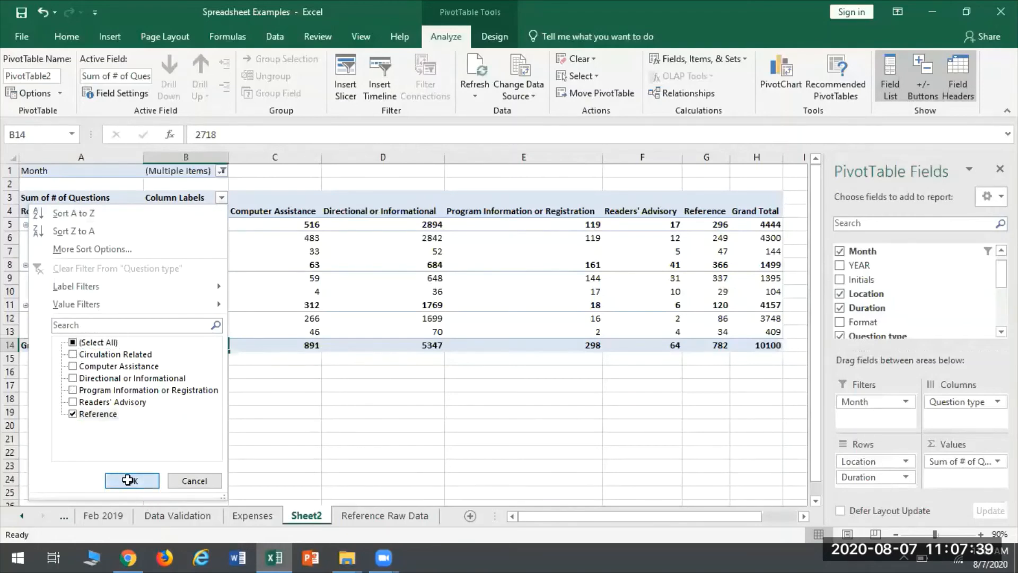
pyautogui.click(128, 480)
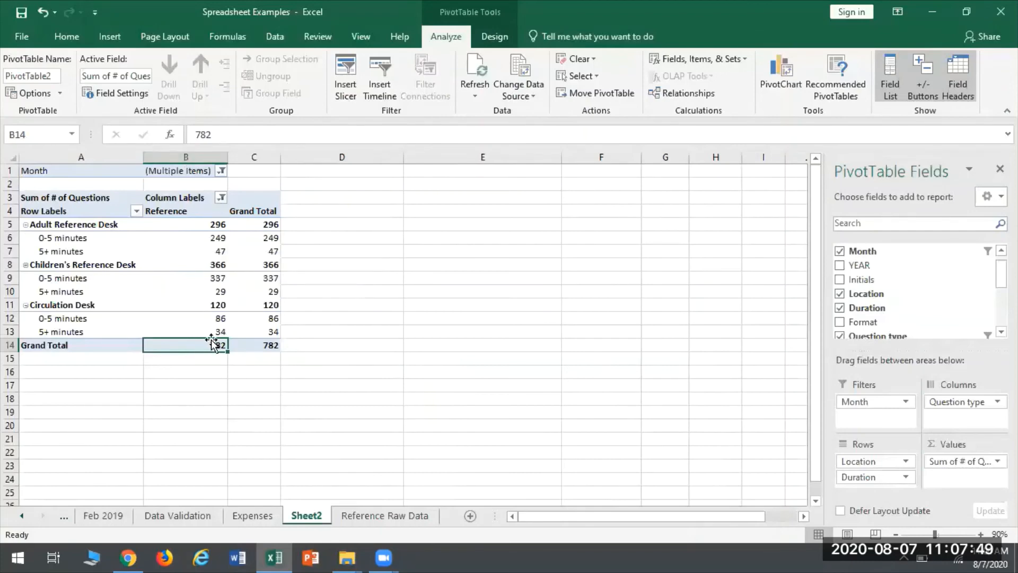
# Set the PivotTable's Month filter to include all months
pyautogui.moveTo(170, 323)
pyautogui.click(220, 172)
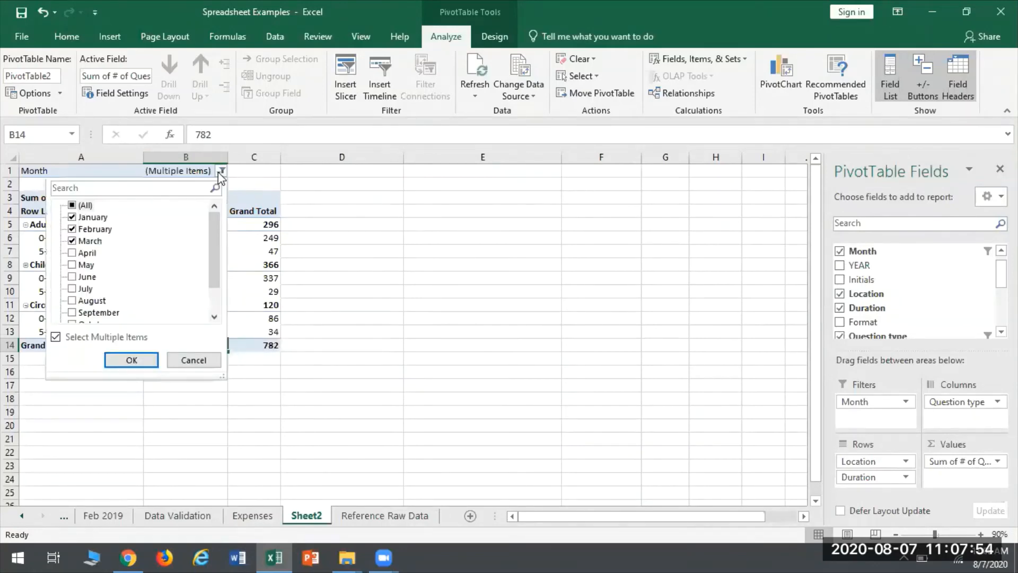
pyautogui.click(73, 205)
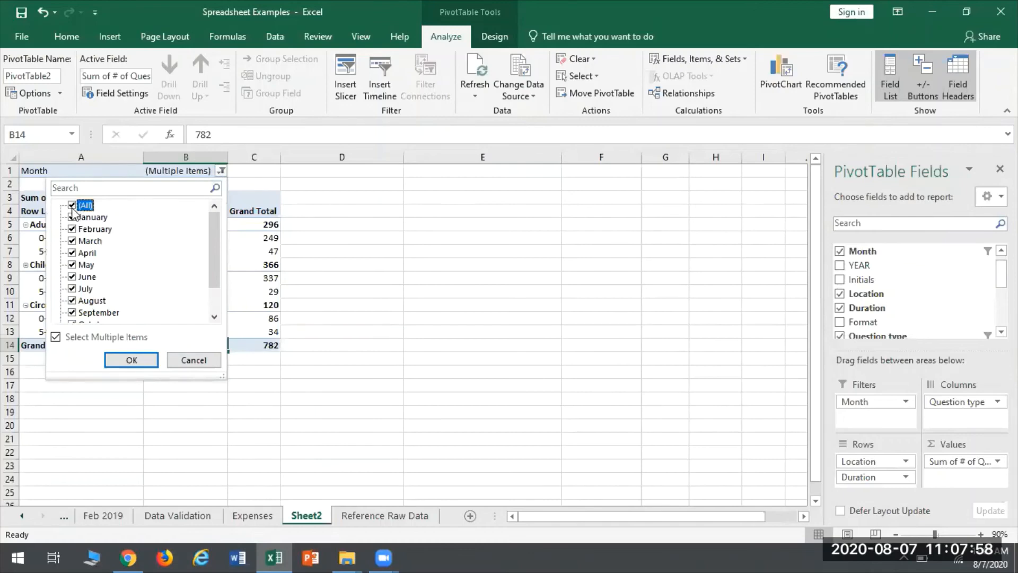
pyautogui.click(131, 359)
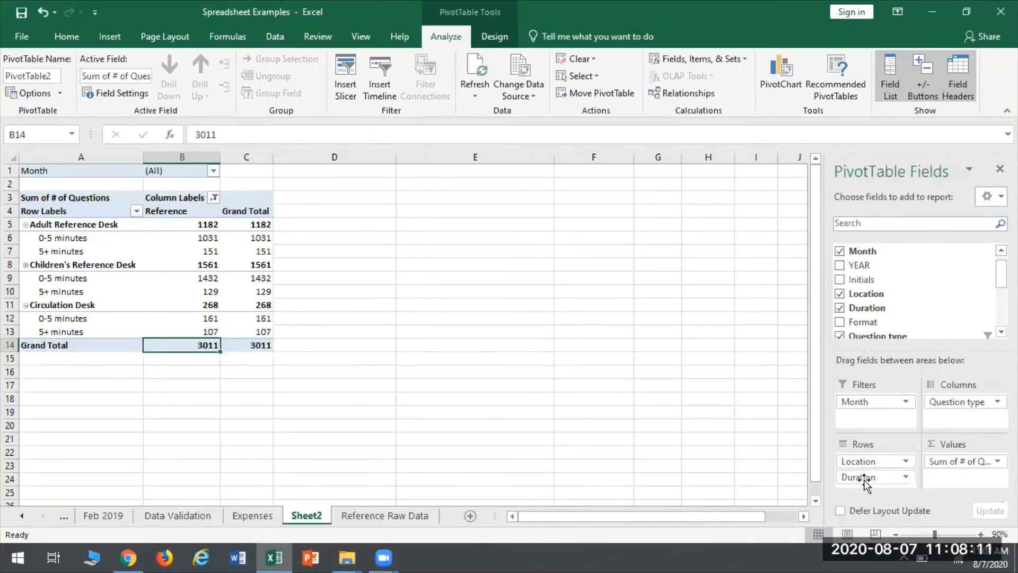
# Rearrange the PivotTable layout so Duration is in the columns and Question type is in the rows beneath Location
pyautogui.moveTo(865, 479); pyautogui.dragTo(955, 417)
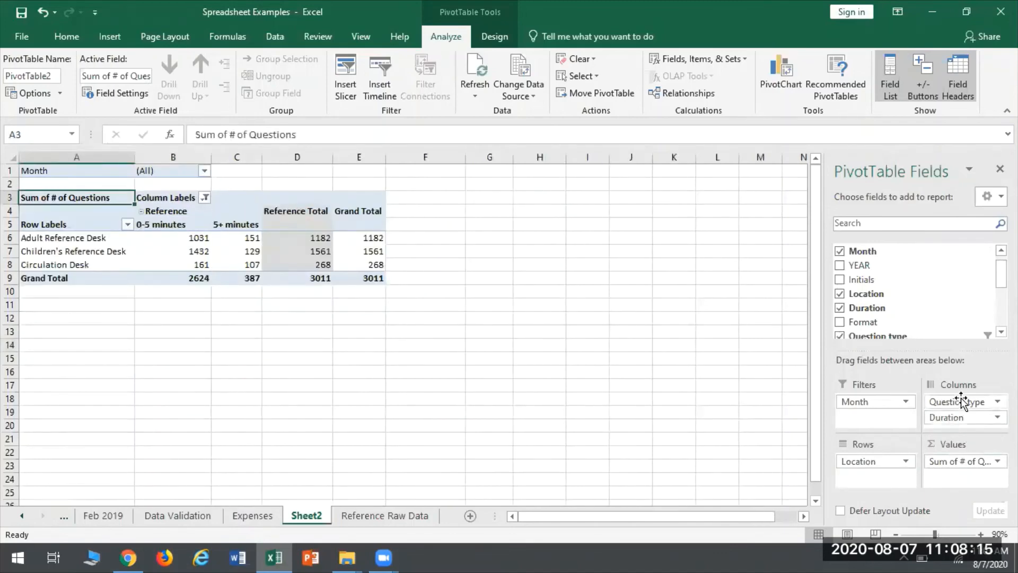
pyautogui.moveTo(966, 402); pyautogui.dragTo(871, 479)
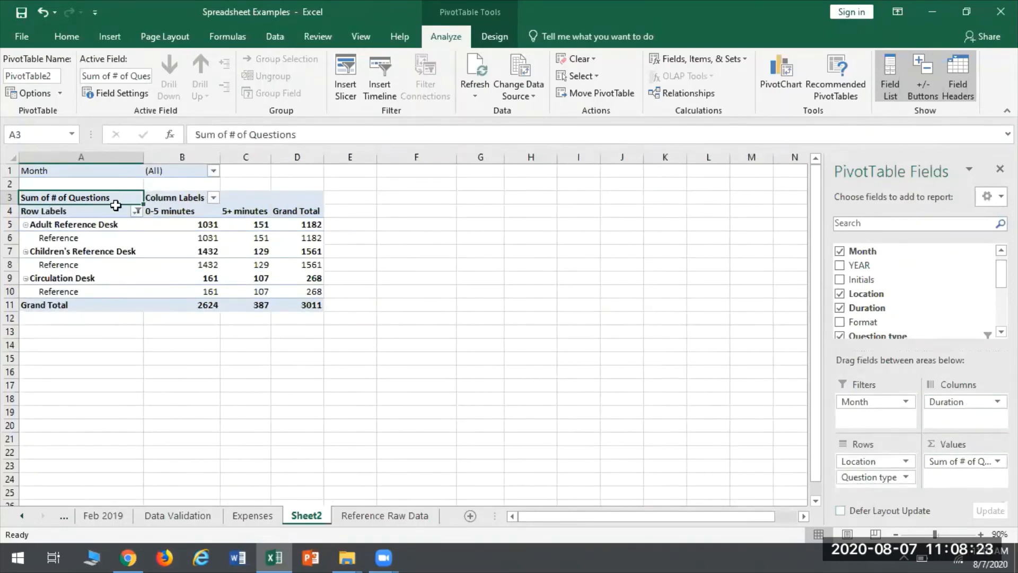
pyautogui.click(136, 211)
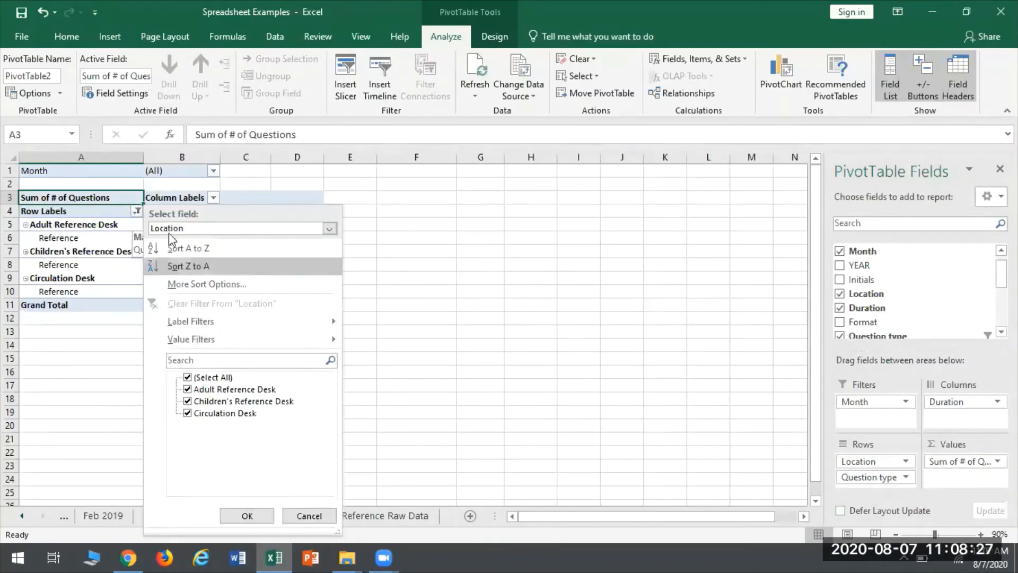
pyautogui.click(138, 215)
pyautogui.click(137, 214)
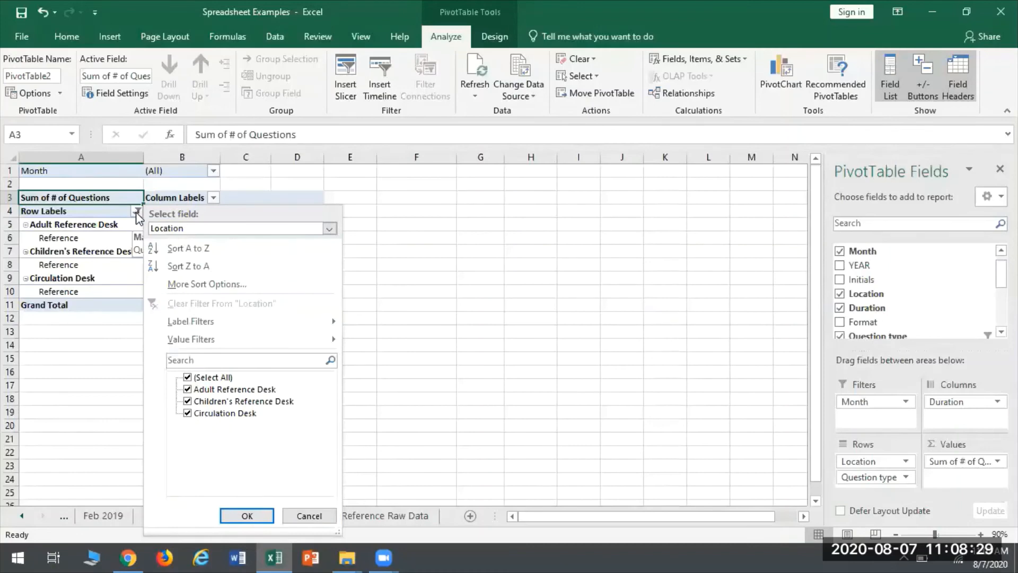
pyautogui.click(137, 210)
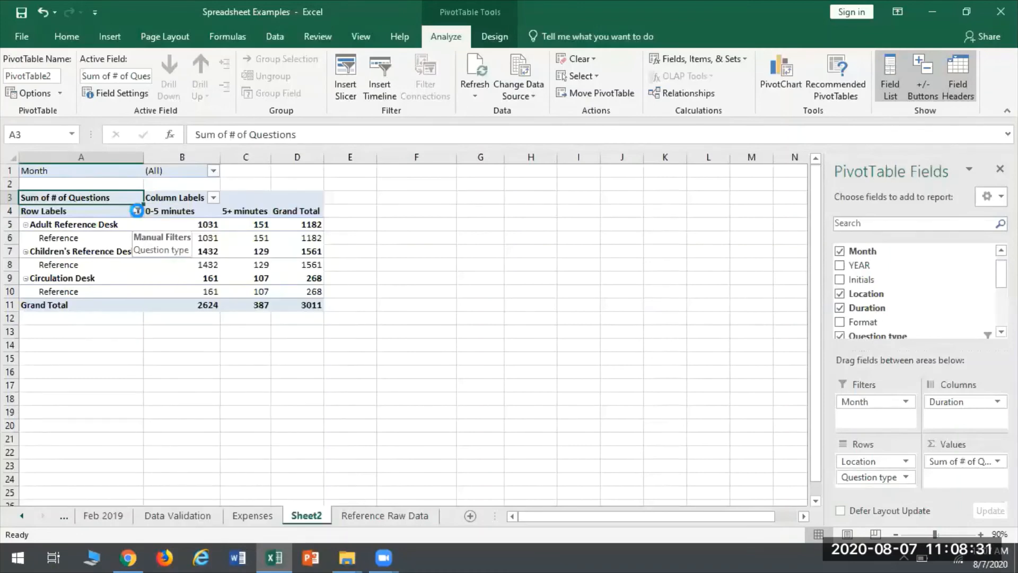
pyautogui.click(137, 211)
# Clear all filters from the PivotTable
pyautogui.click(73, 238)
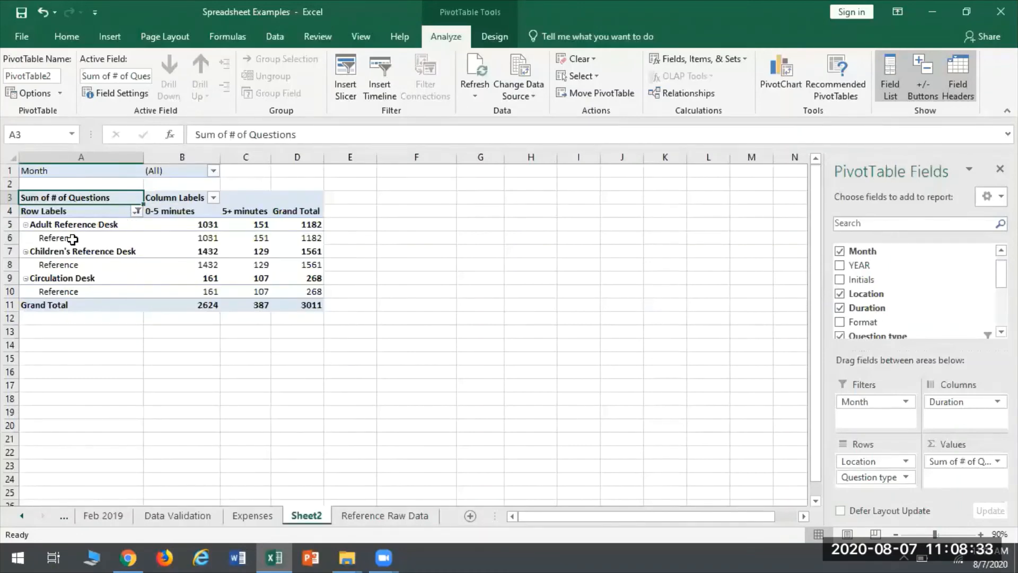
pyautogui.click(72, 238)
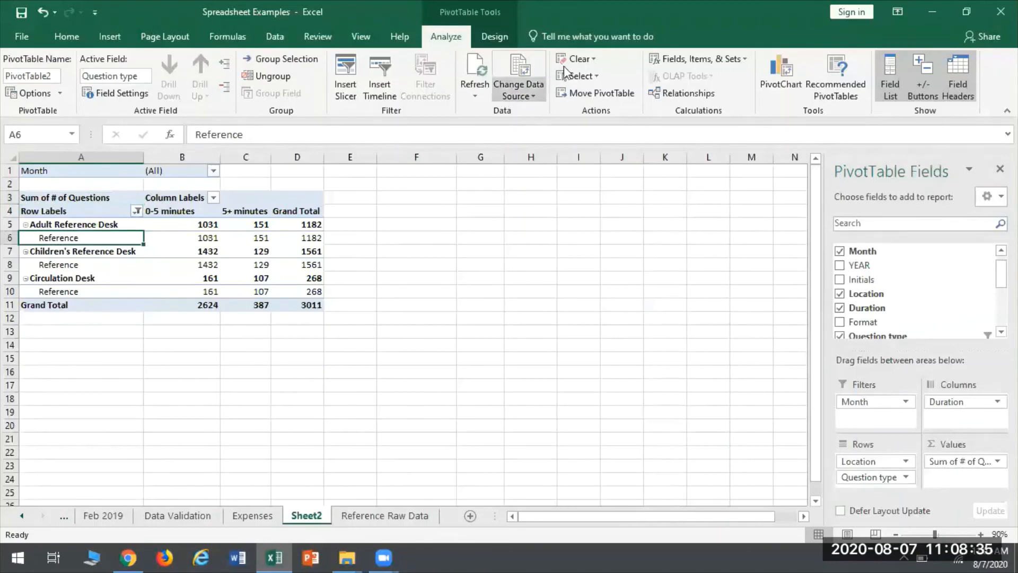
pyautogui.click(576, 58)
pyautogui.click(596, 95)
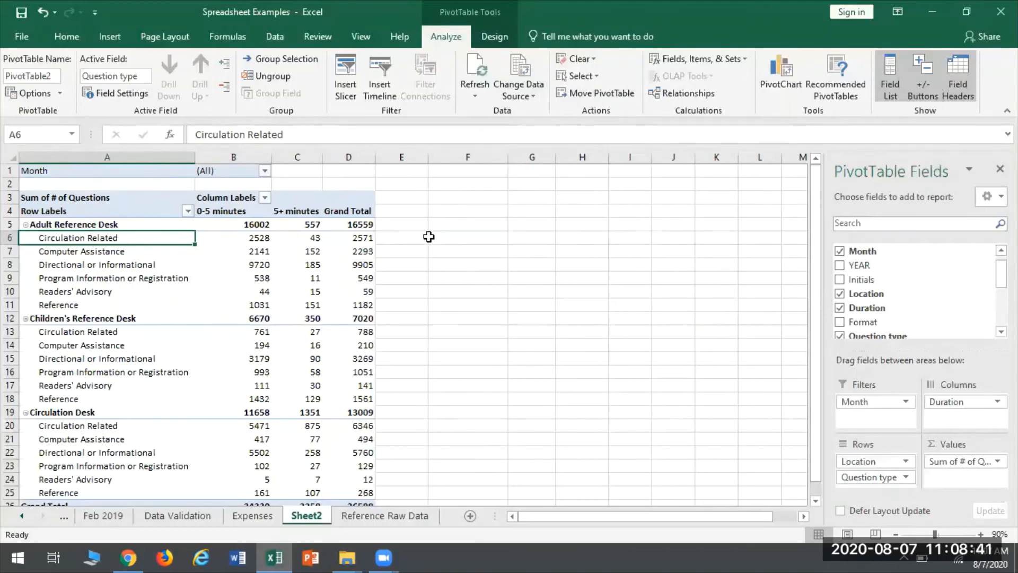
# Examine the question counts for each desk by question type and duration, down to the grand total
pyautogui.click(77, 225)
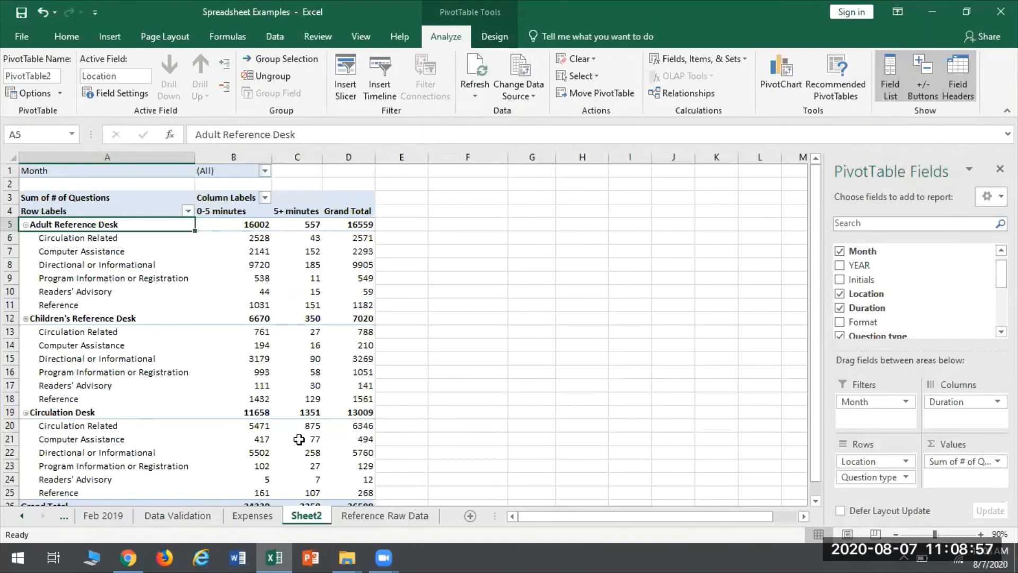
pyautogui.scroll(-1, 197, 398)
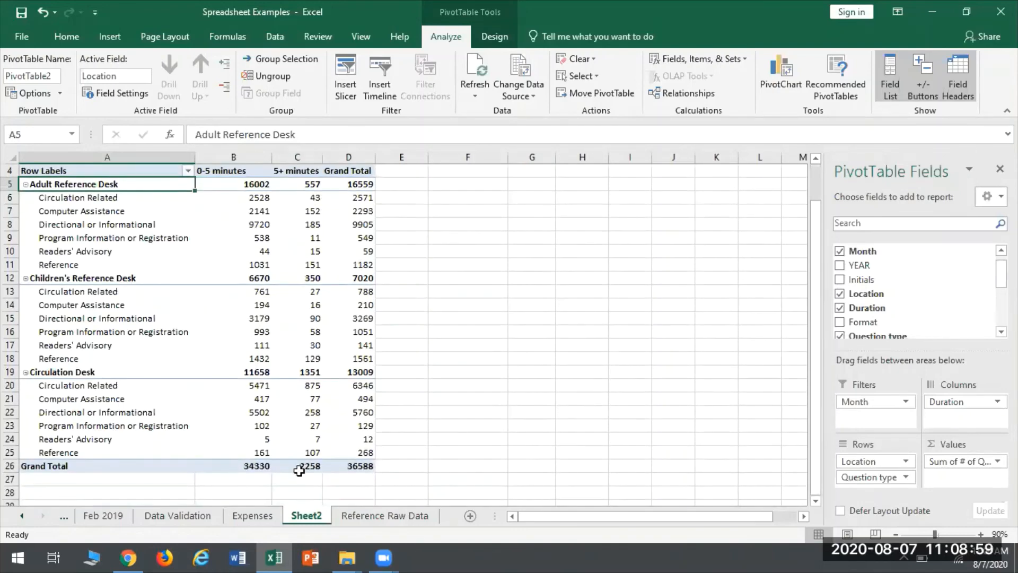
pyautogui.scroll(1, 140, 444)
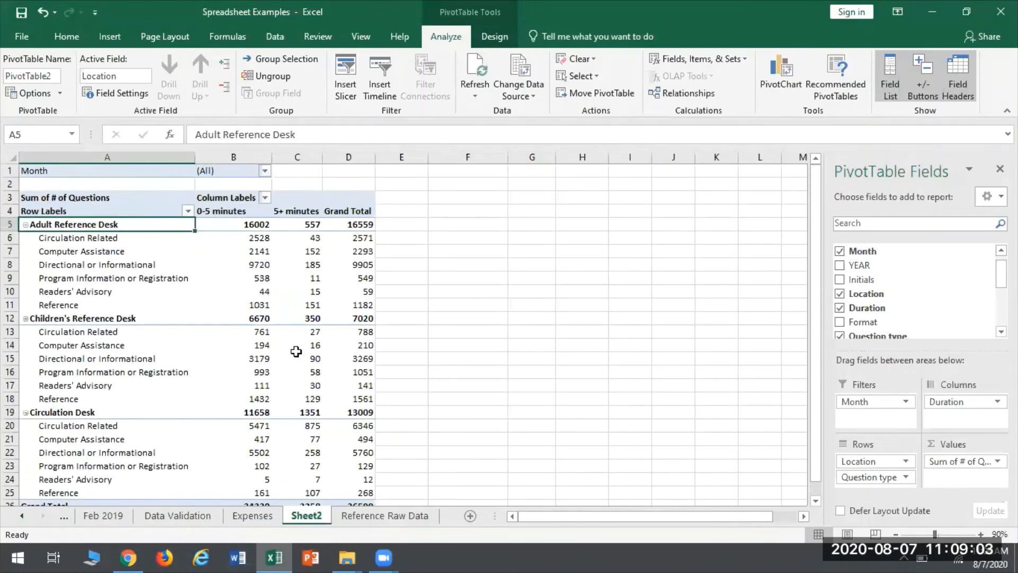
pyautogui.moveTo(288, 326)
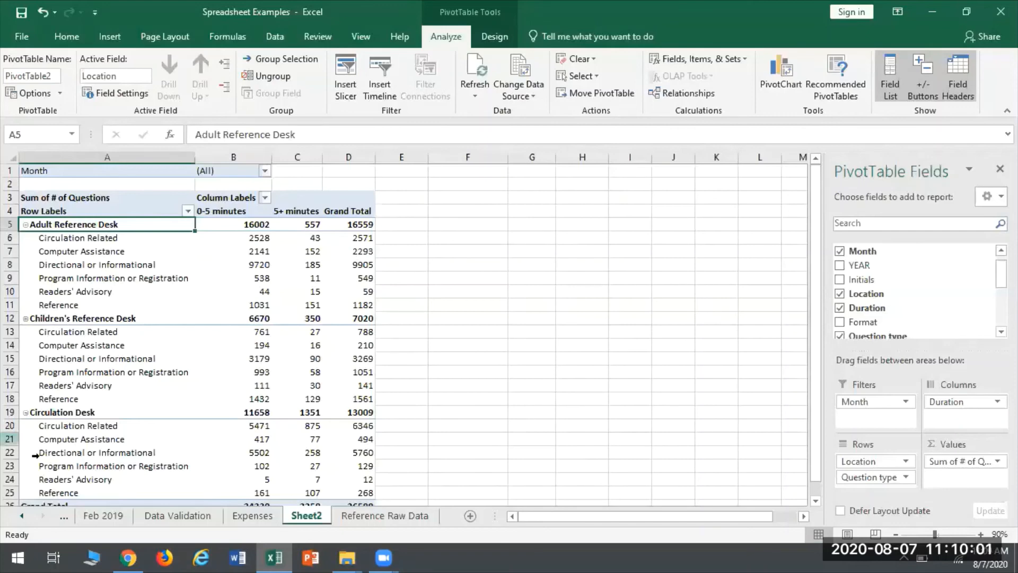
# Insert a Clustered Column PivotChart from the PivotTable and place it beside the table without covering the data
pyautogui.click(160, 293)
pyautogui.click(143, 278)
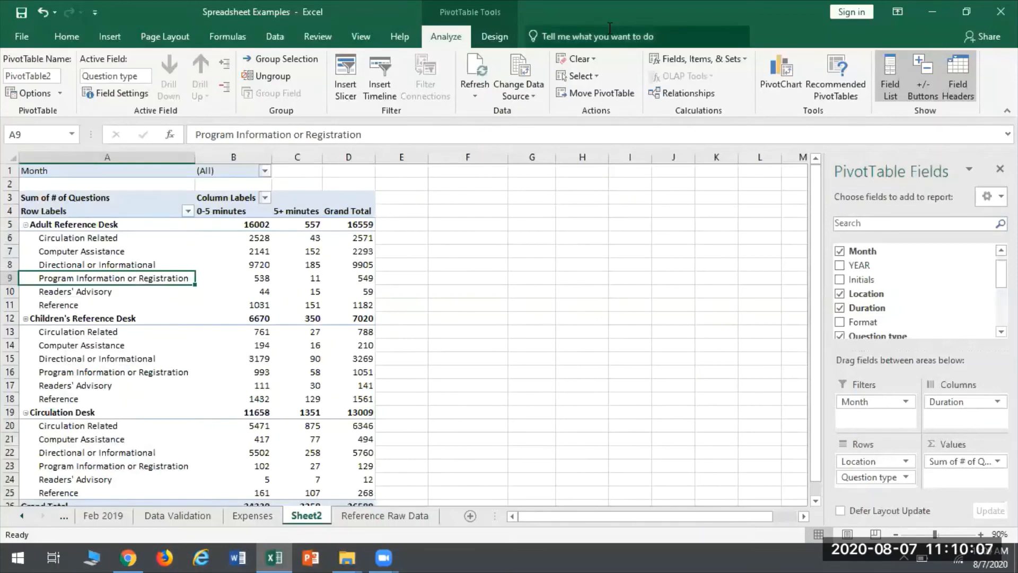
pyautogui.click(120, 38)
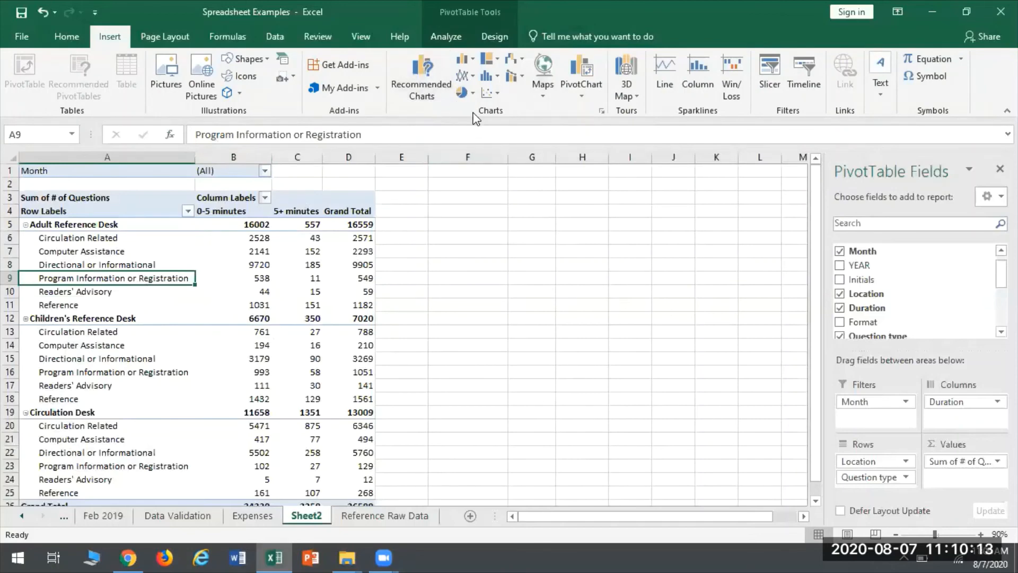
pyautogui.click(585, 69)
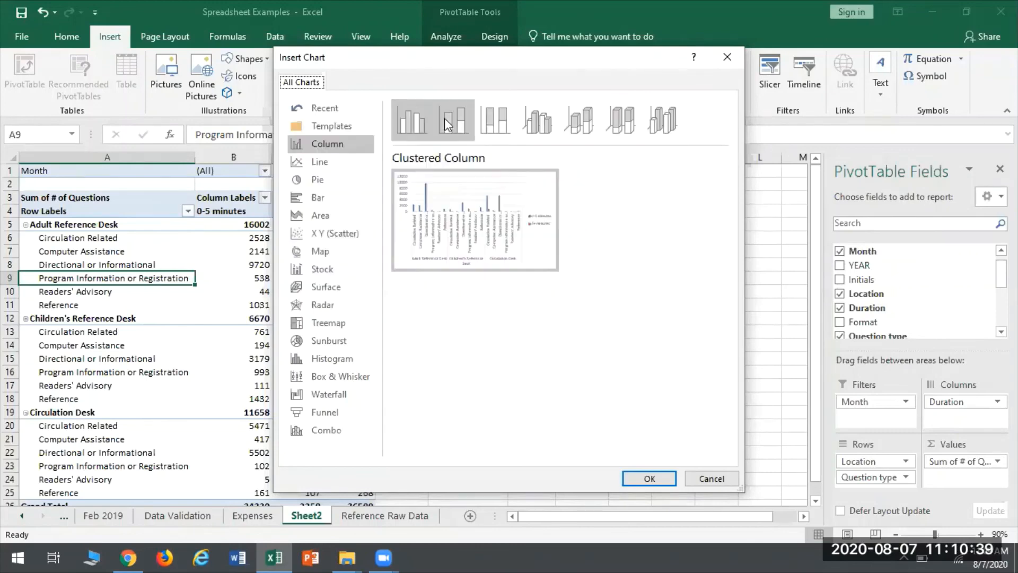
pyautogui.moveTo(440, 227)
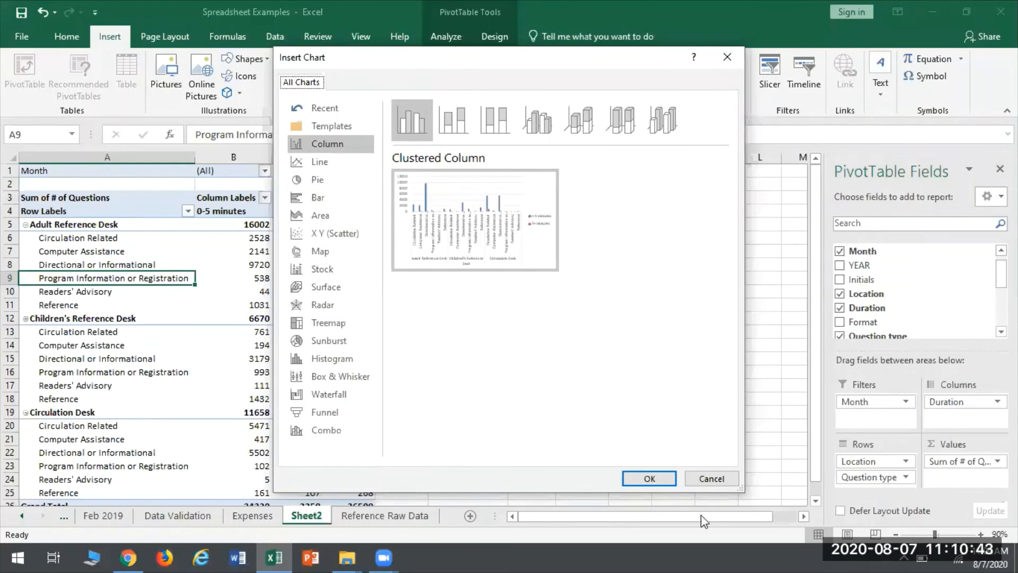
pyautogui.click(650, 480)
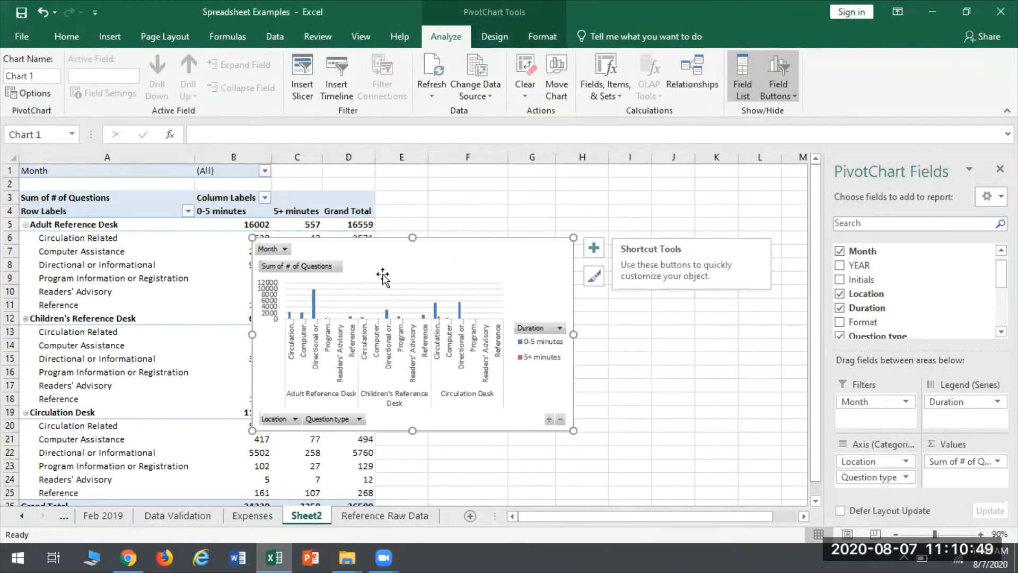
pyautogui.moveTo(464, 258); pyautogui.dragTo(562, 229)
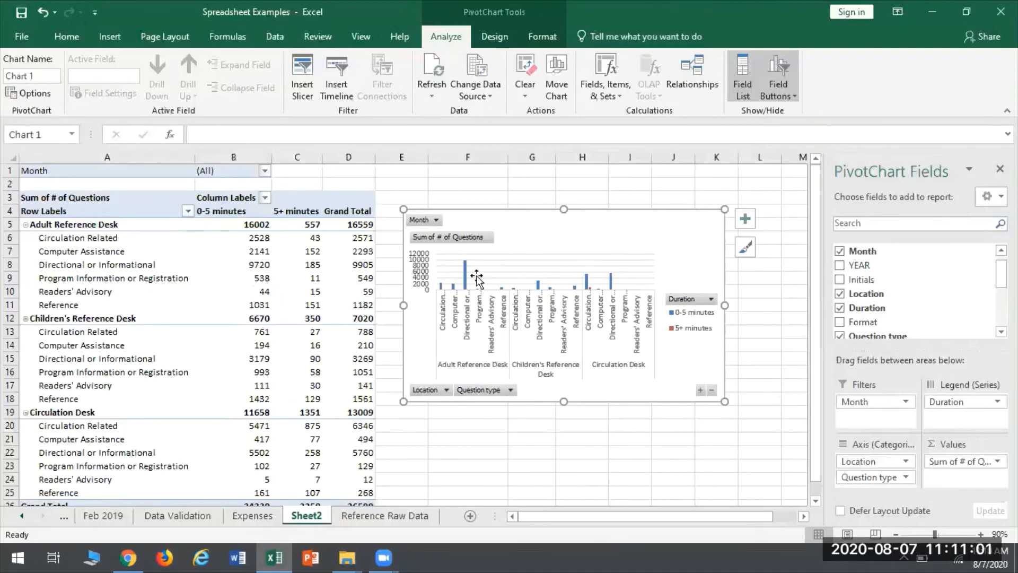
# Examine the filter choices that the PivotChart offers for Location and Question type
pyautogui.moveTo(615, 278)
pyautogui.click(446, 389)
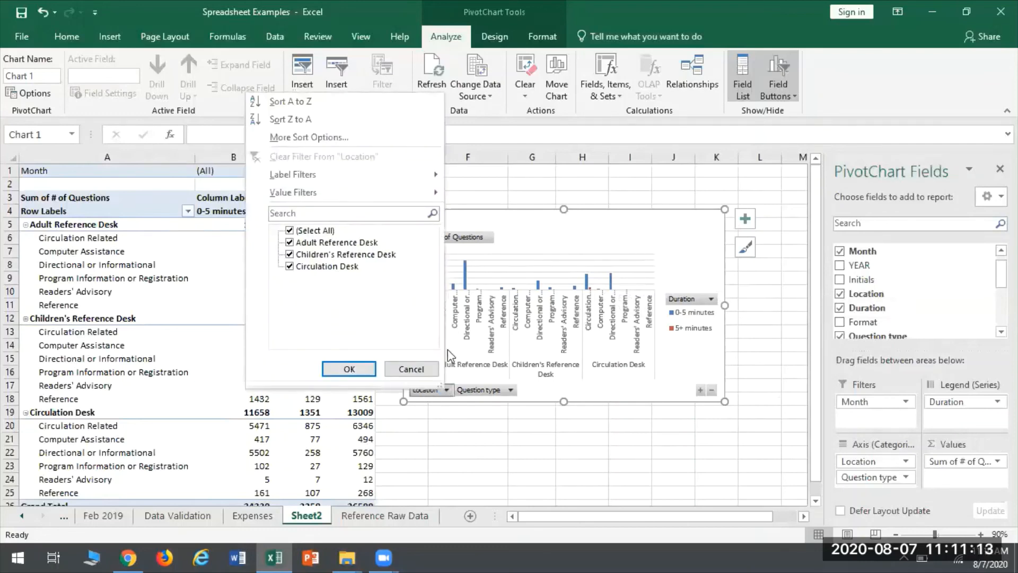
pyautogui.click(511, 394)
pyautogui.click(496, 390)
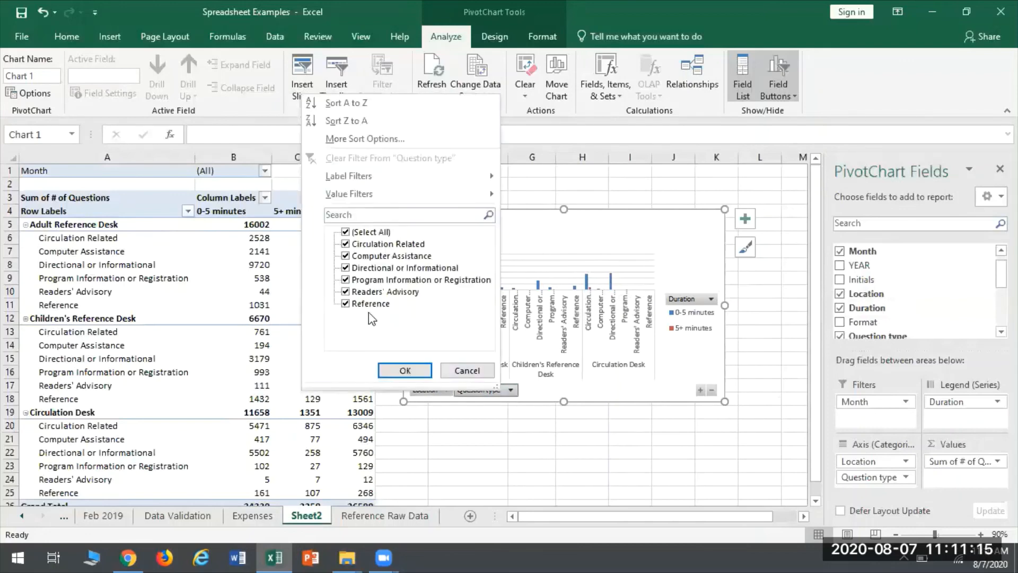
pyautogui.click(664, 254)
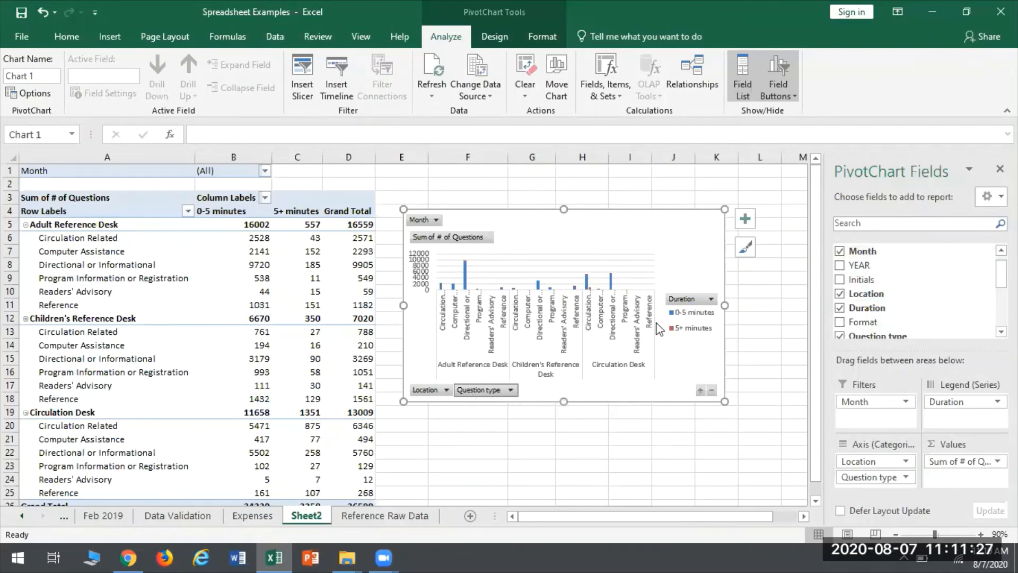
# Filter the PivotChart's Question type to Circulation Related only
pyautogui.click(511, 390)
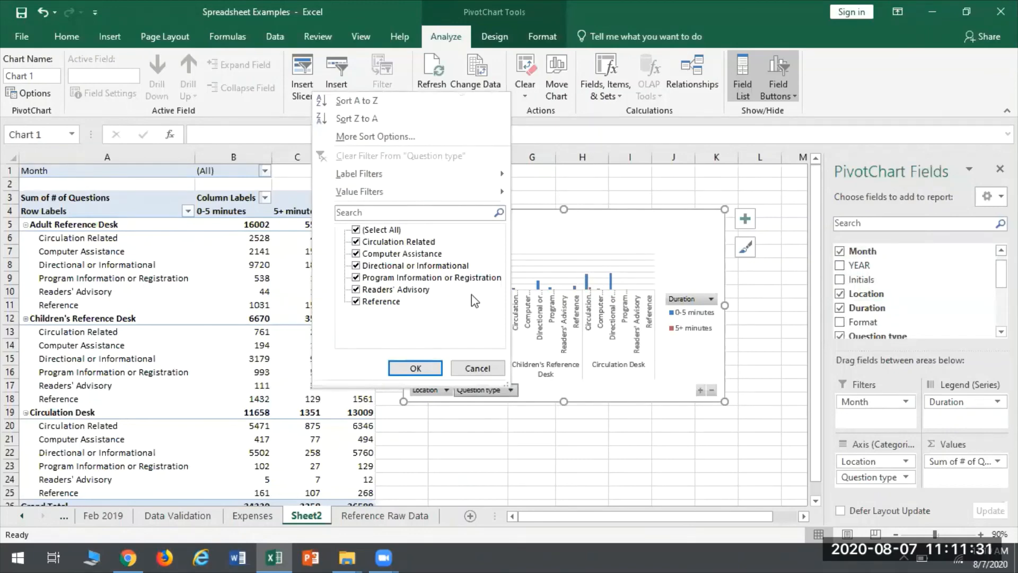
pyautogui.click(355, 230)
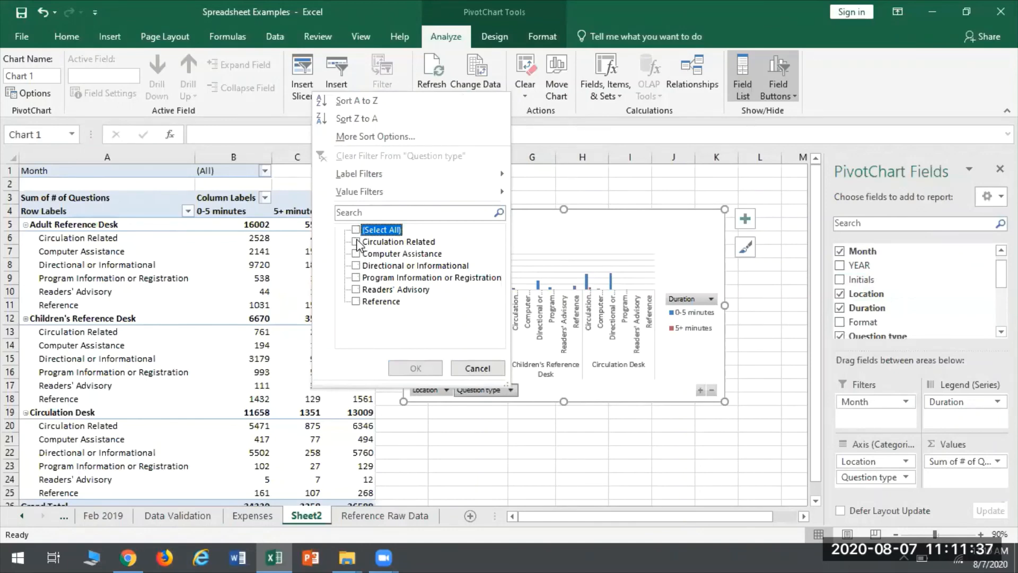
pyautogui.click(356, 242)
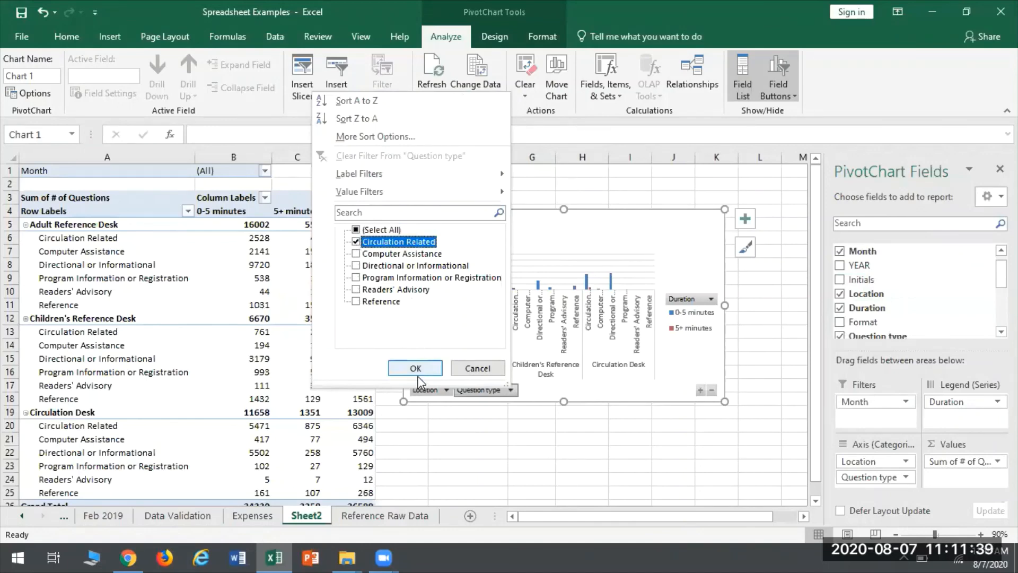
pyautogui.click(415, 369)
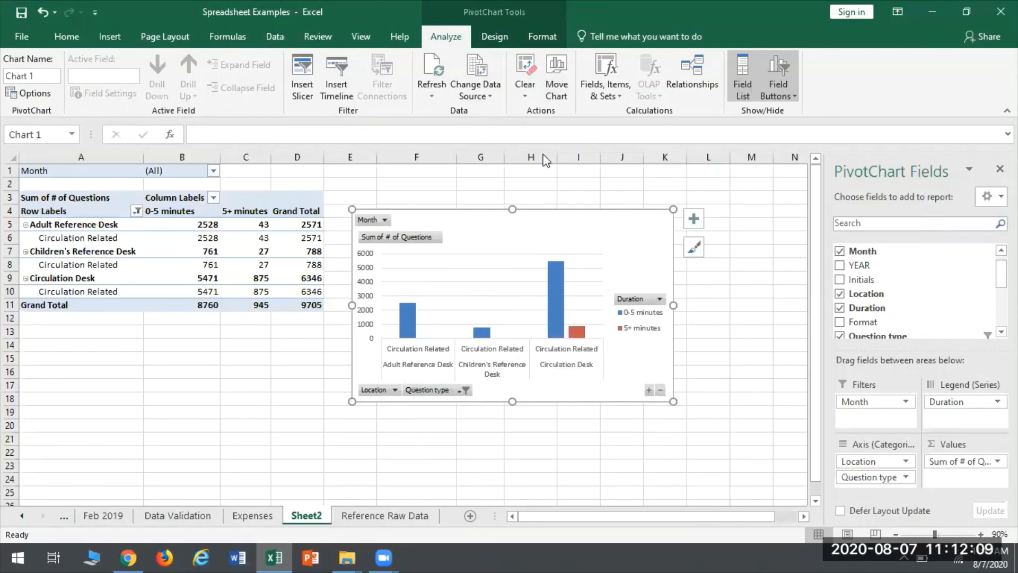
# Clear all filters from the PivotChart
pyautogui.click(524, 80)
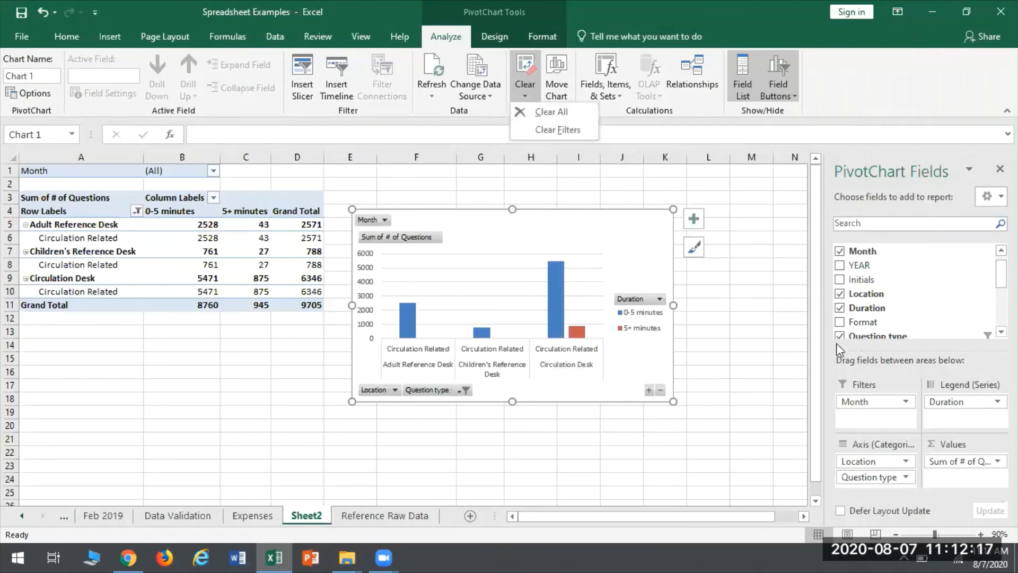
pyautogui.click(542, 128)
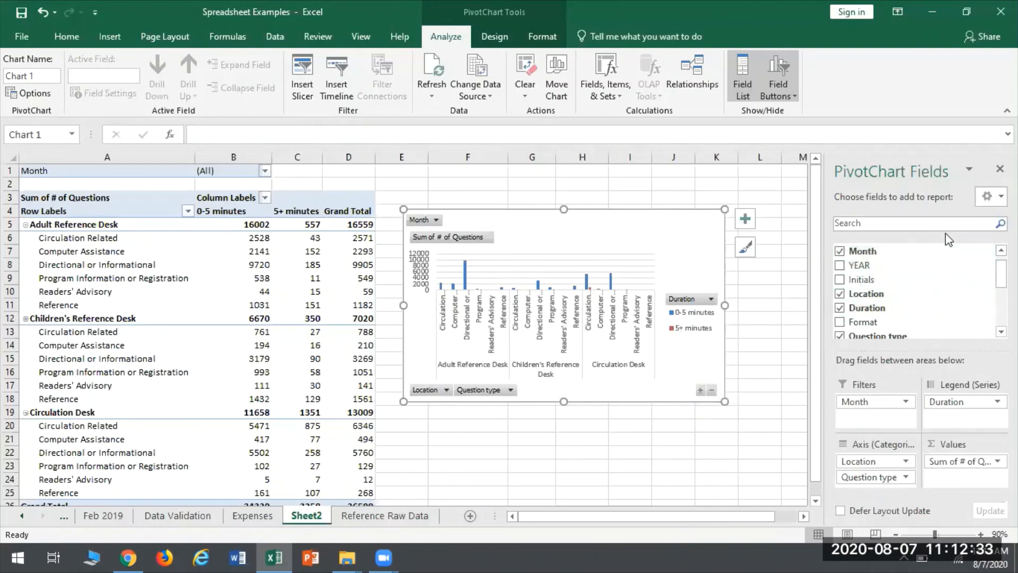
pyautogui.scroll(-1, 878, 318)
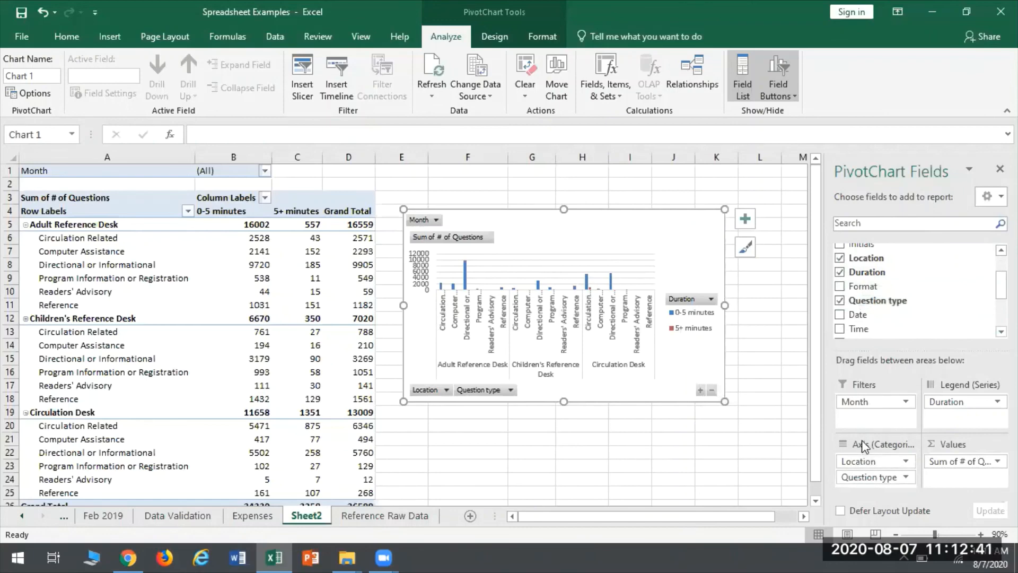
# Remove the Question type field from the PivotTable and filter its Duration columns to show only 5+ minutes
pyautogui.click(115, 256)
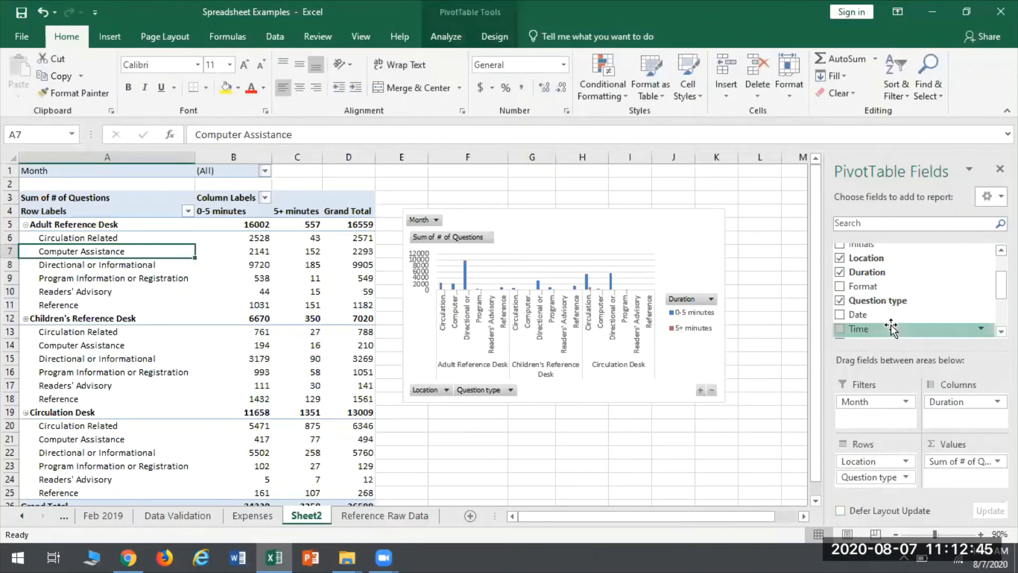
pyautogui.click(839, 300)
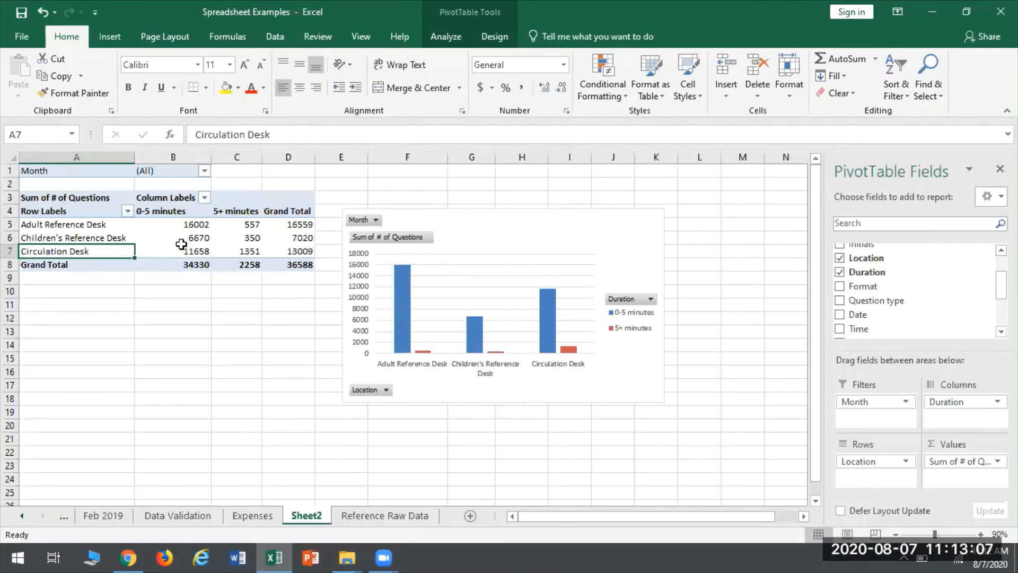
pyautogui.click(204, 198)
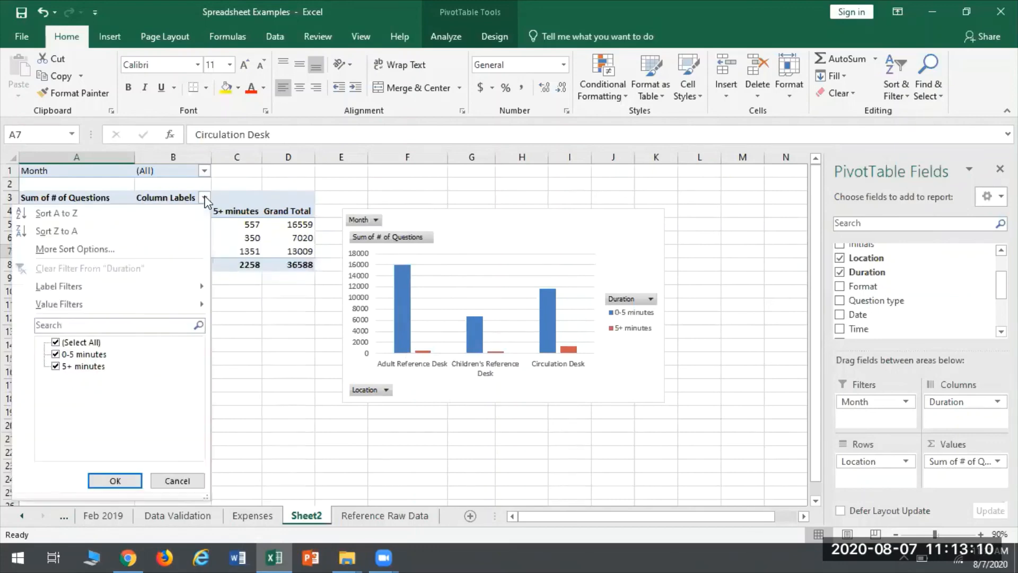
pyautogui.click(55, 355)
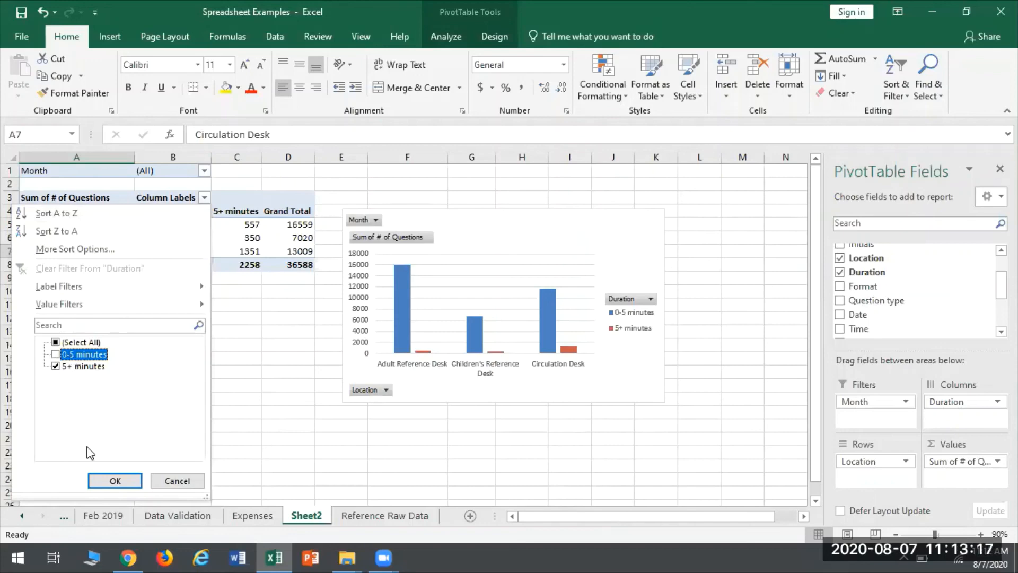
pyautogui.click(109, 481)
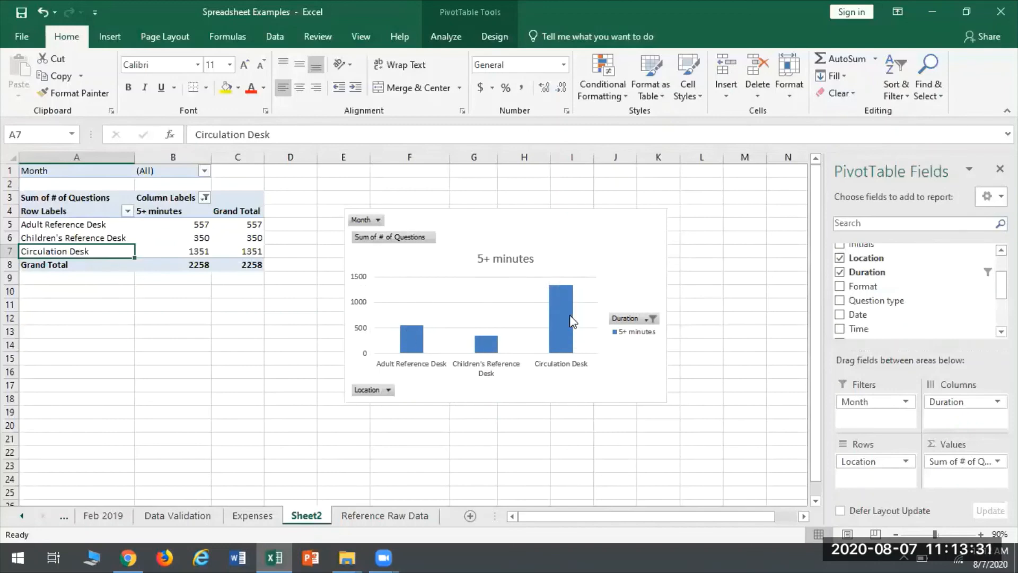
pyautogui.moveTo(566, 308)
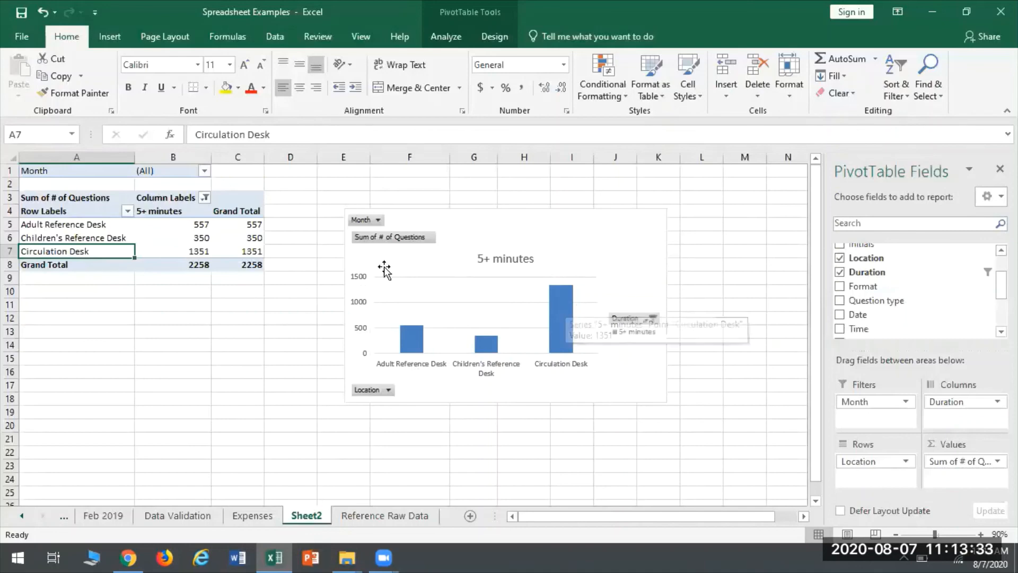